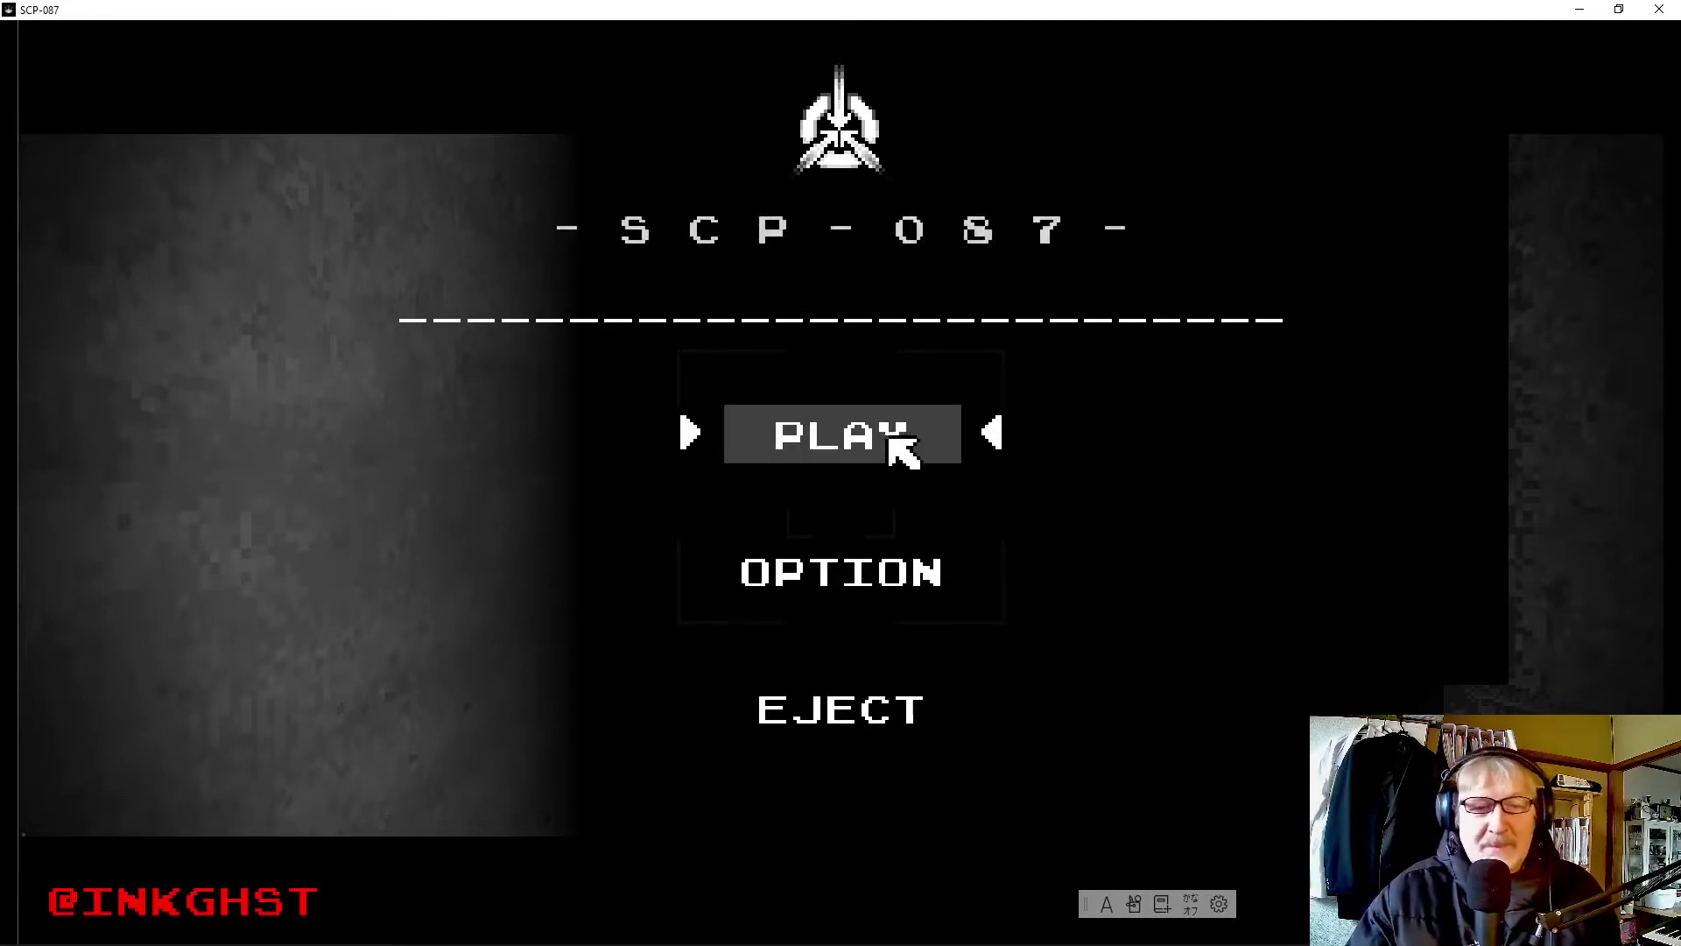
# Step: Choose PLAY on the title screen to start a new game
pyautogui.click(860, 442)
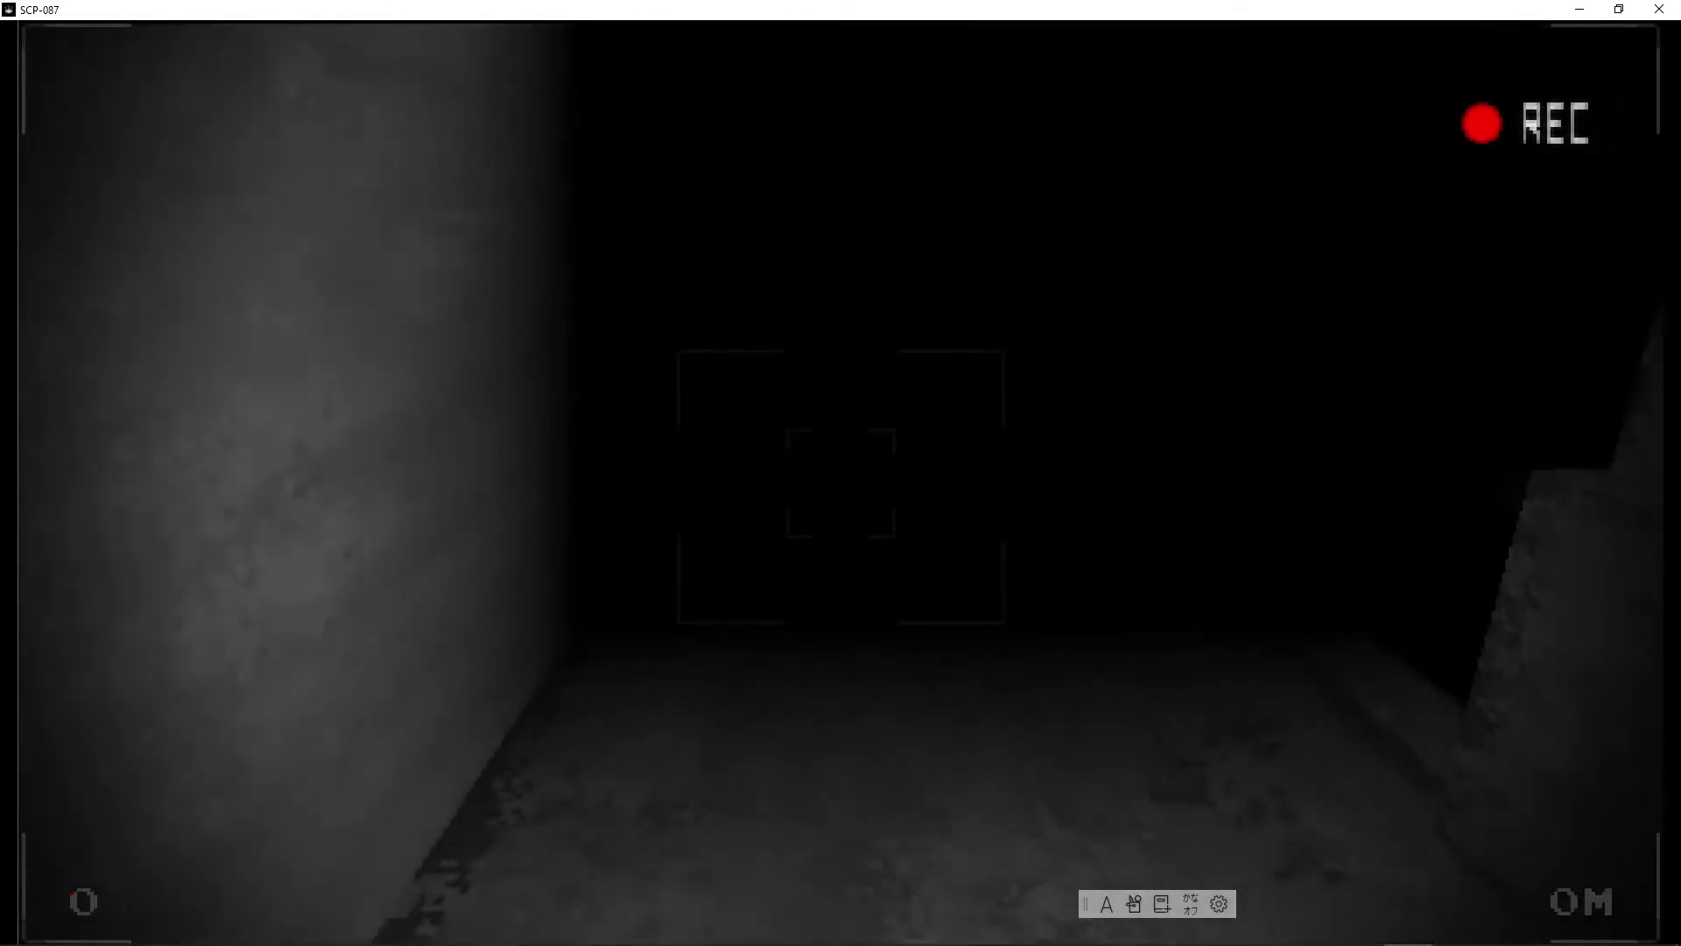
# Step: Walk down the first flights of stairs to the fourth landing
pyautogui.press('w')
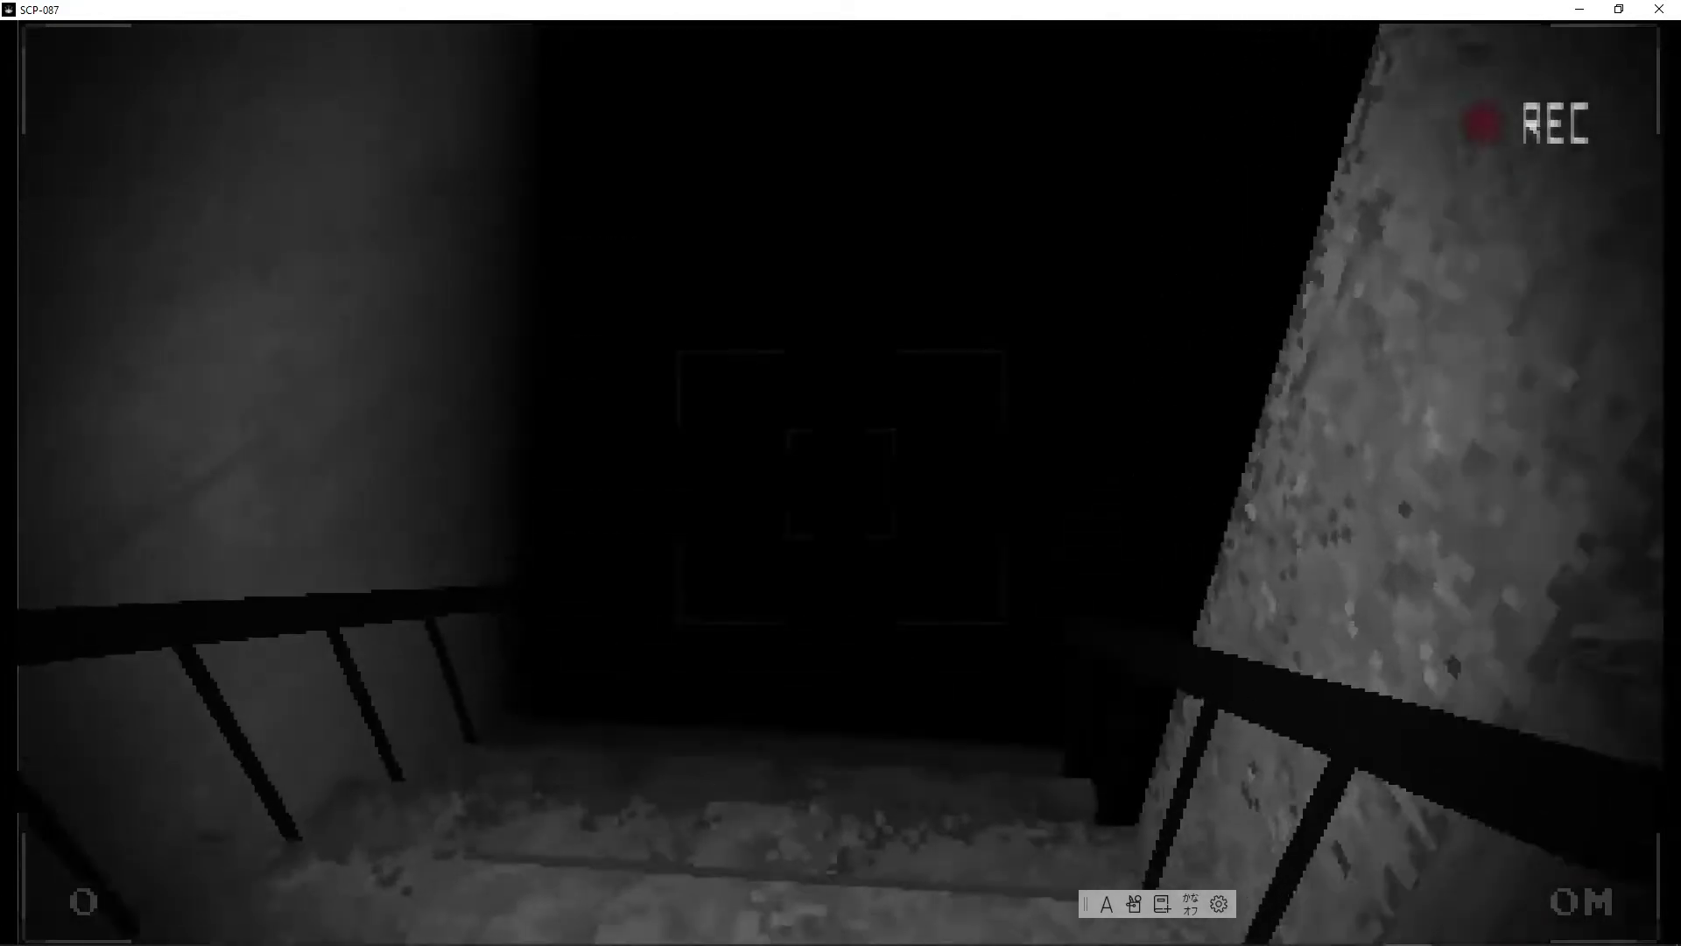
pyautogui.press('w')
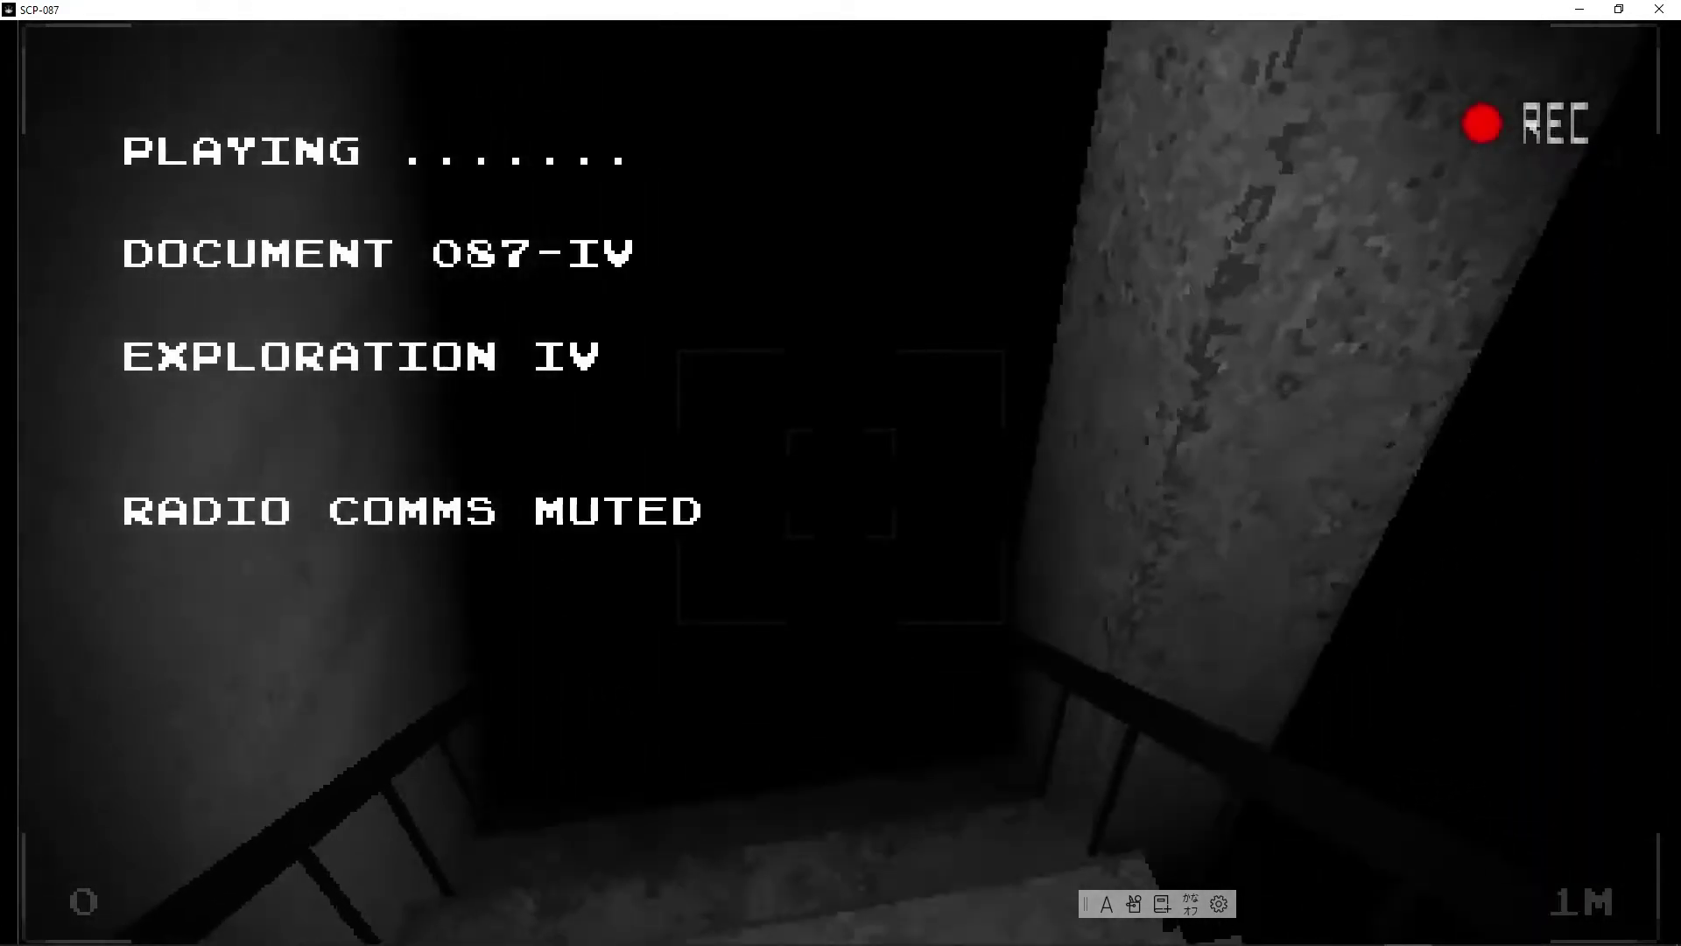
pyautogui.press('w')
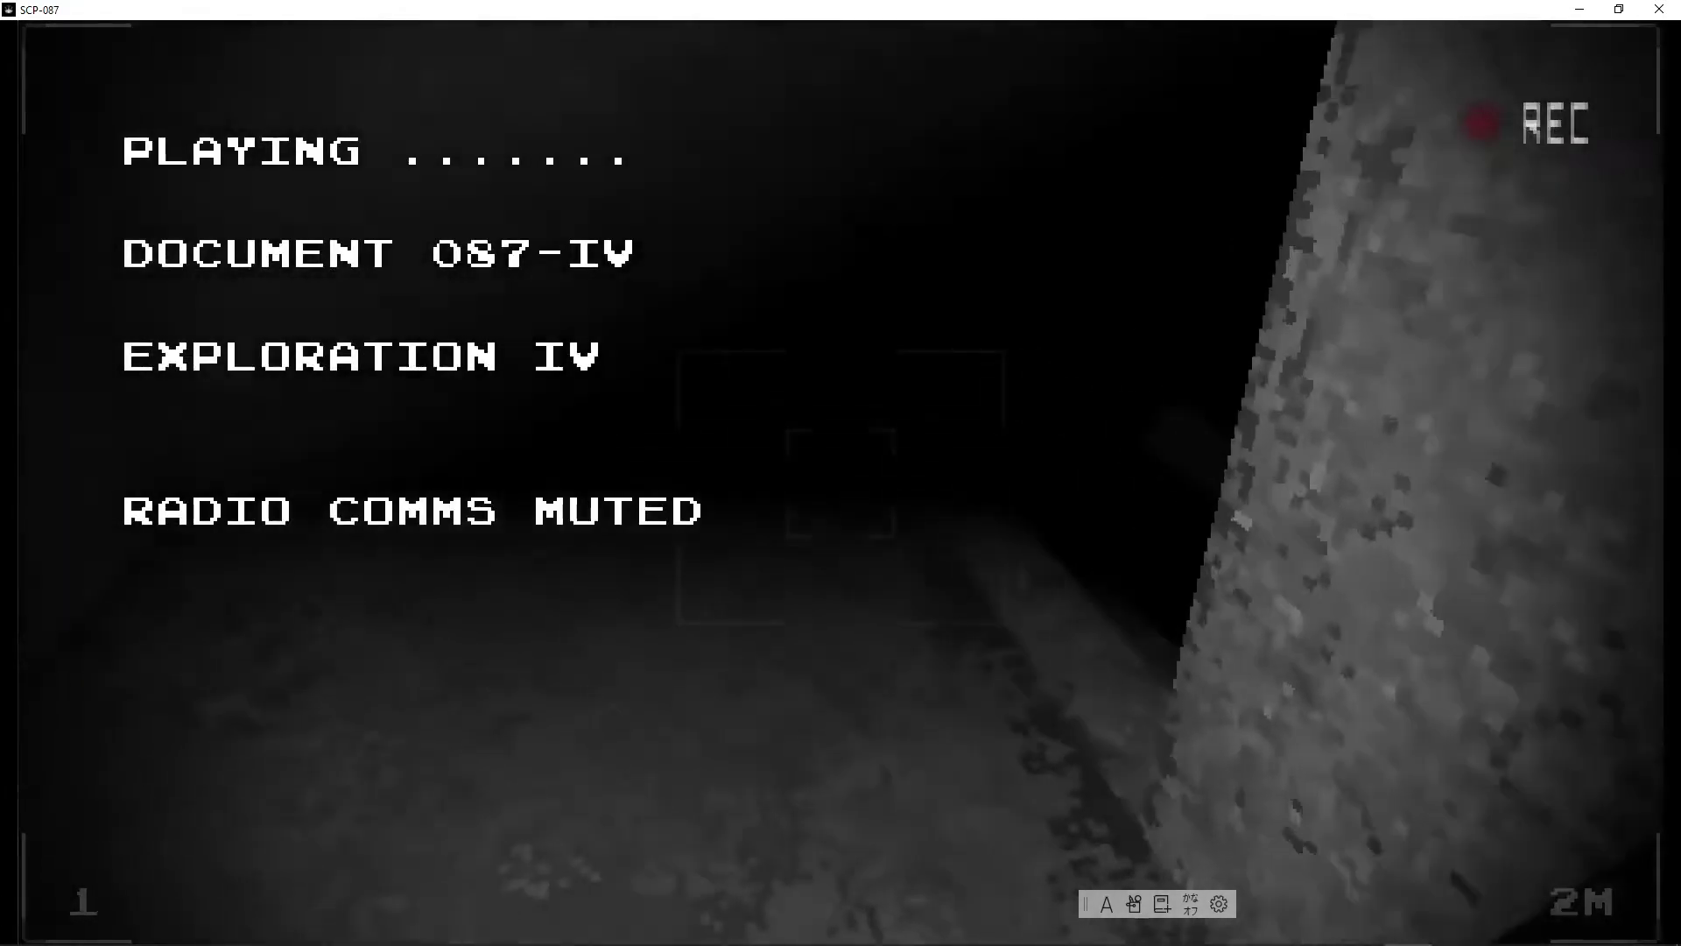
pyautogui.press('w')
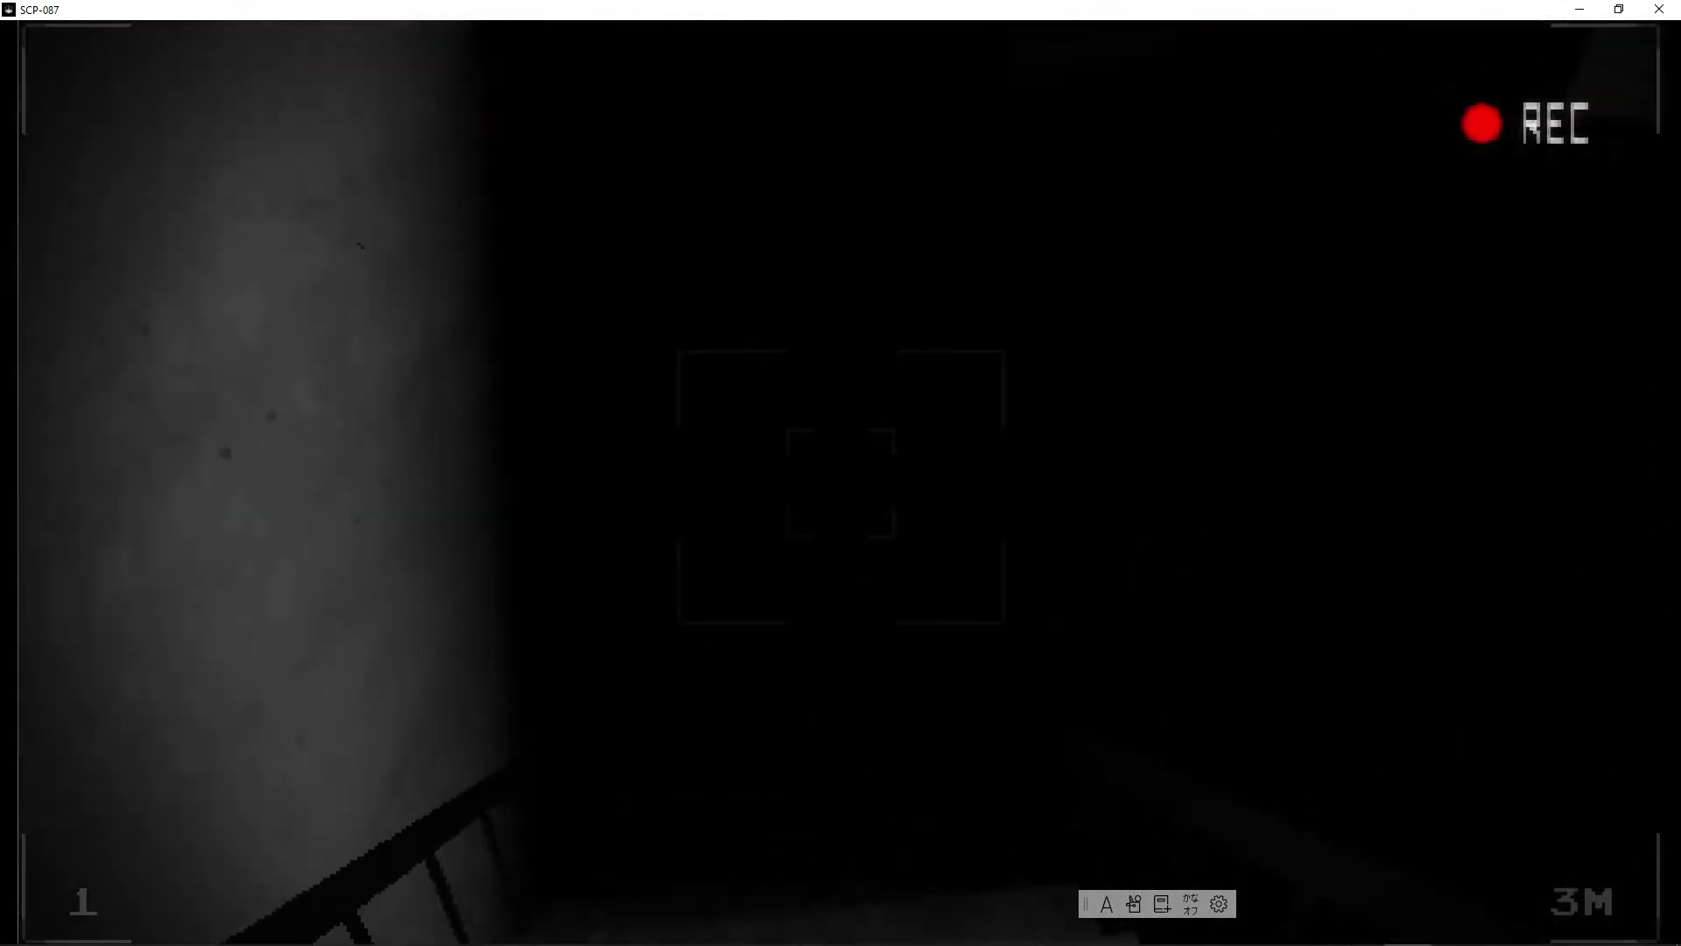
pyautogui.press('w')
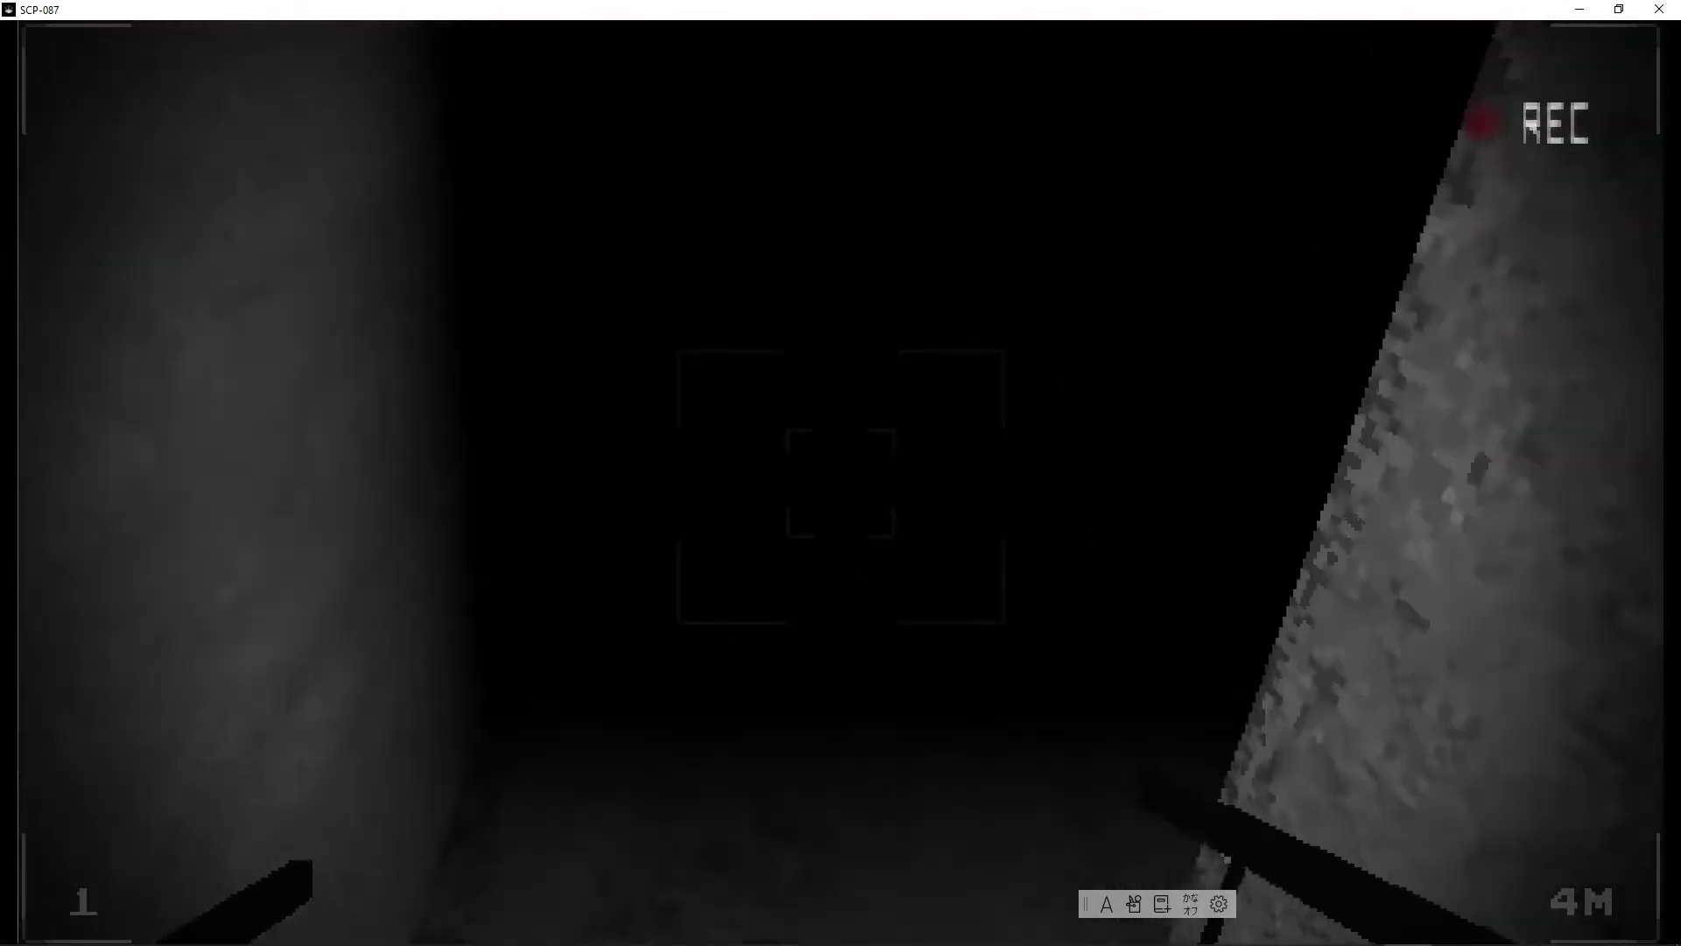
pyautogui.press('w')
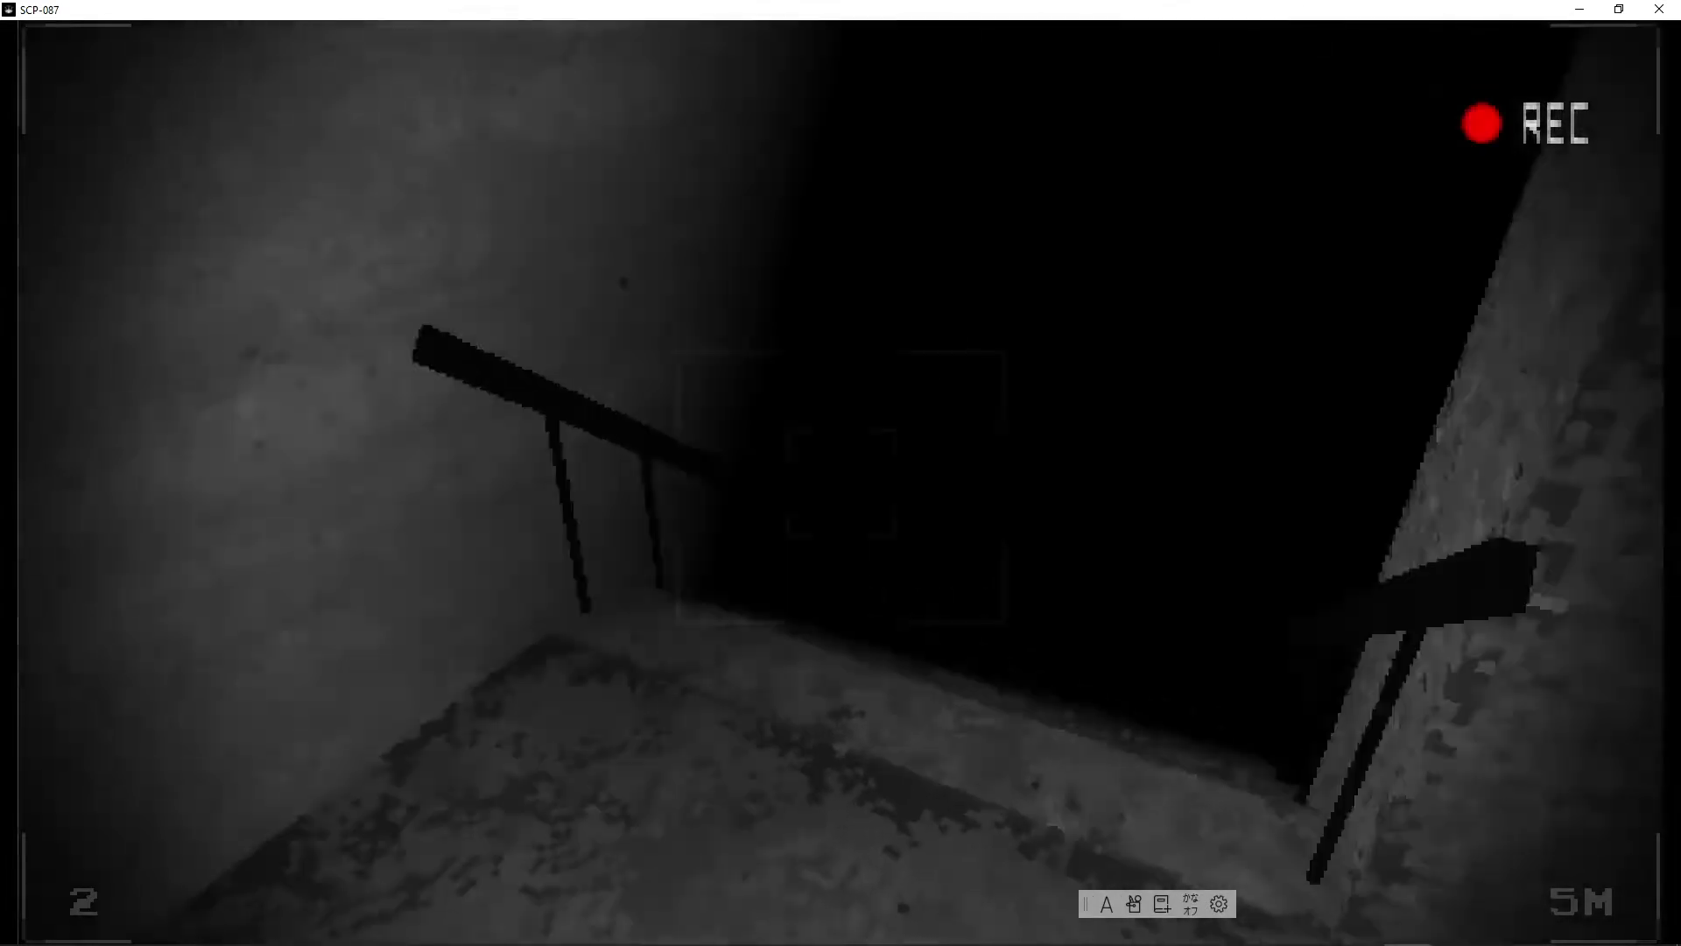
pyautogui.press('w')
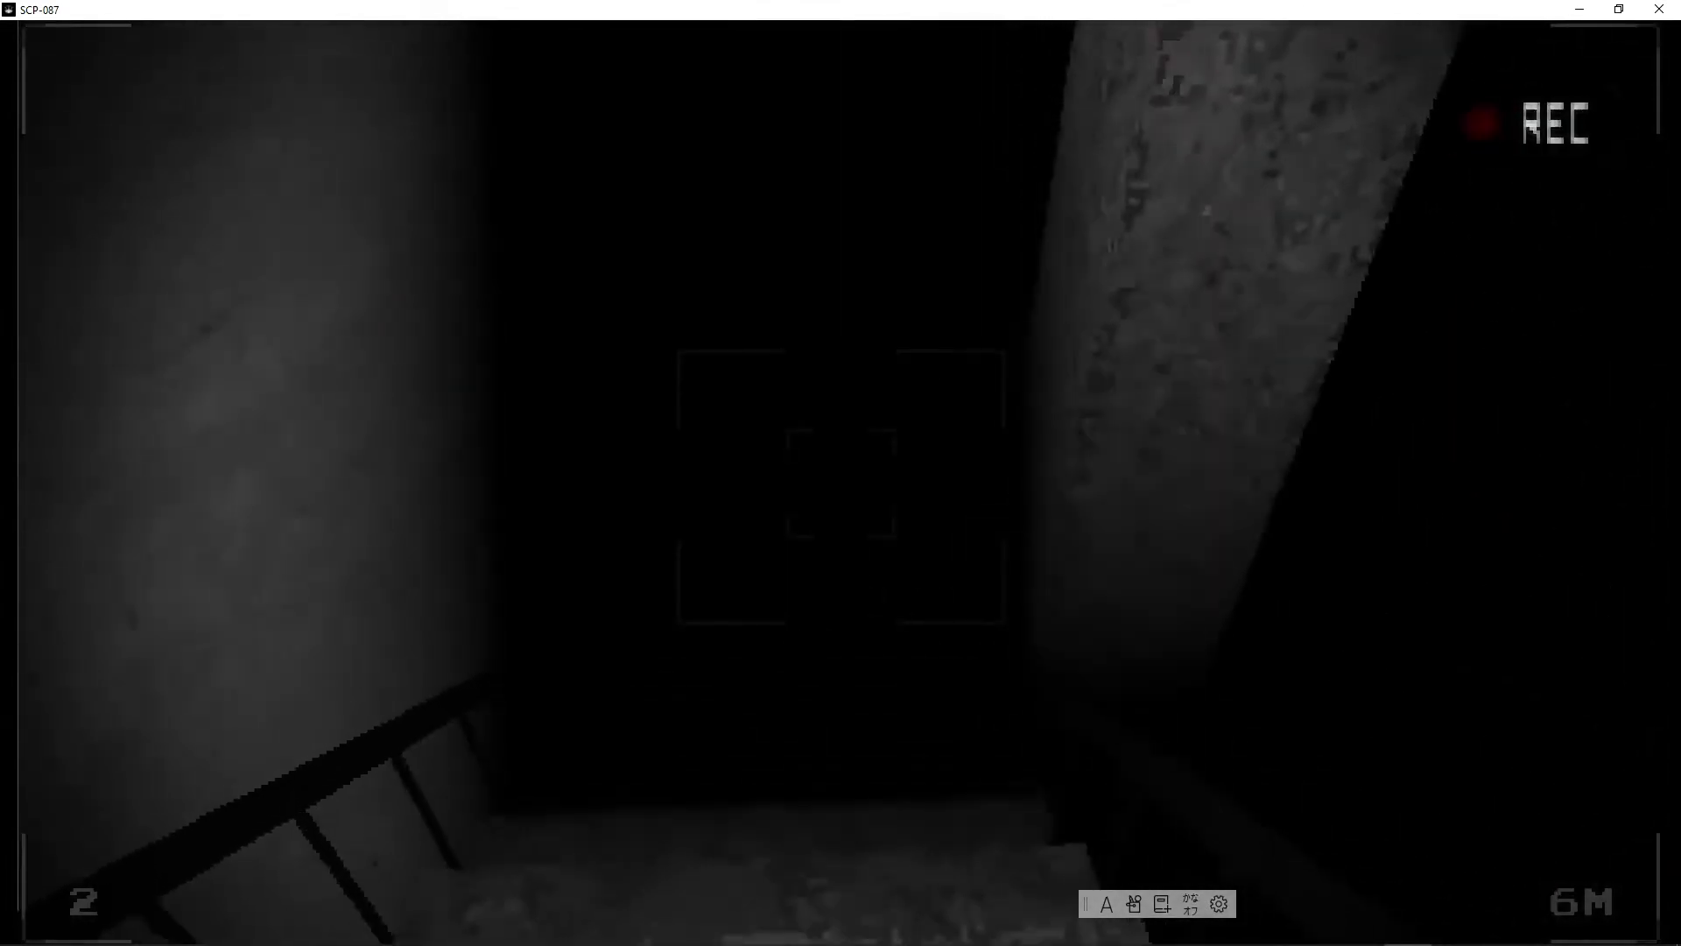
pyautogui.press('w')
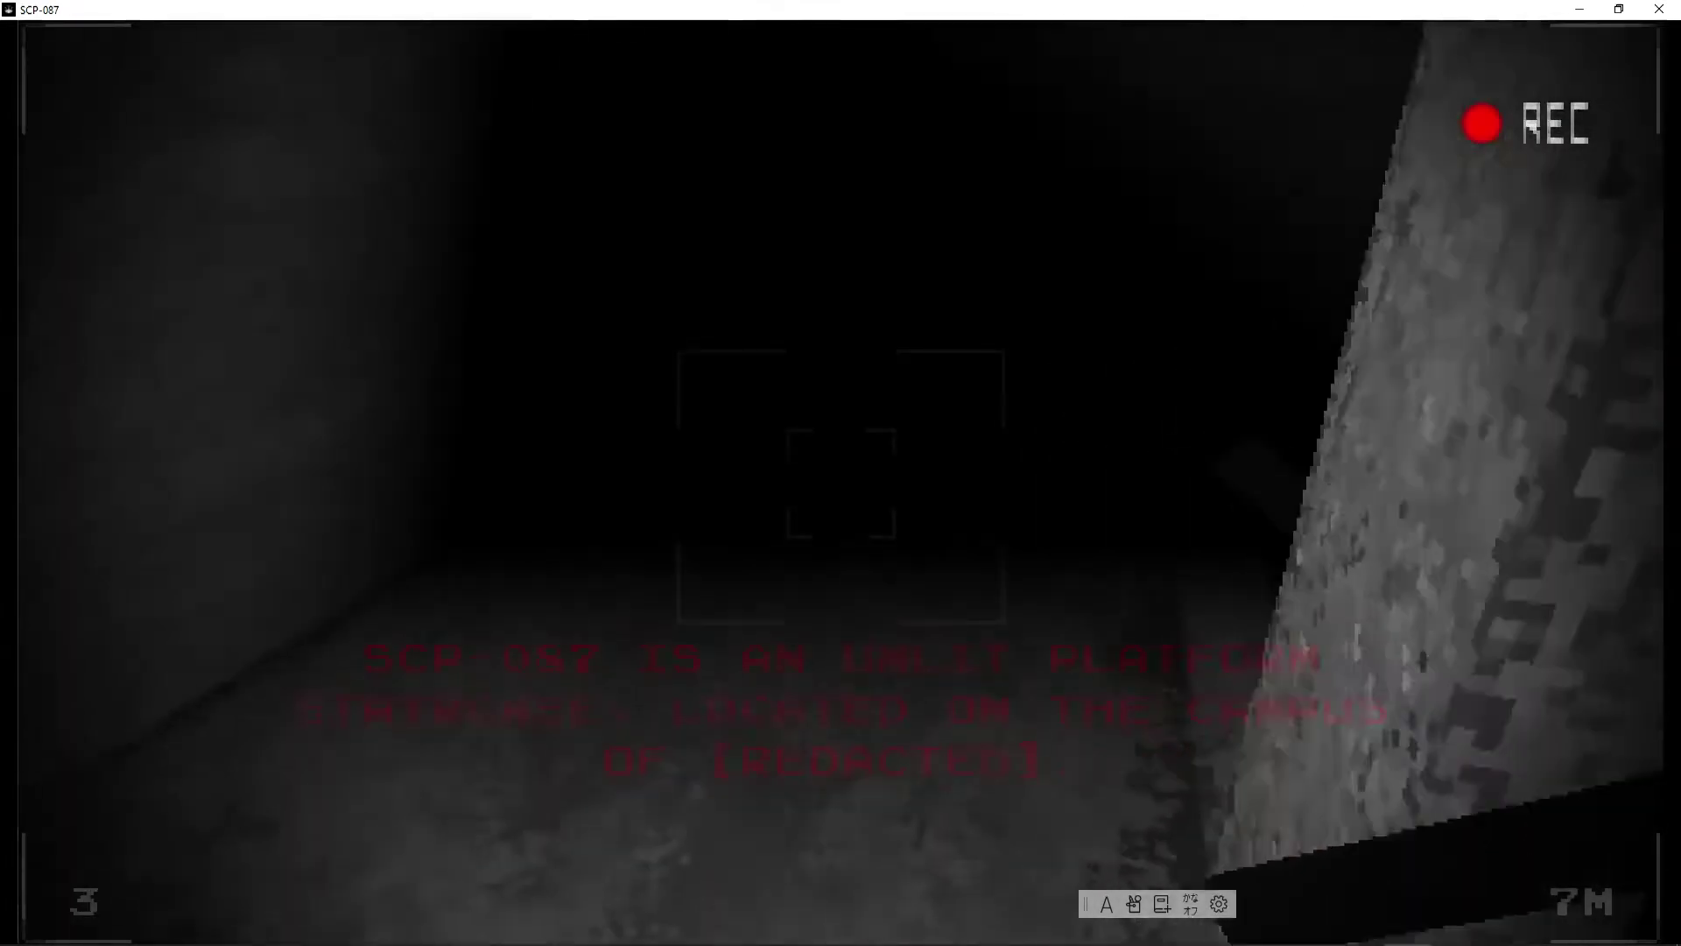
pyautogui.press('w')
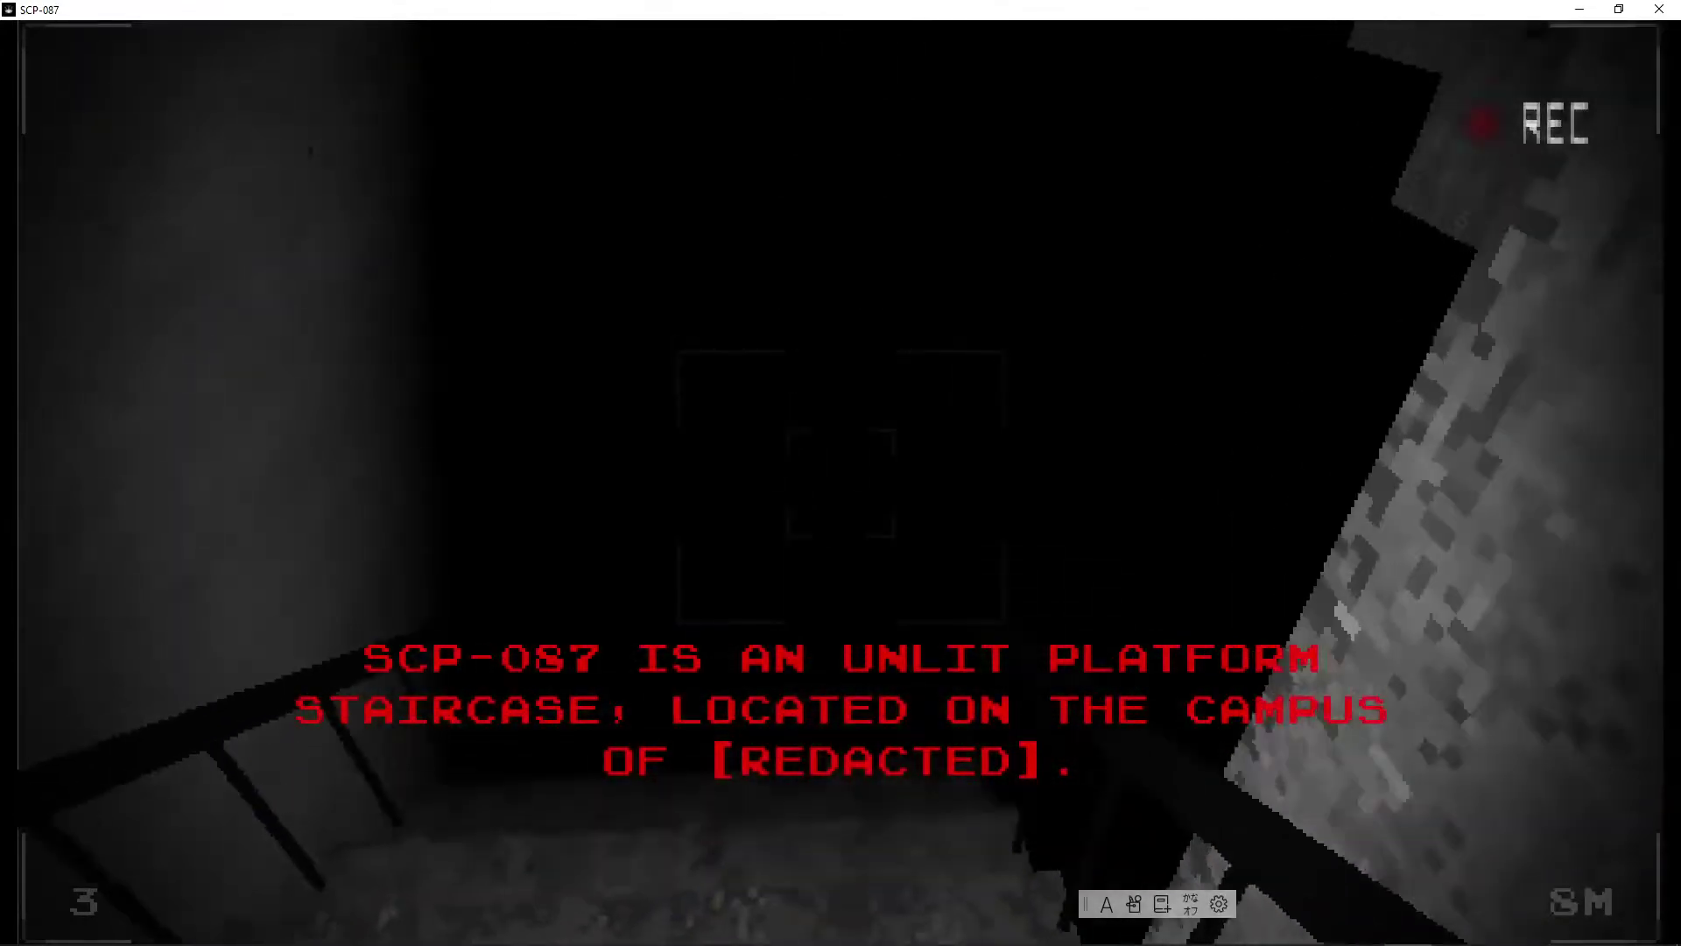
pyautogui.press('w')
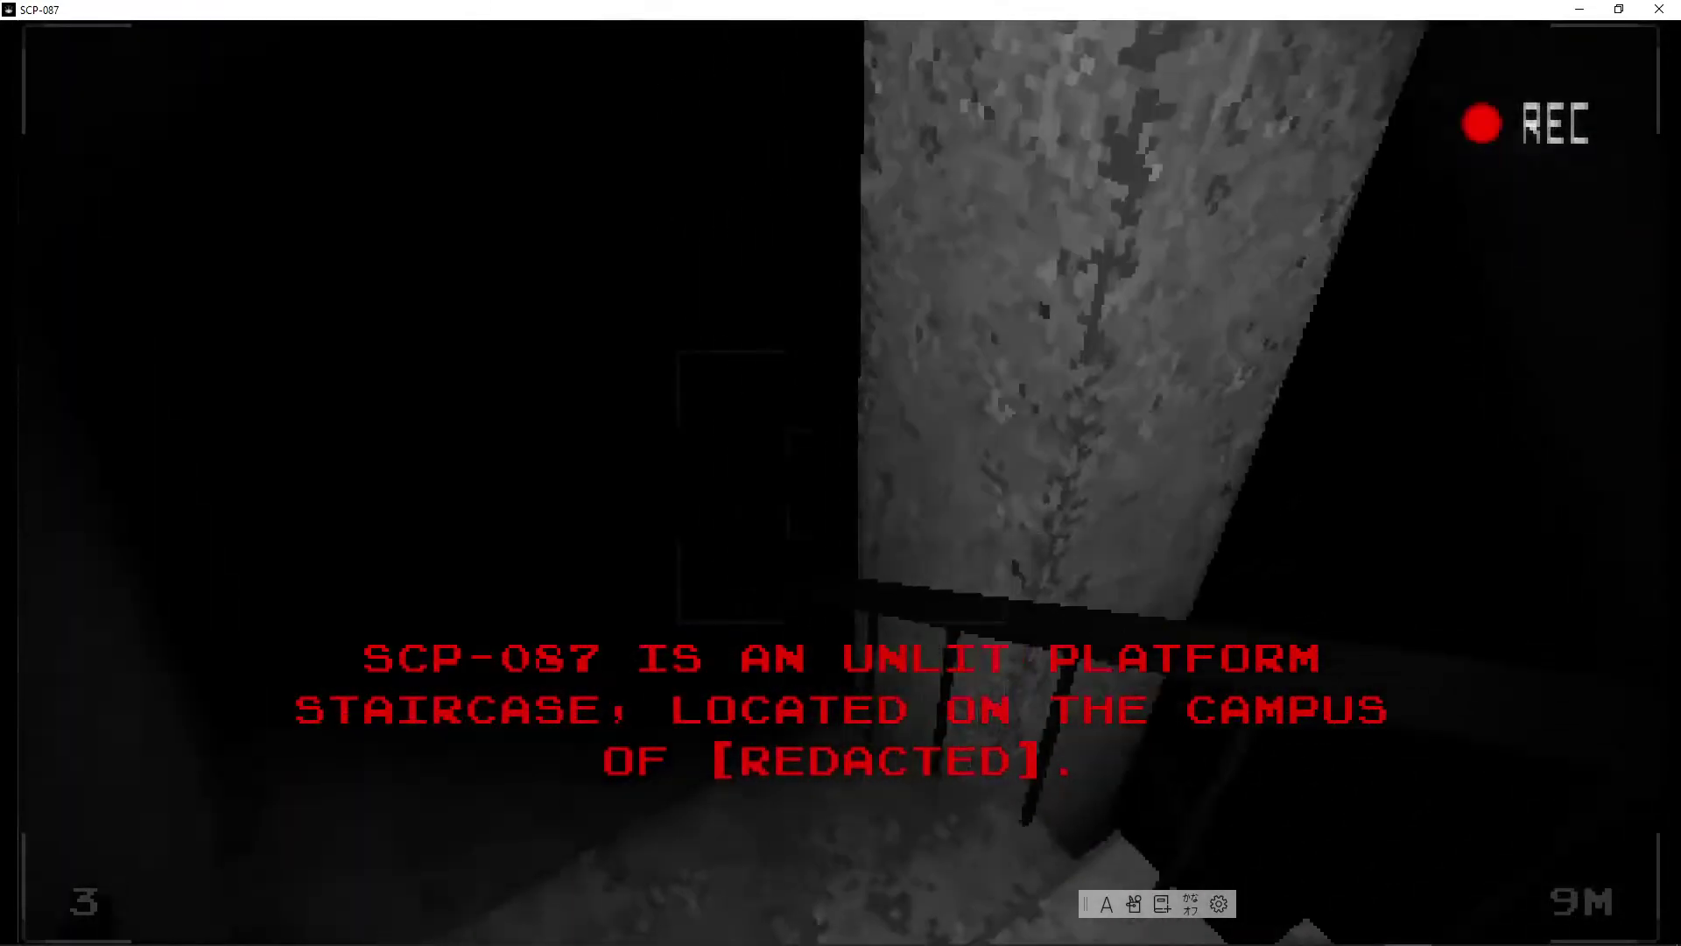
# Step: Continue past landings five through eight to about 21 metres deep
pyautogui.press('w')
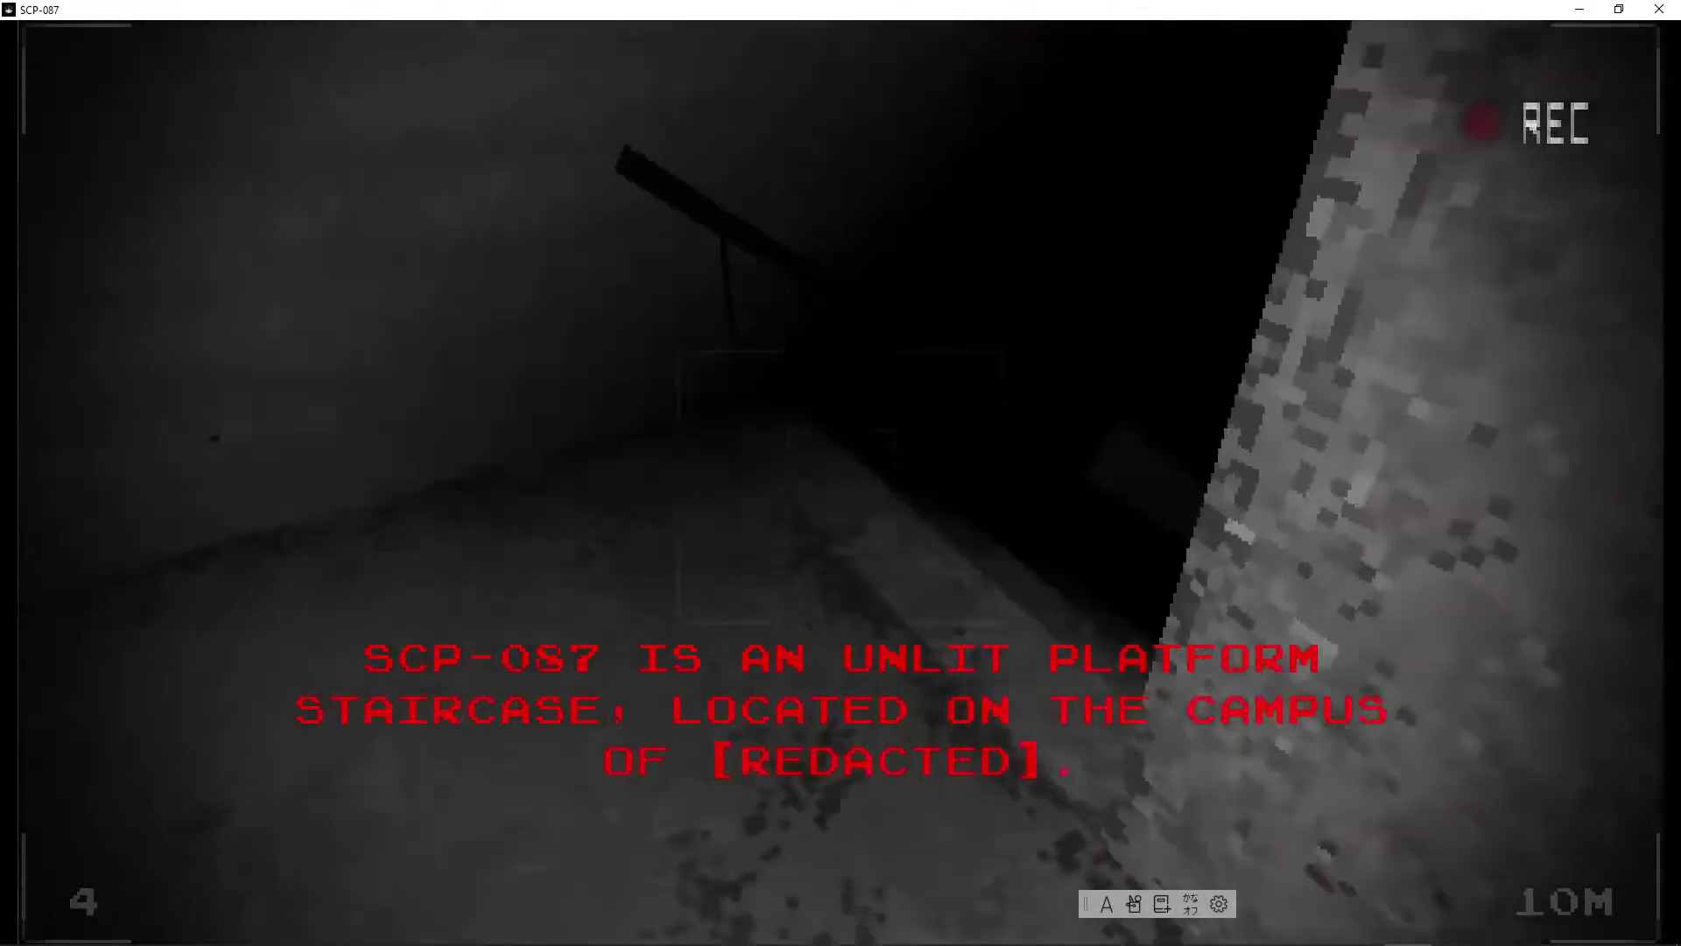
pyautogui.press('w')
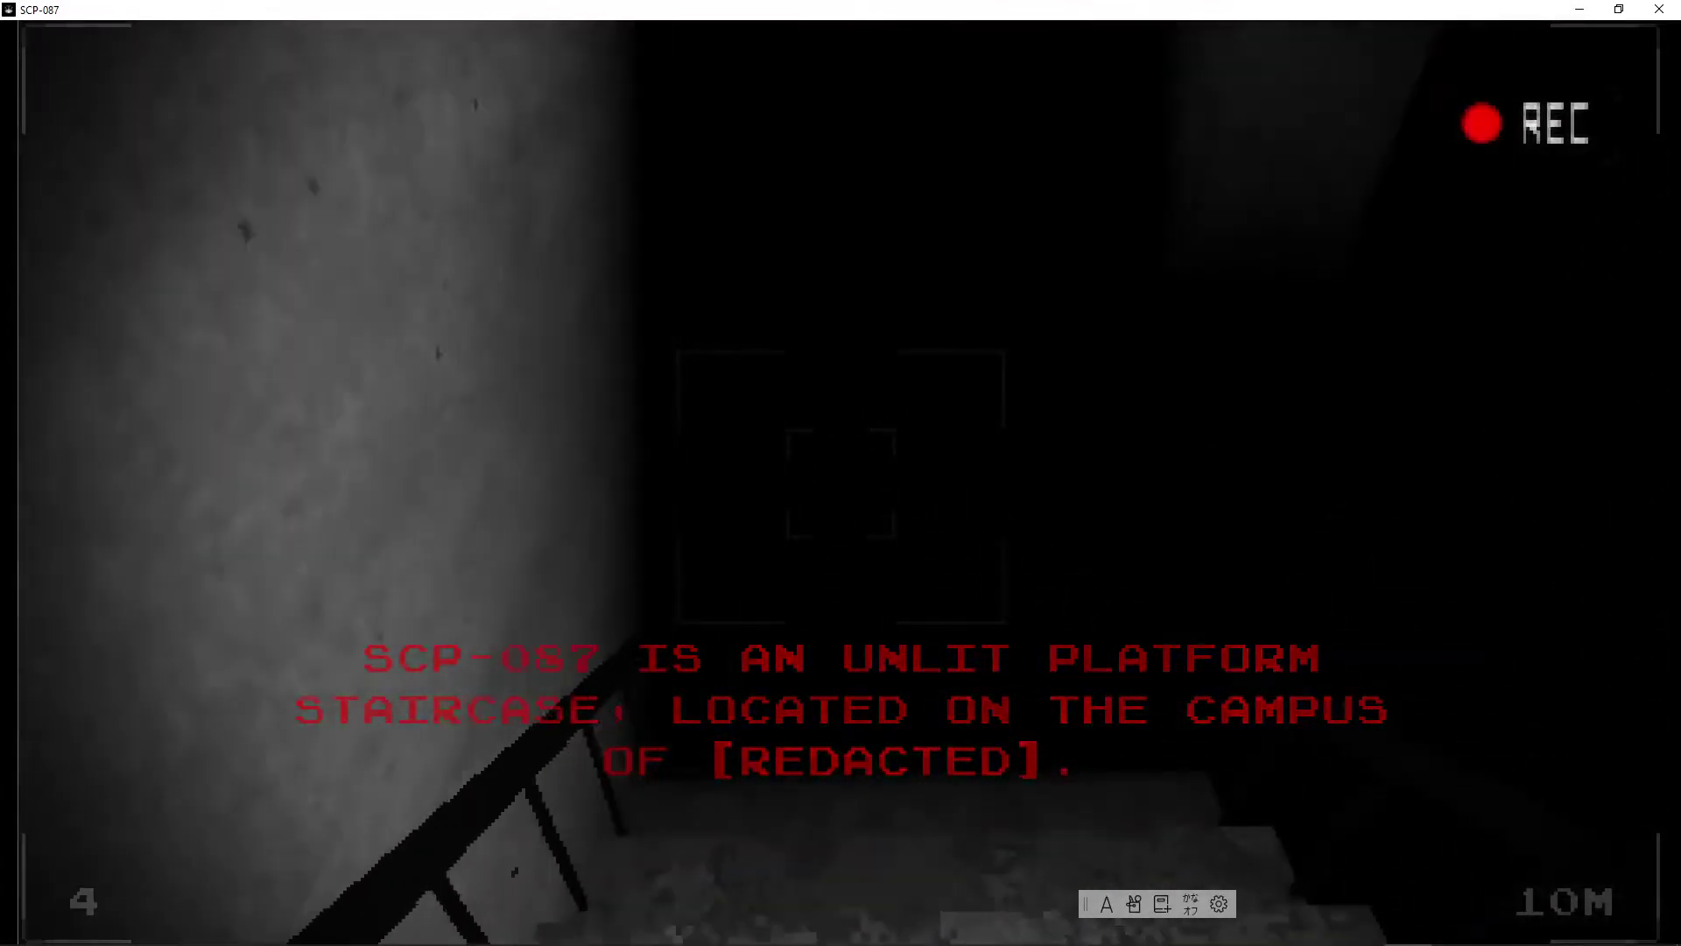
pyautogui.press('w')
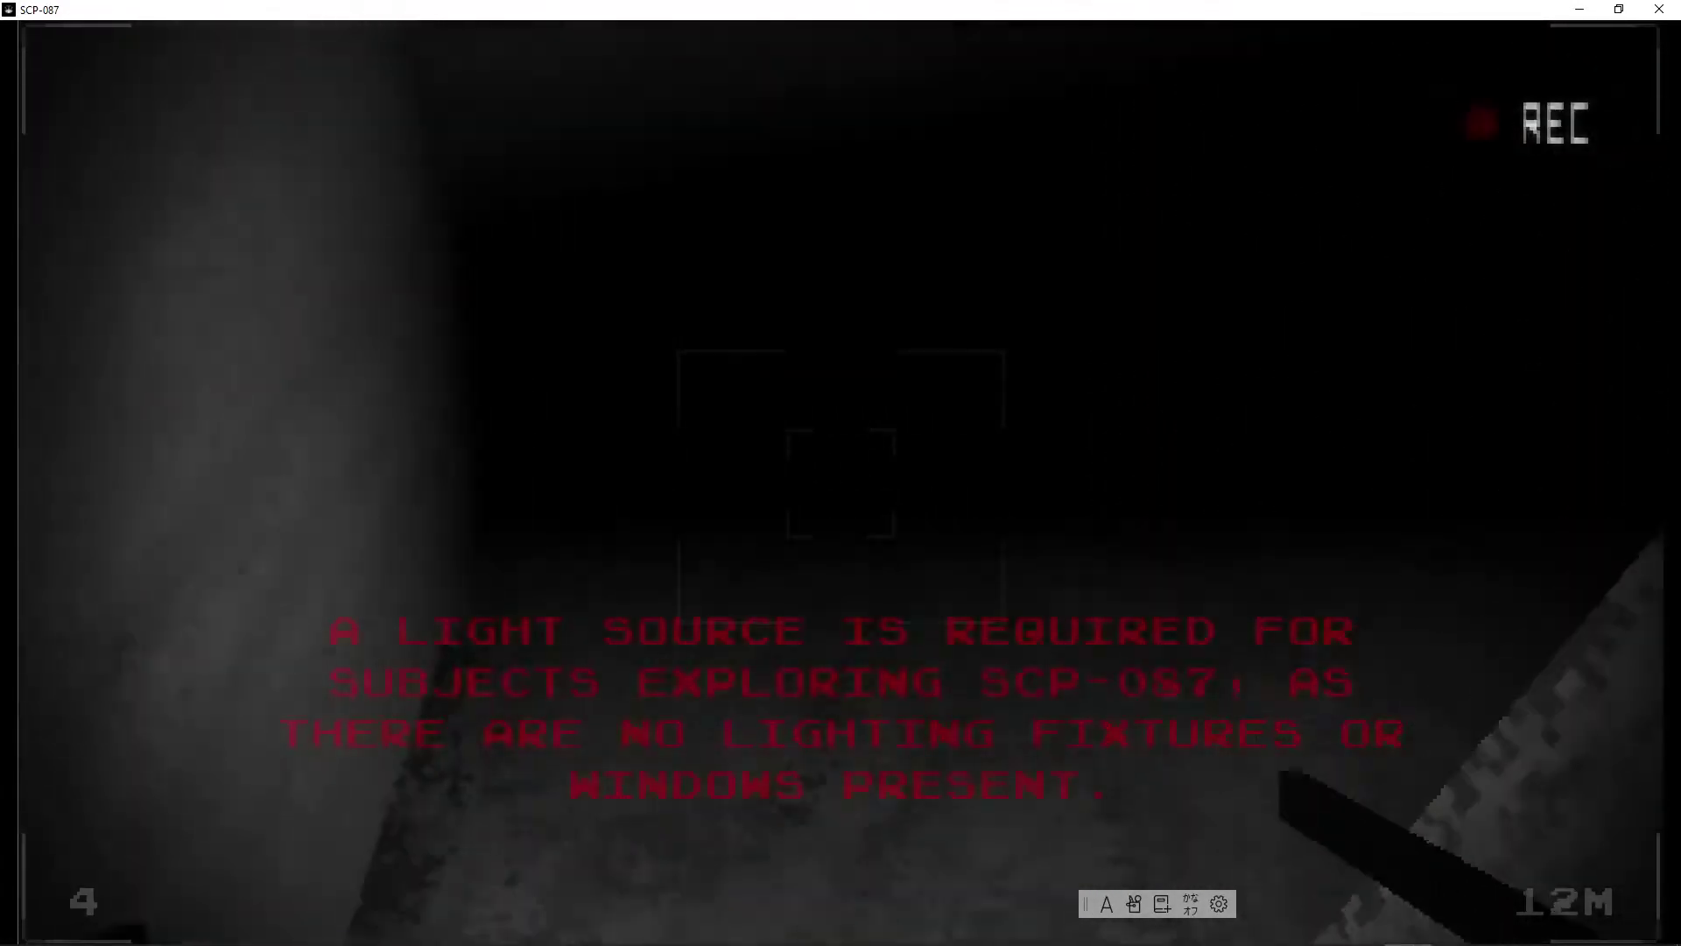
pyautogui.press('w')
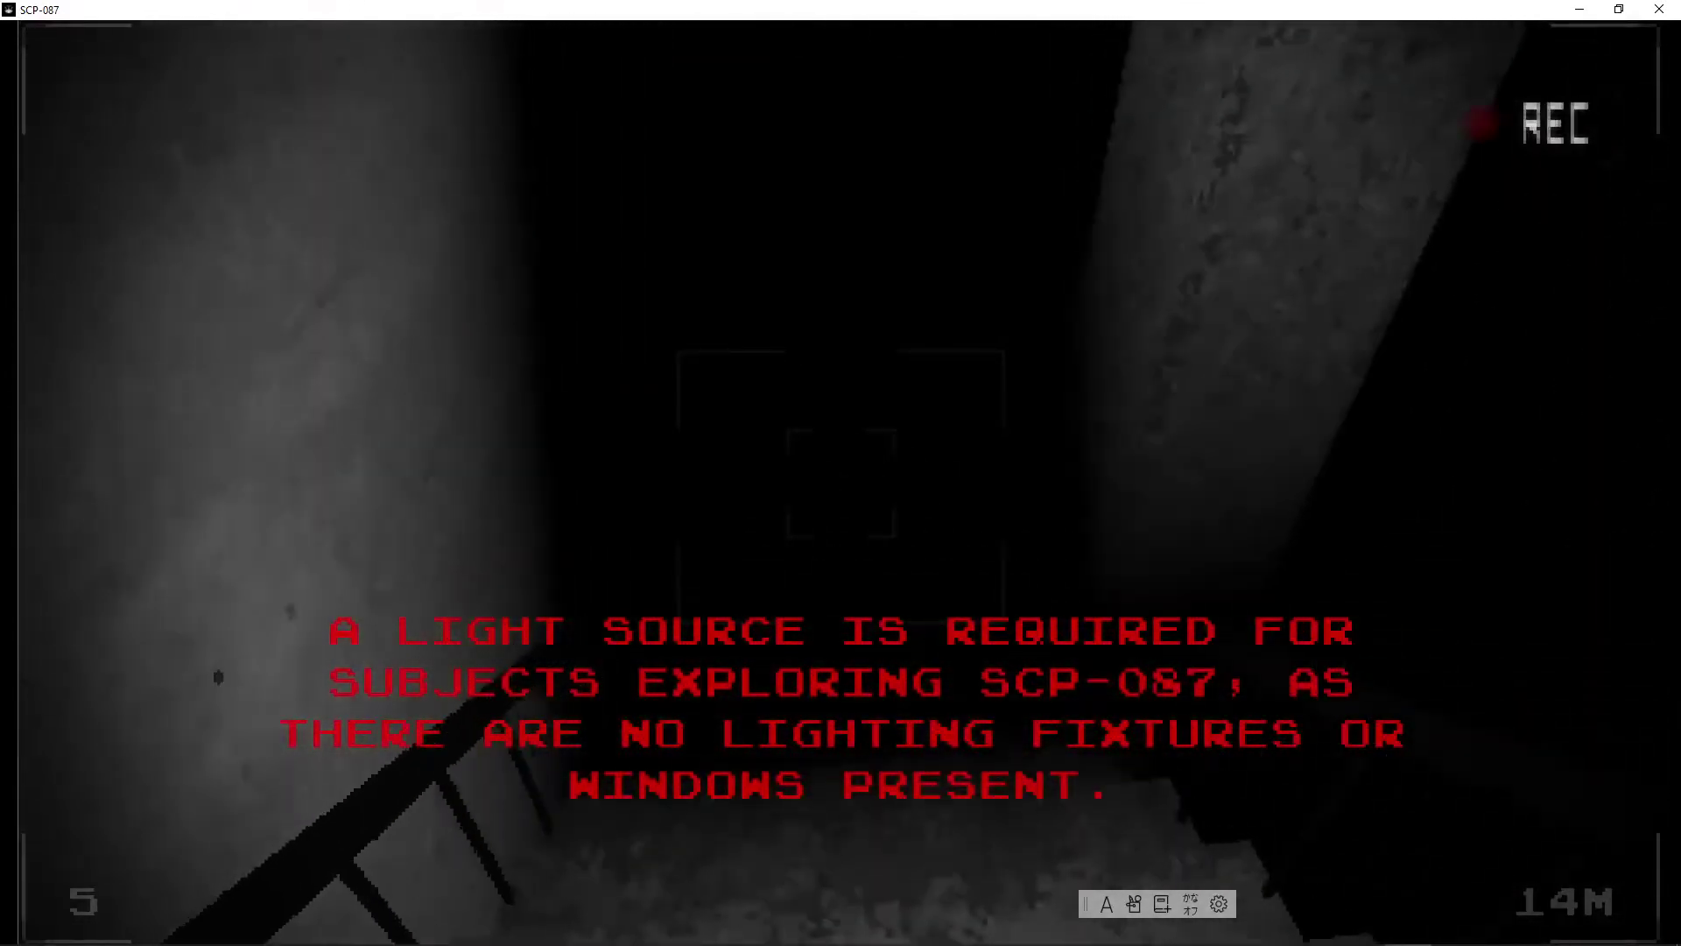
pyautogui.press('w')
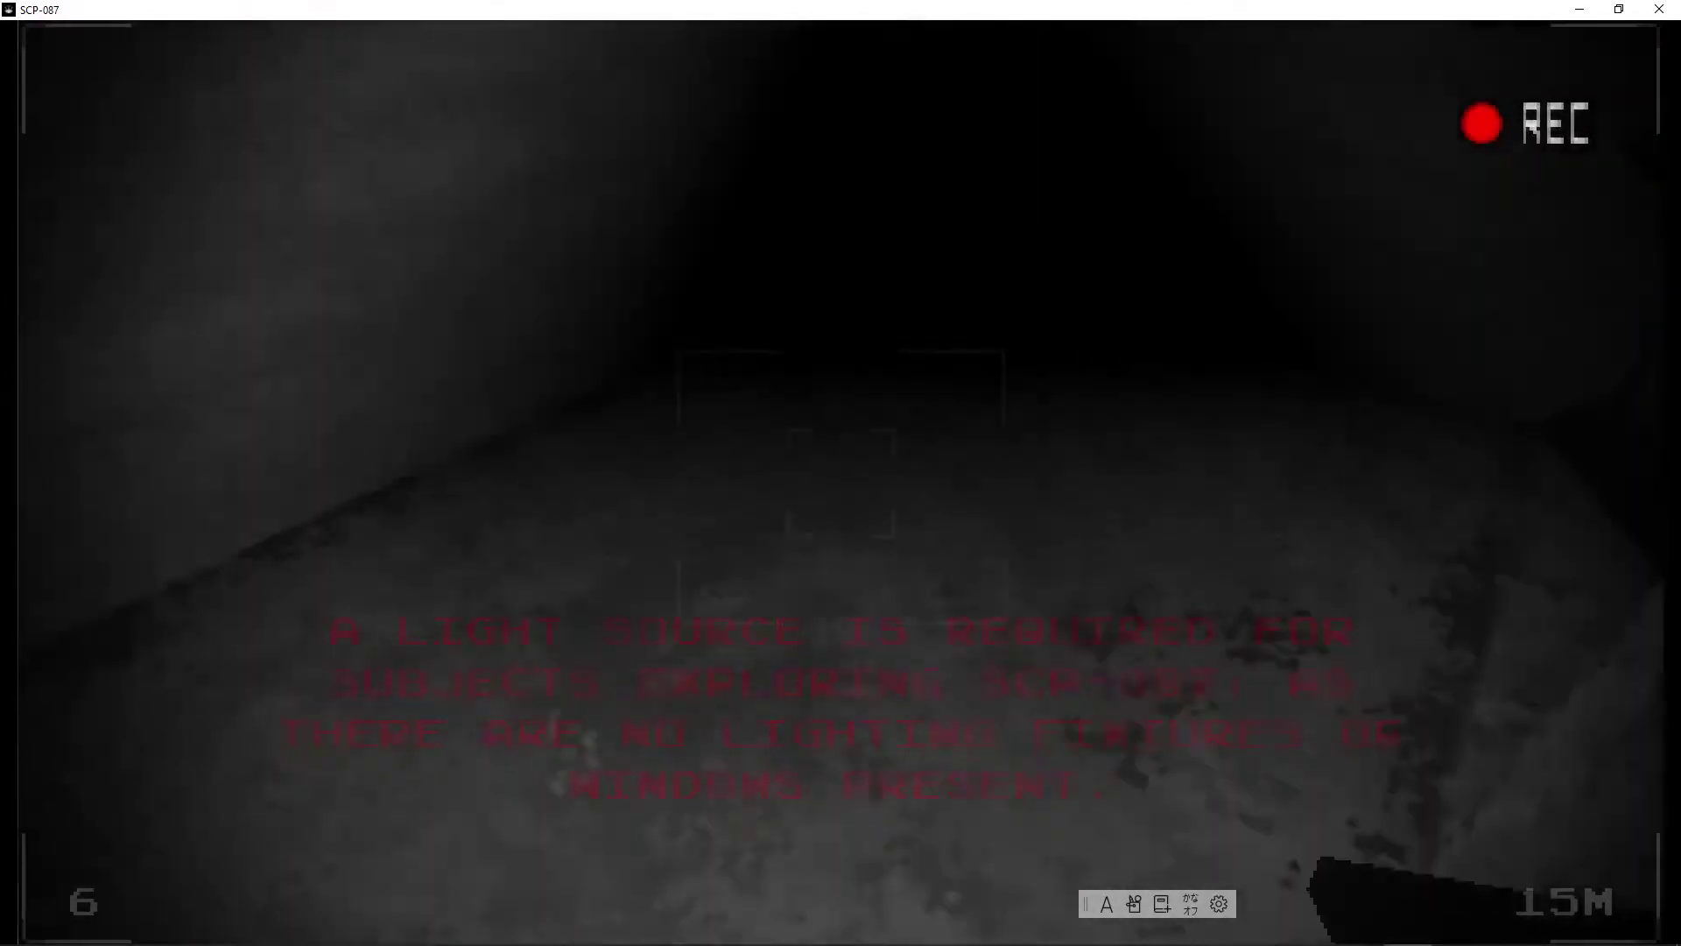
pyautogui.press('w')
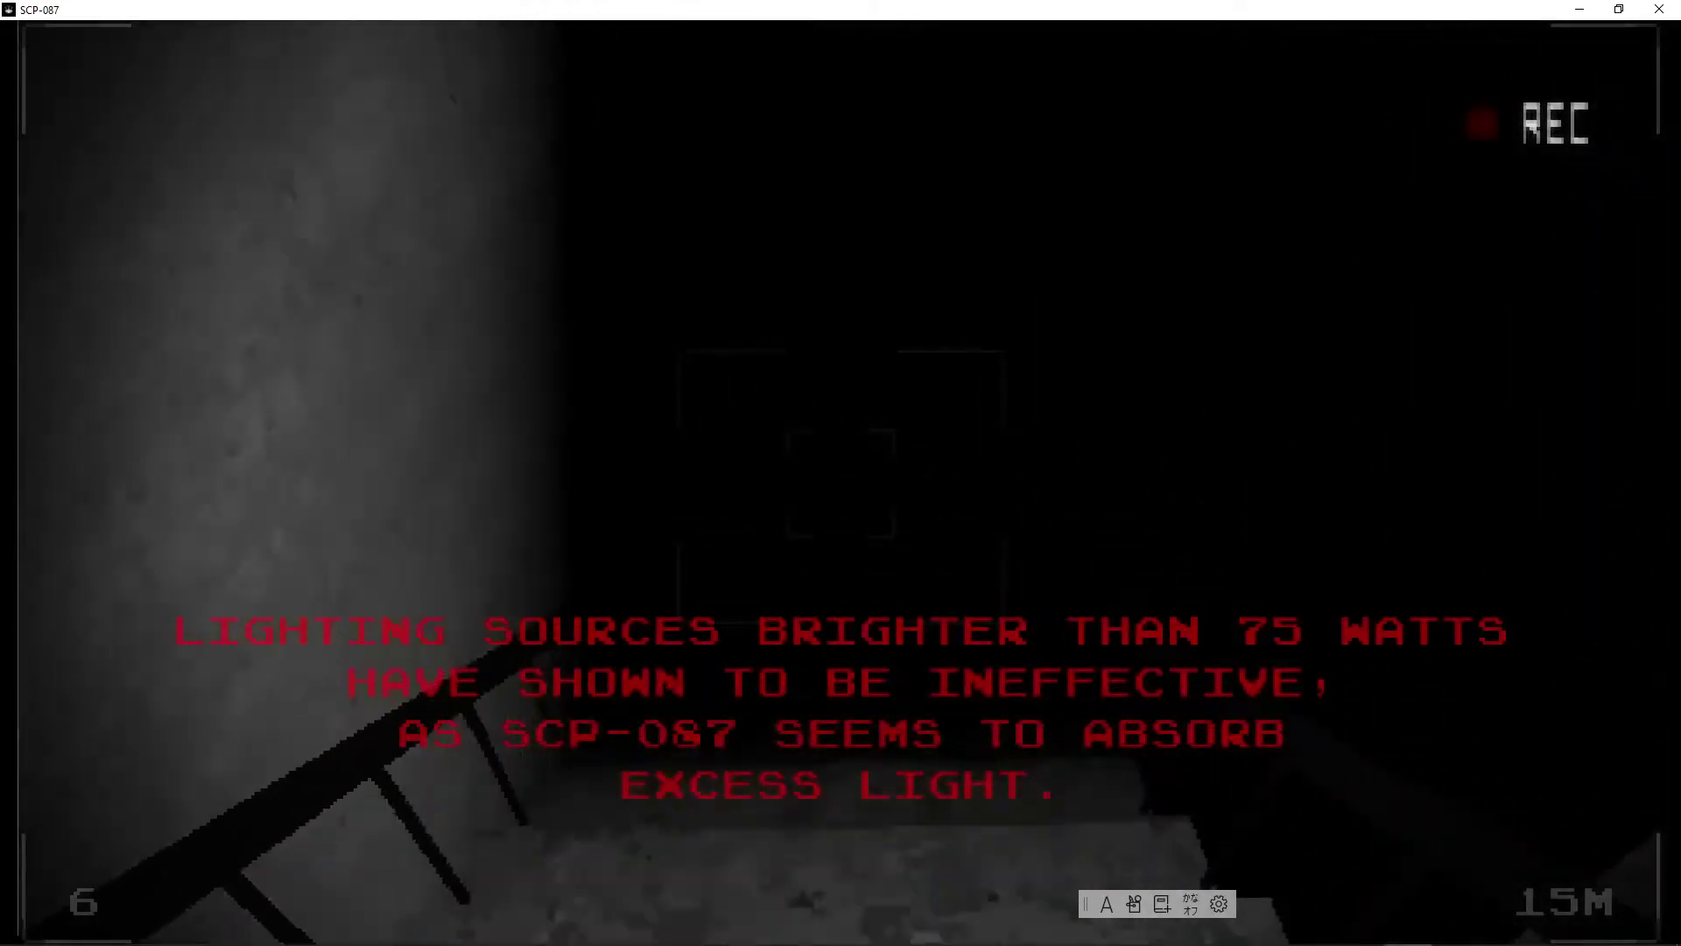
pyautogui.press('w')
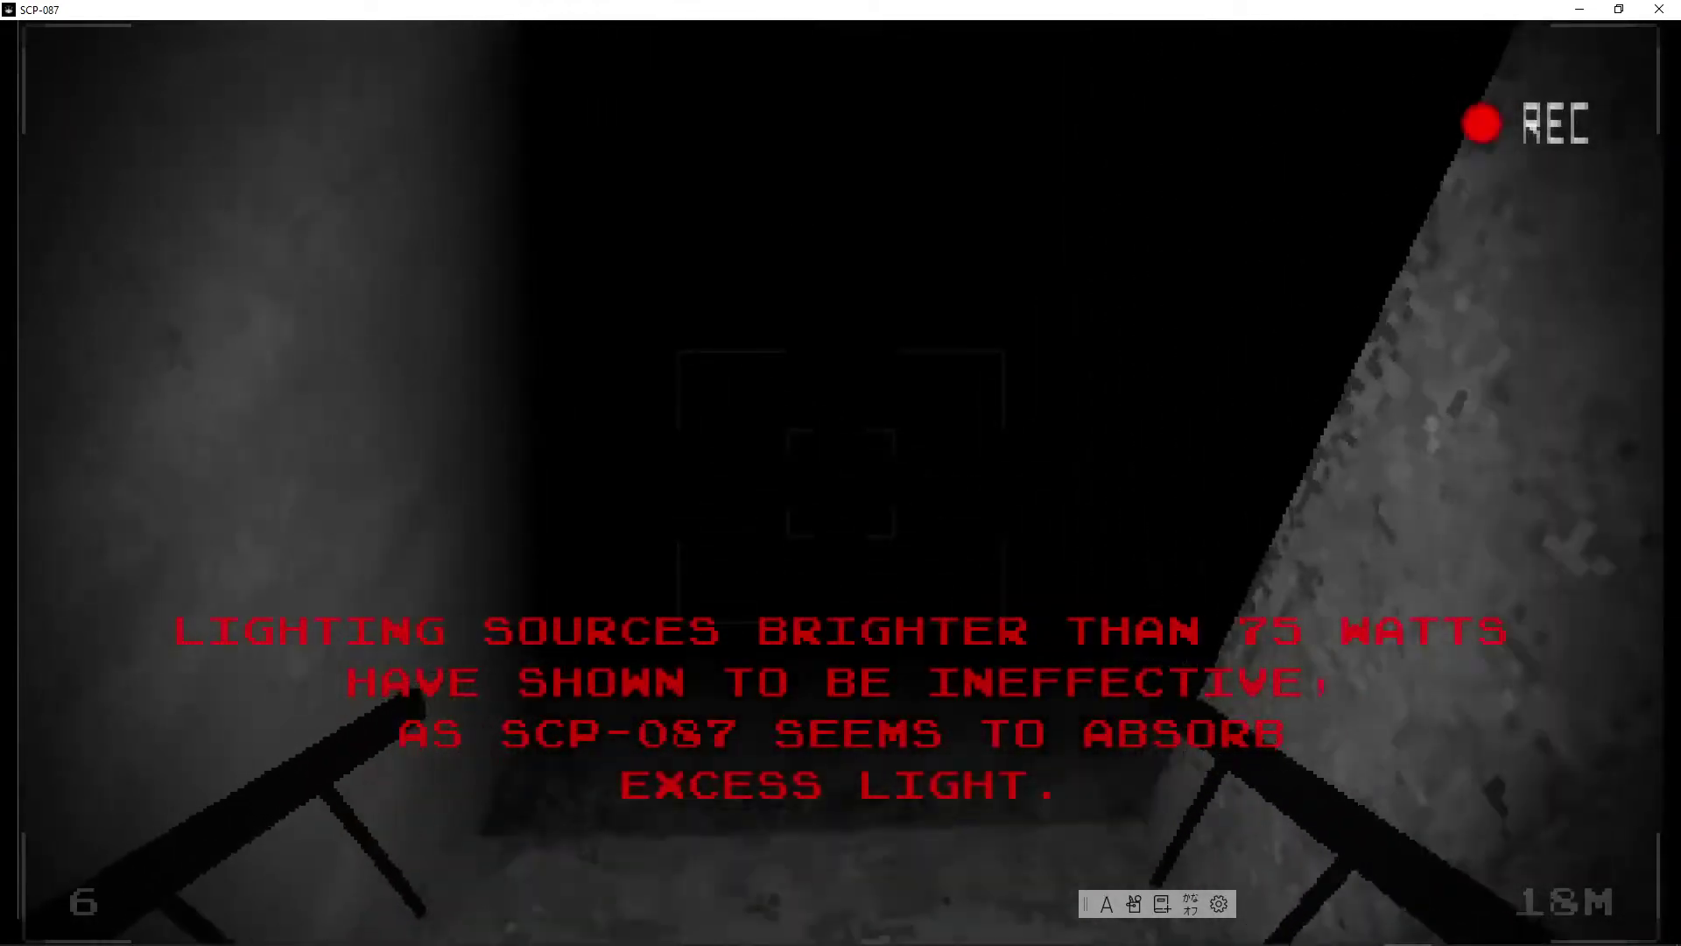
pyautogui.press('w')
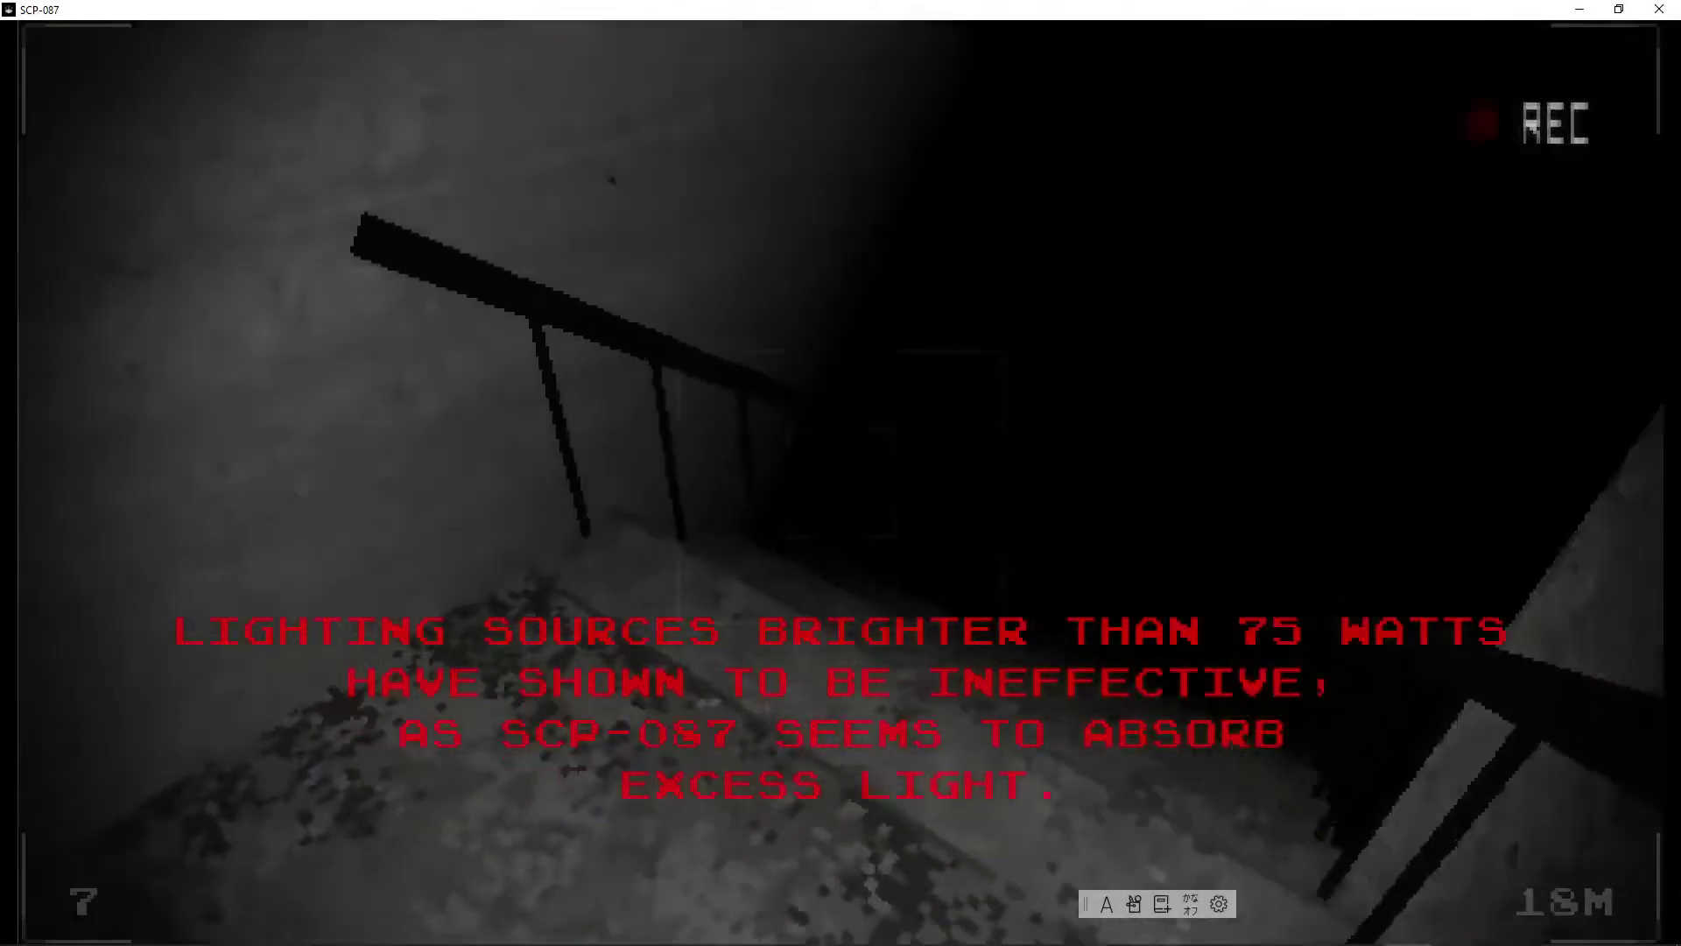
pyautogui.press('w')
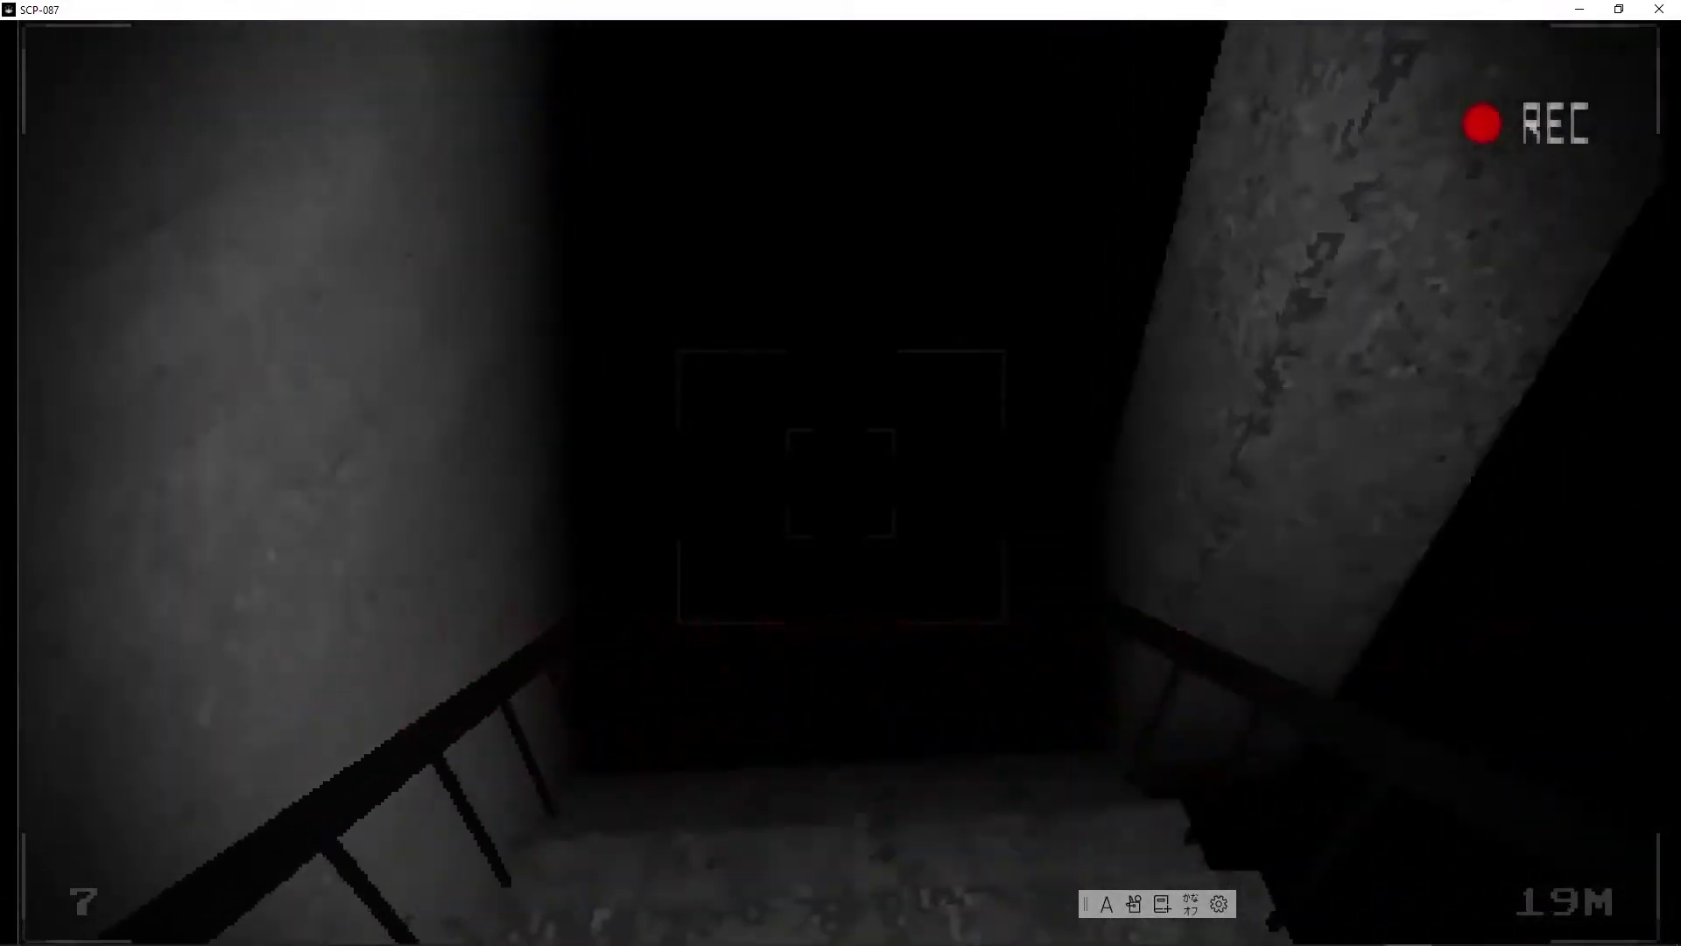
pyautogui.press('w')
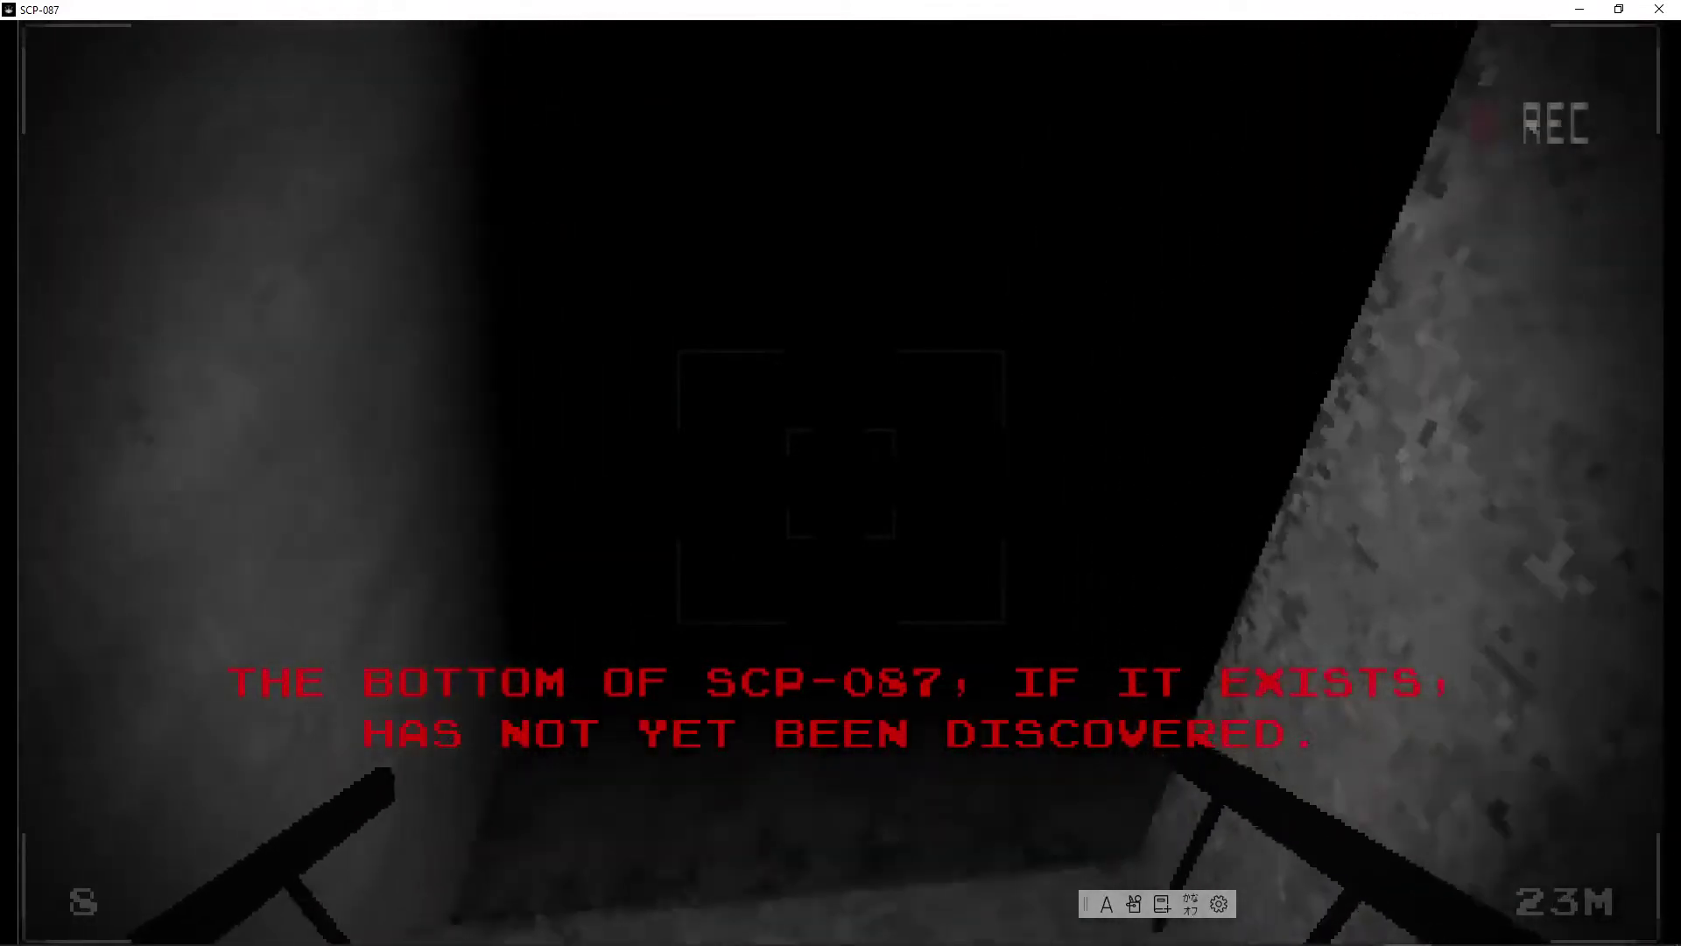
# Step: Descend past landings nine through twelve to reach floor 13
pyautogui.press('w')
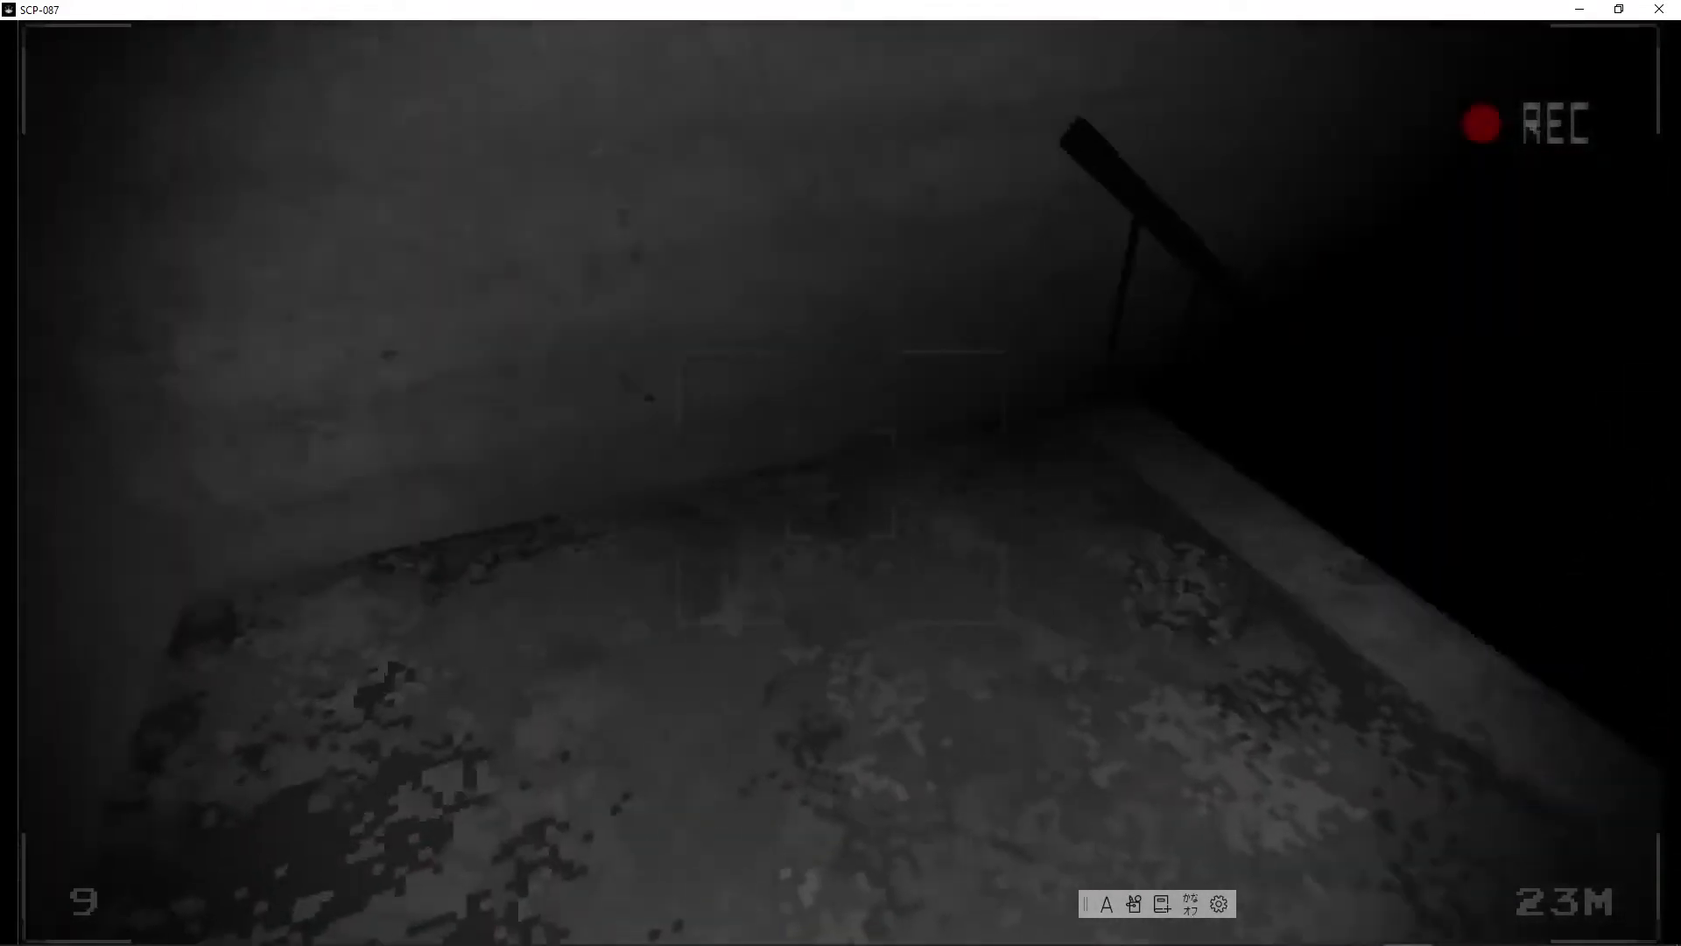
pyautogui.press('w')
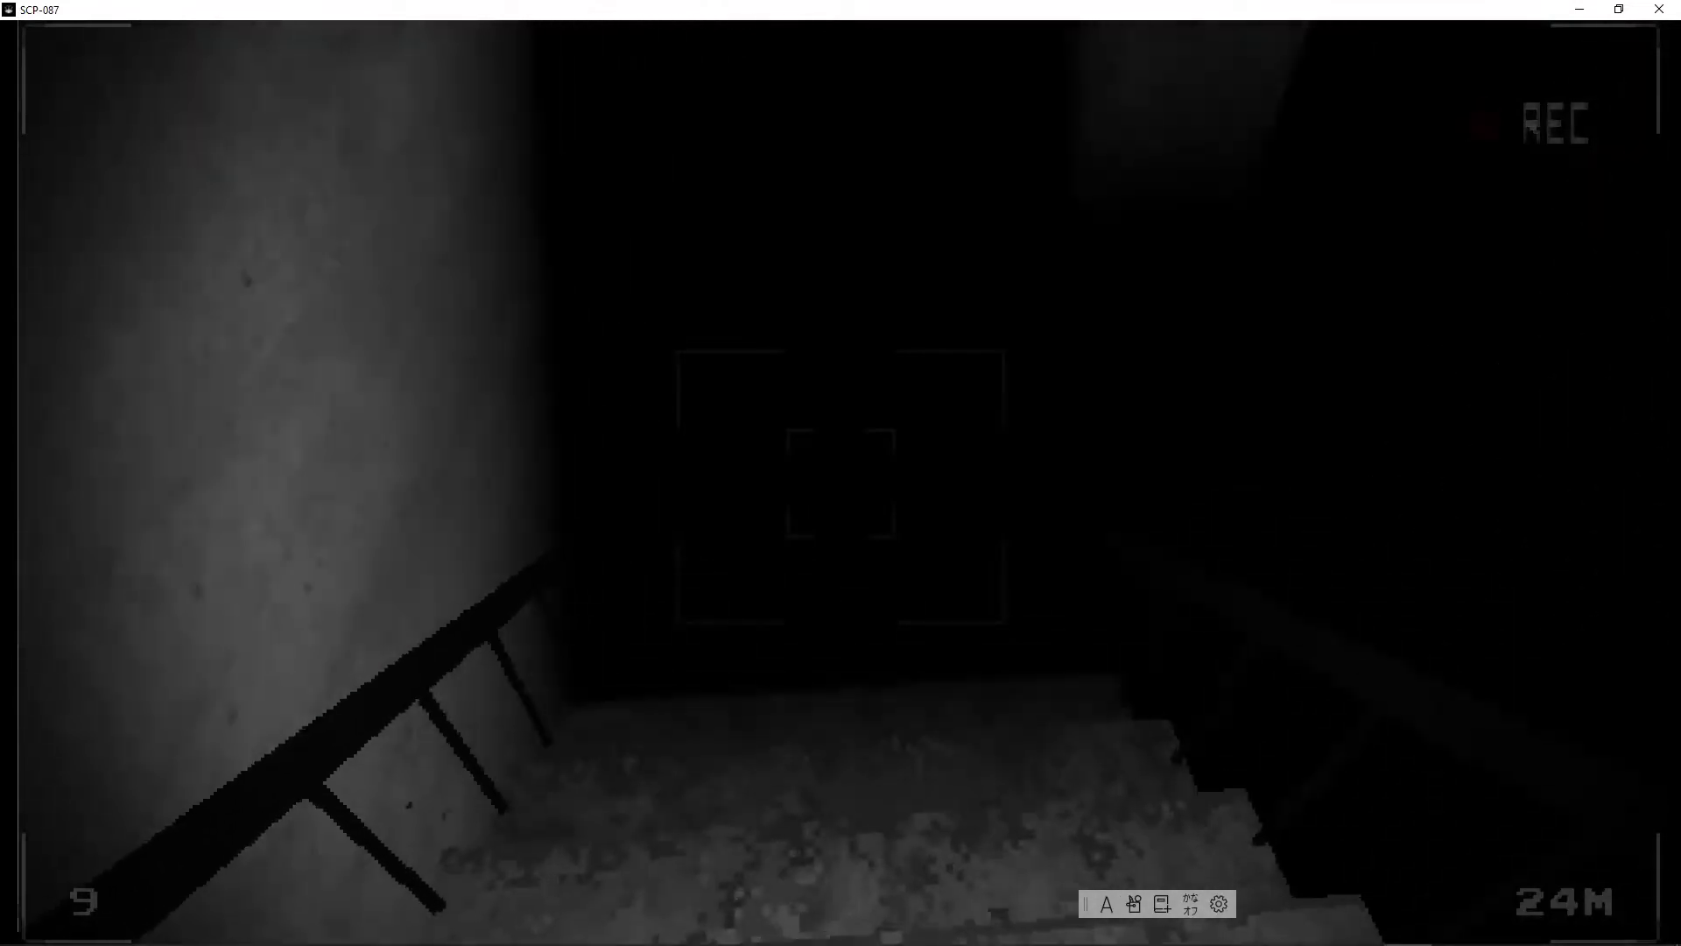
pyautogui.press('w')
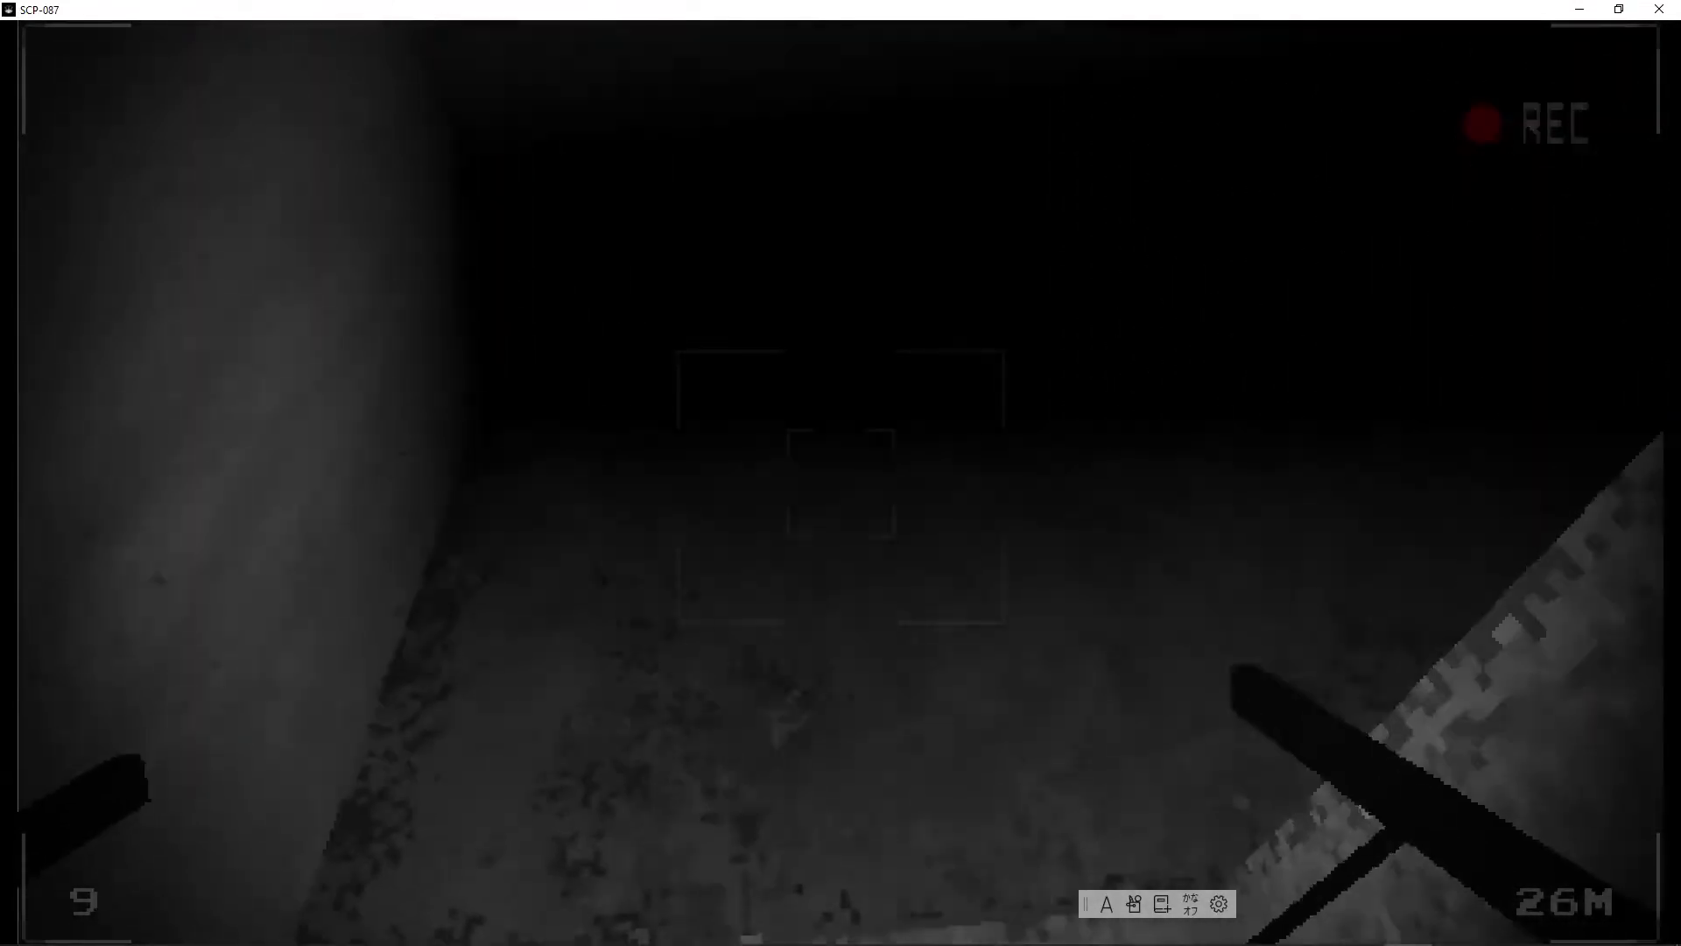
pyautogui.press('w')
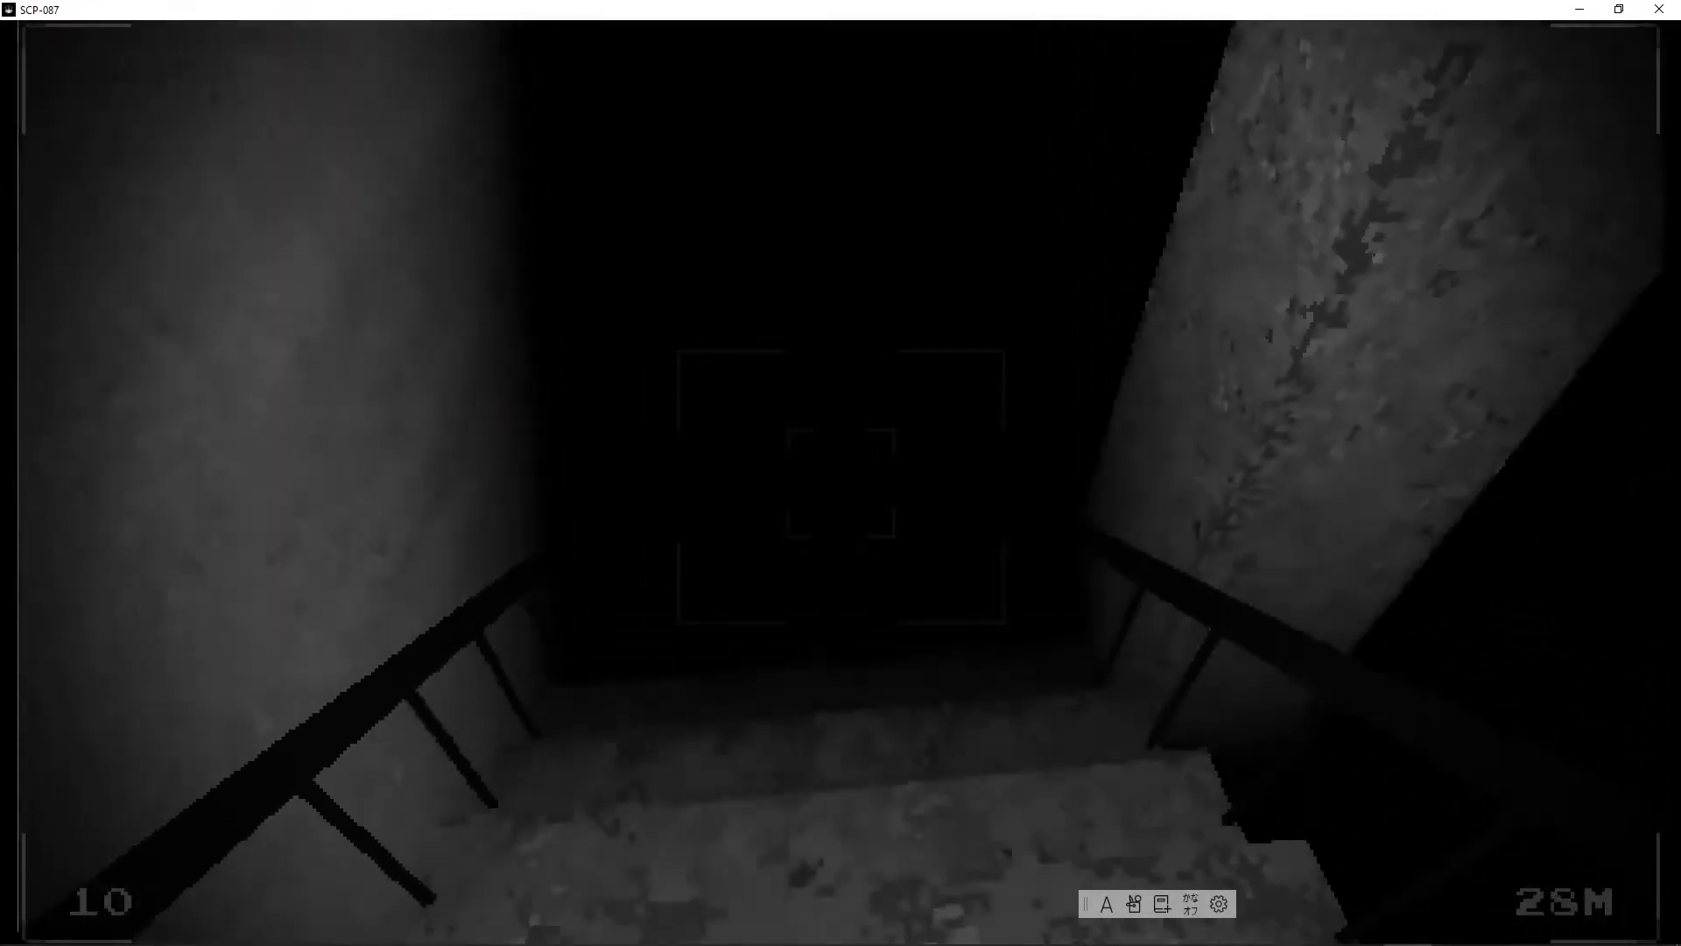
pyautogui.press('w')
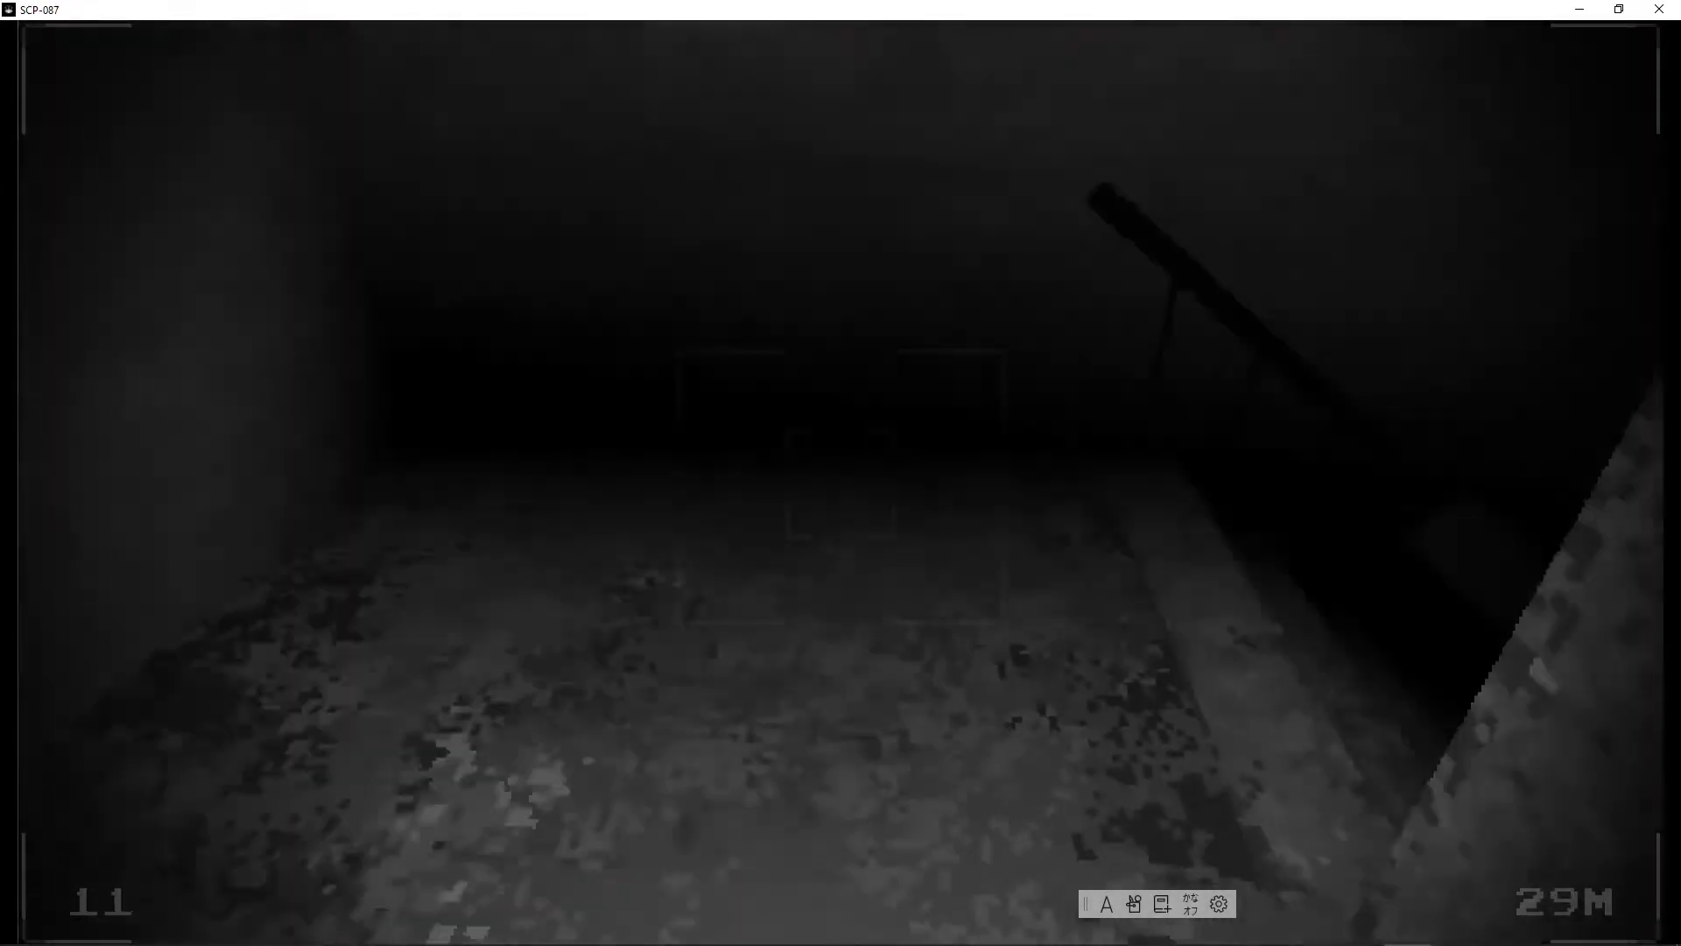
pyautogui.press('w')
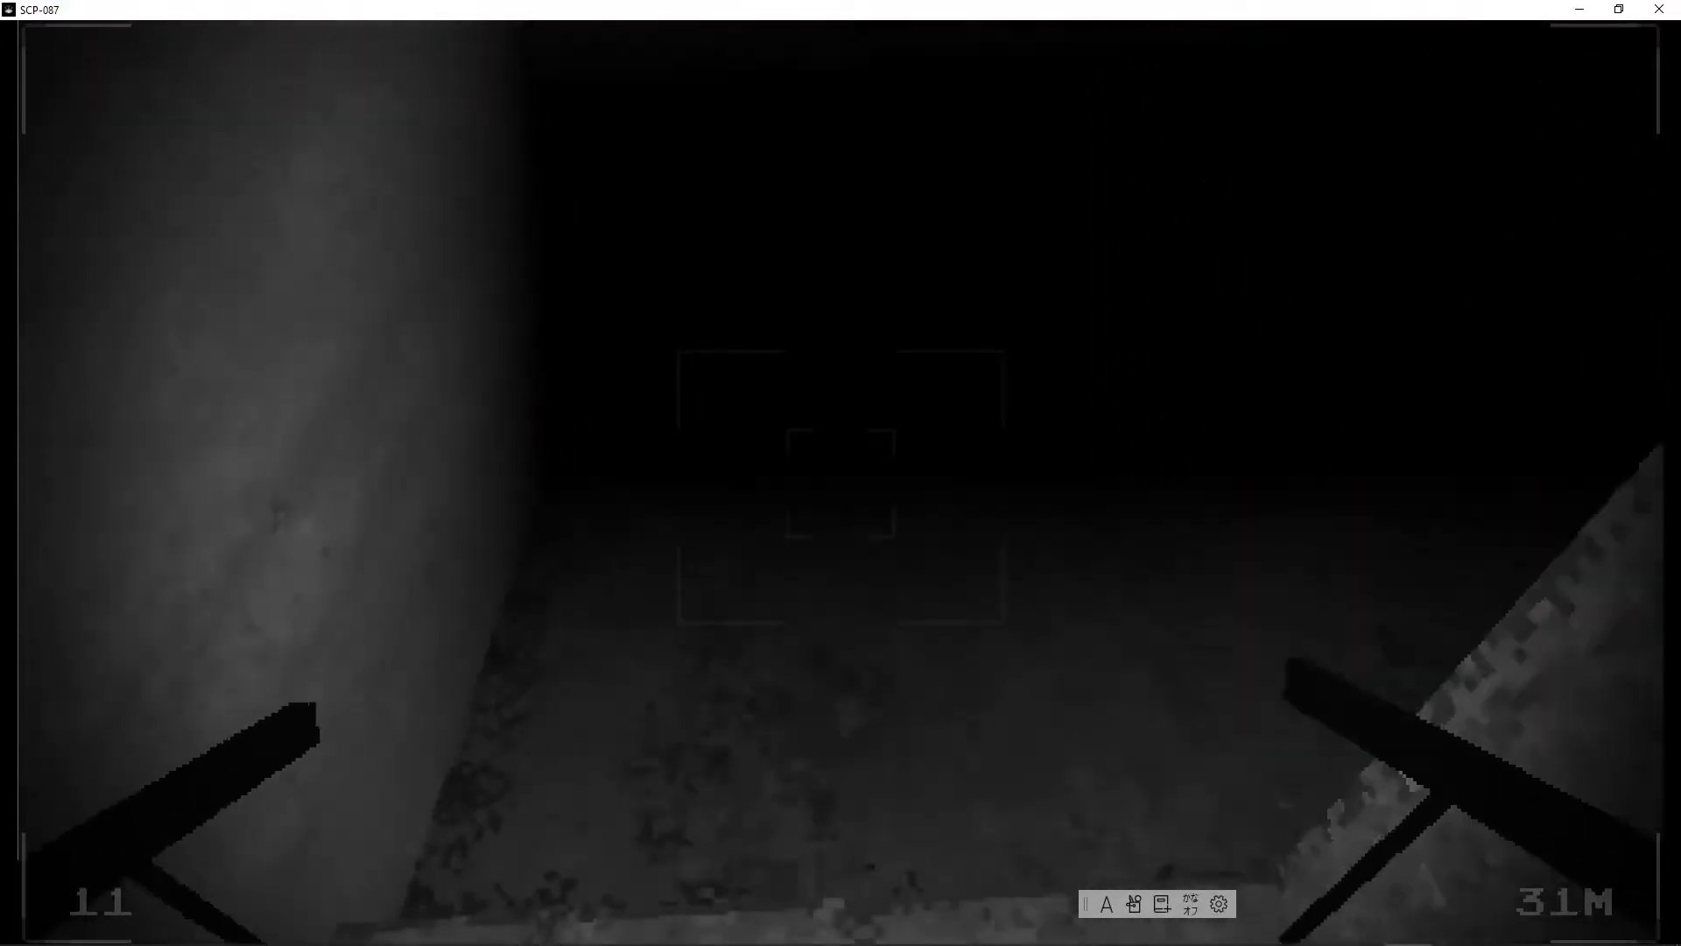
pyautogui.press('w')
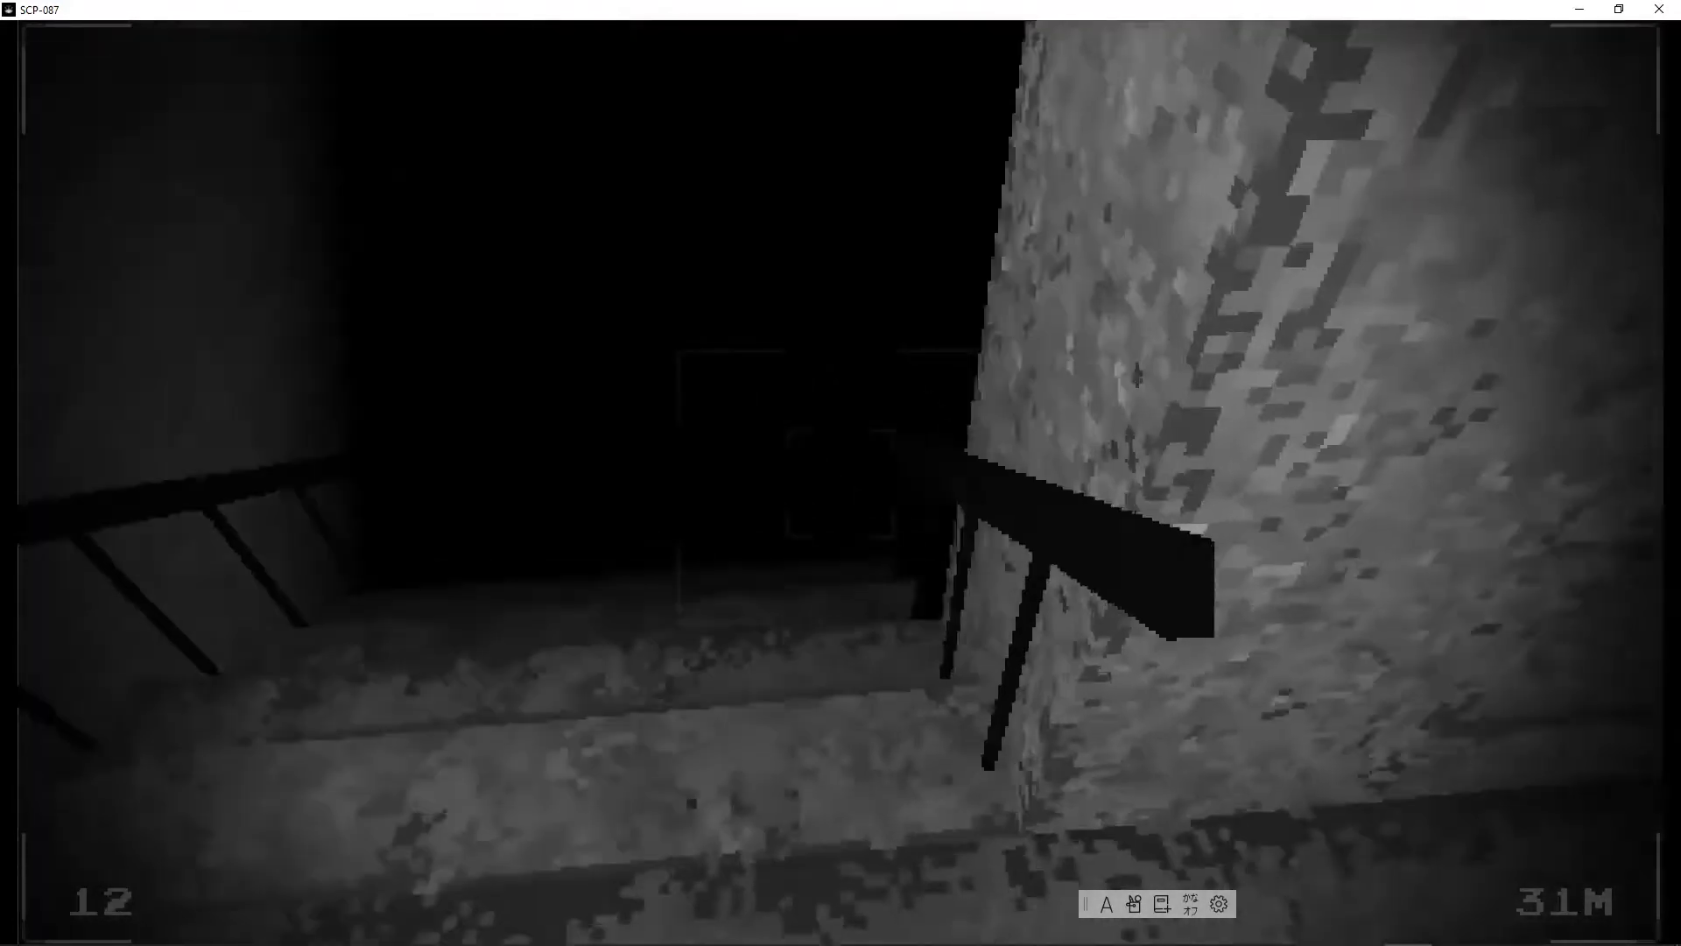
pyautogui.press('w')
pyautogui.press('w')
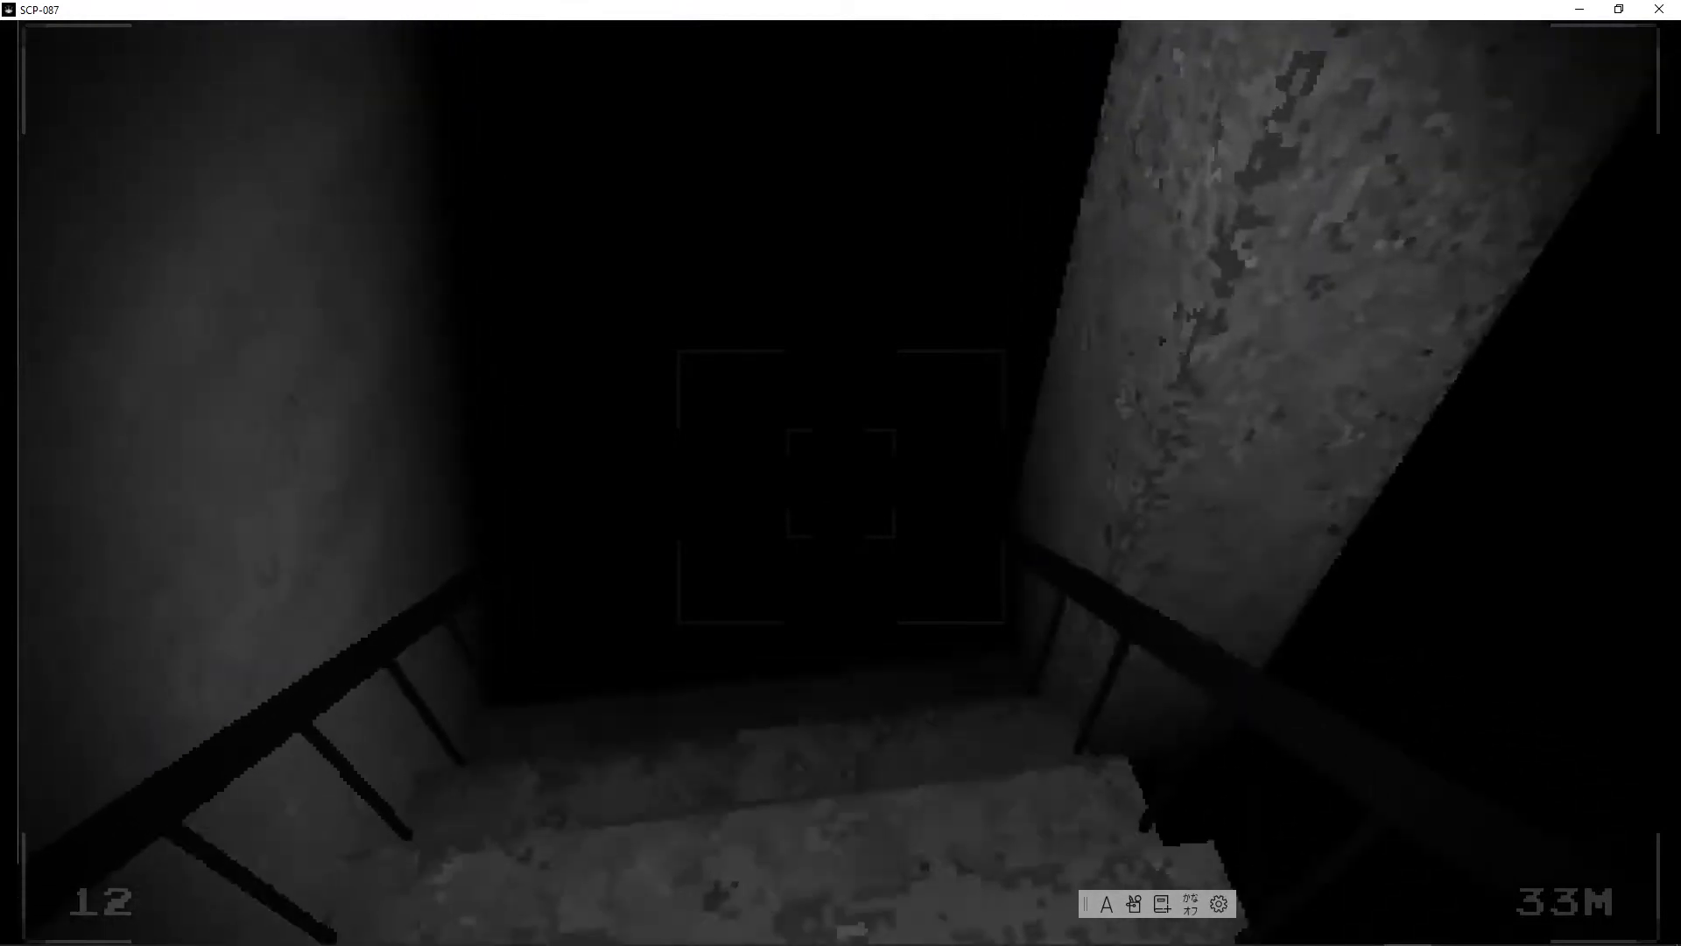
pyautogui.press('w')
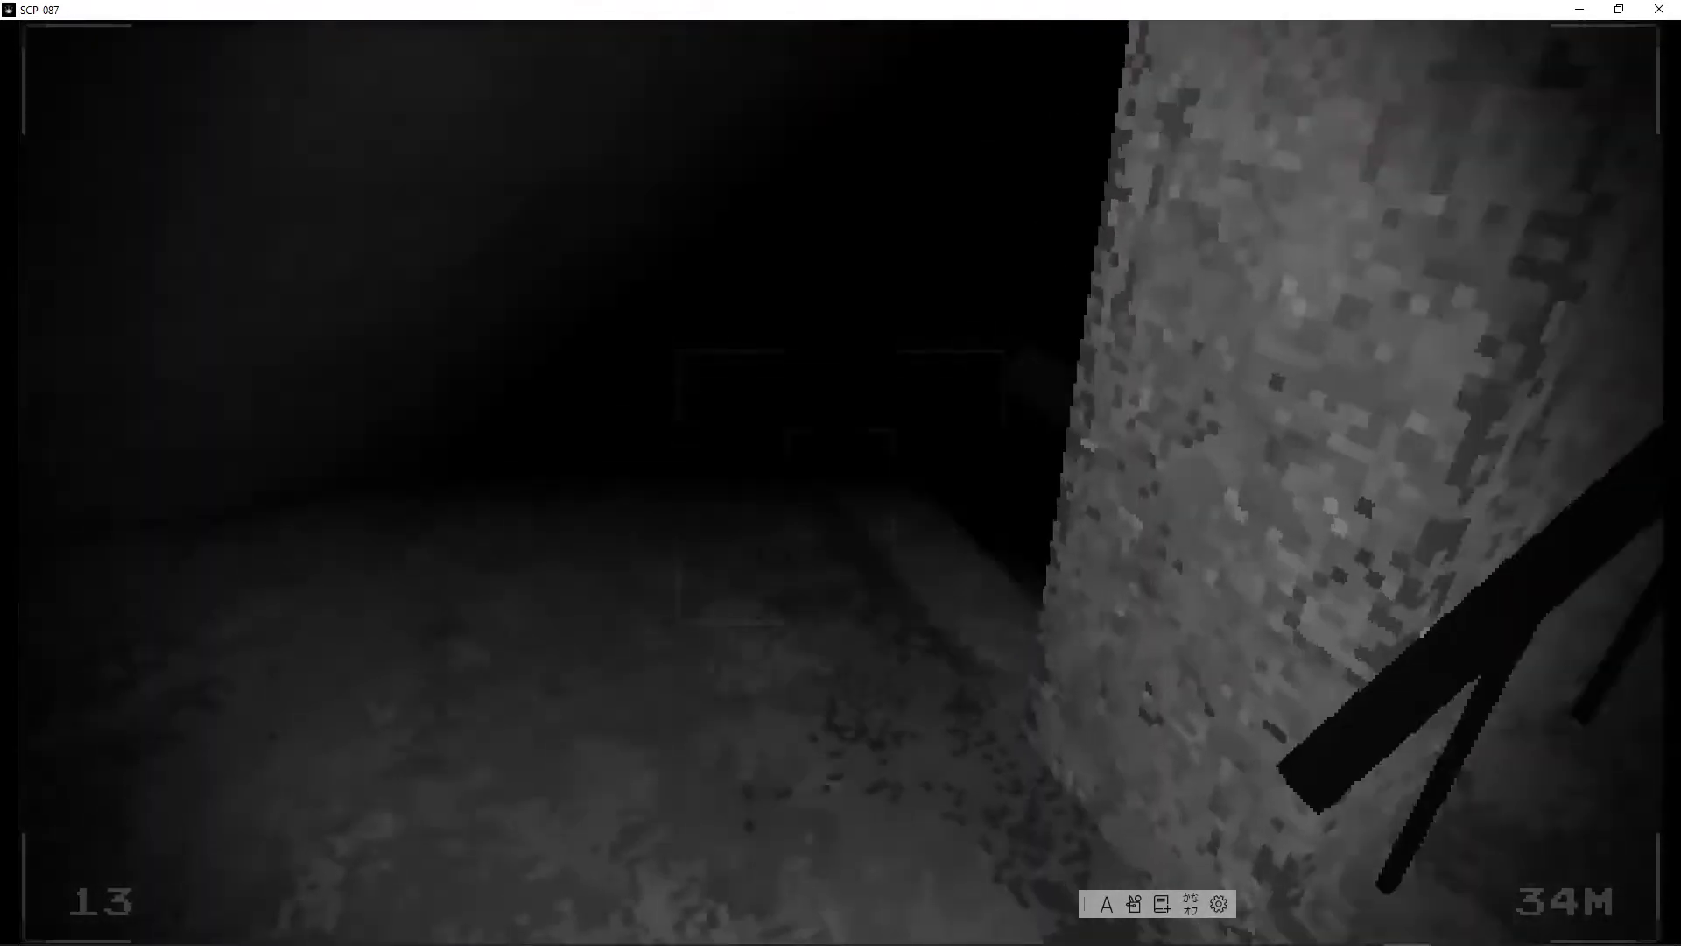
pyautogui.press('w')
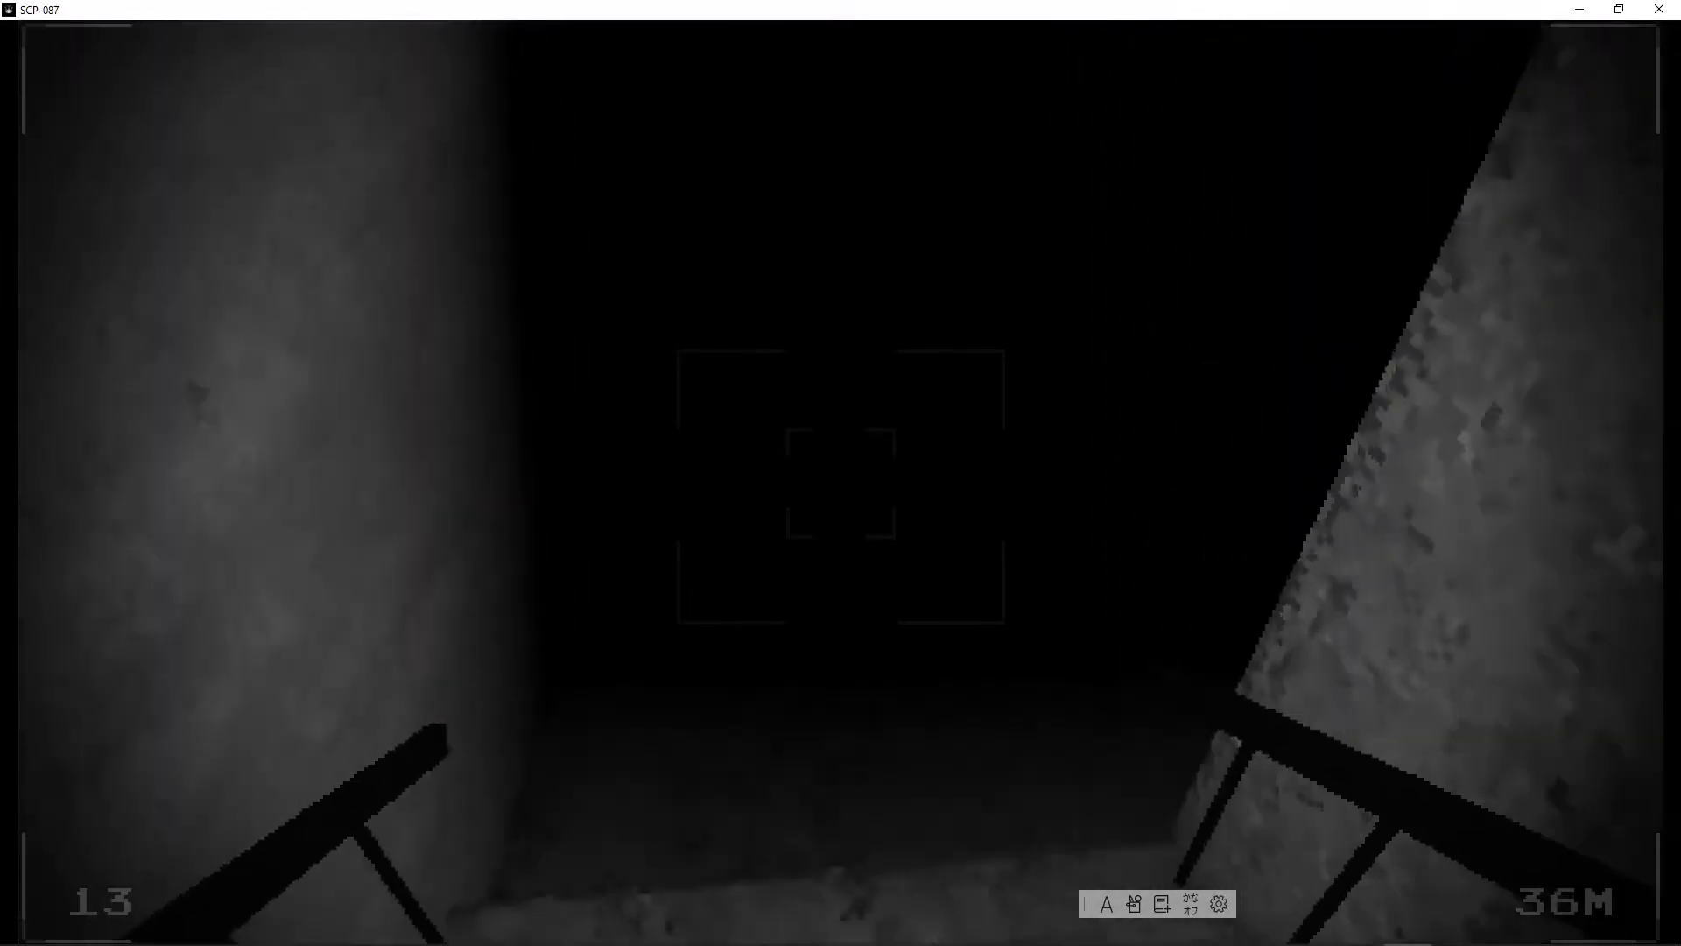
# Step: Continue from floor 14 down to floor 20, about 53 metres deep
pyautogui.press('w')
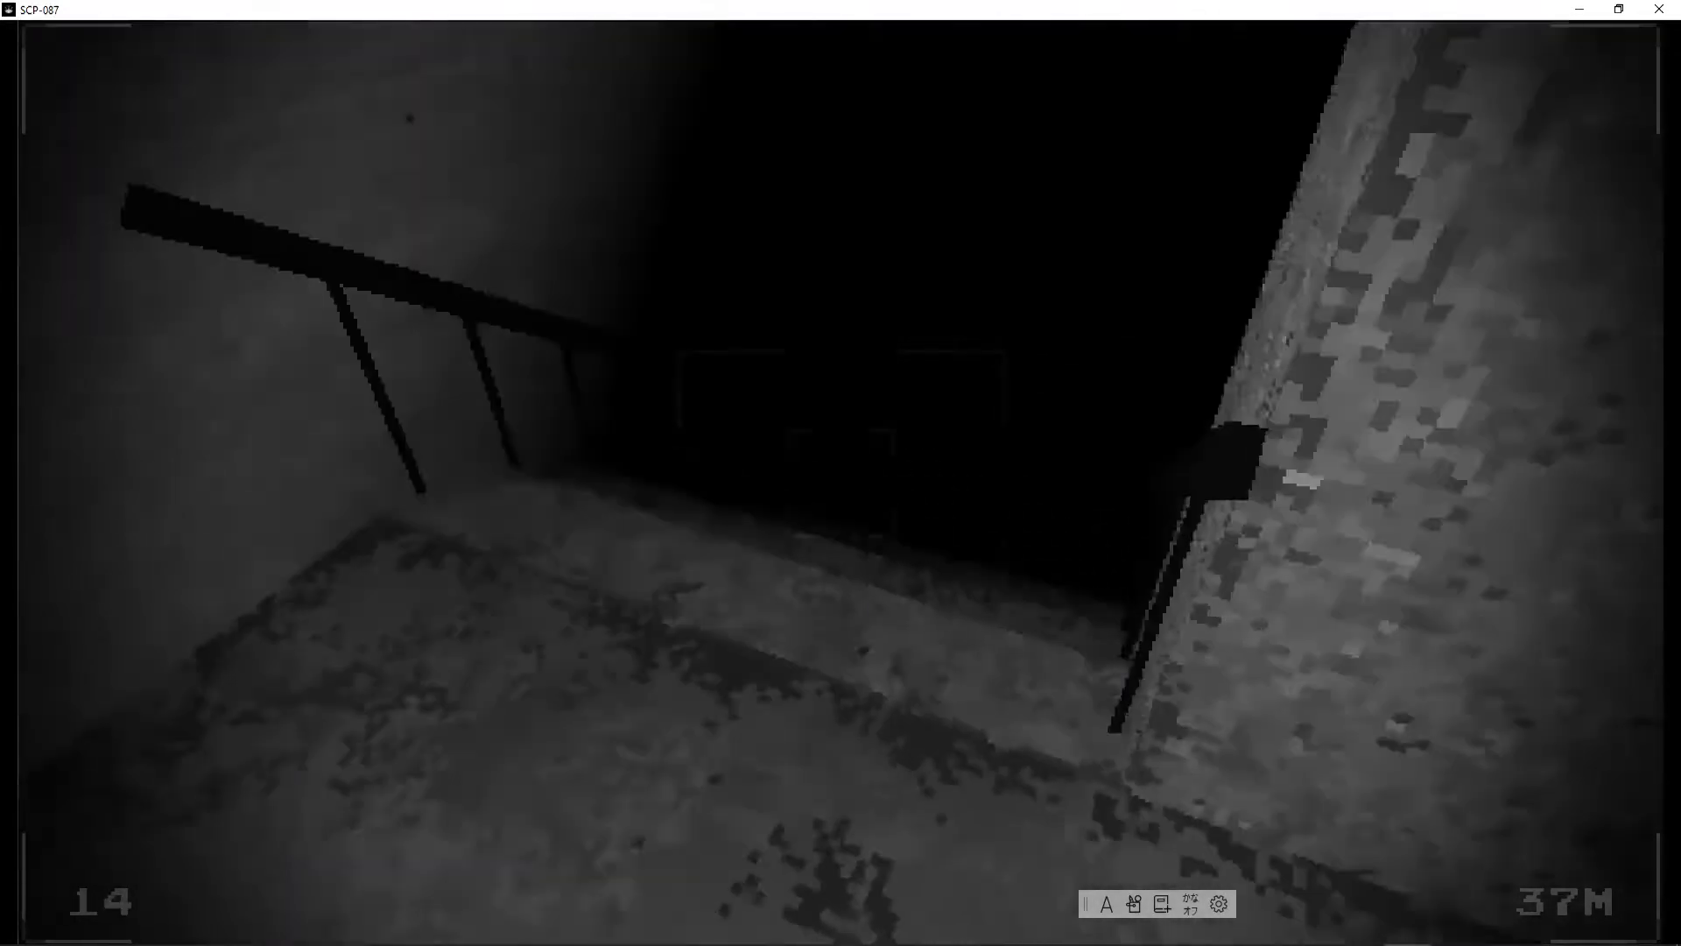
pyautogui.press('w')
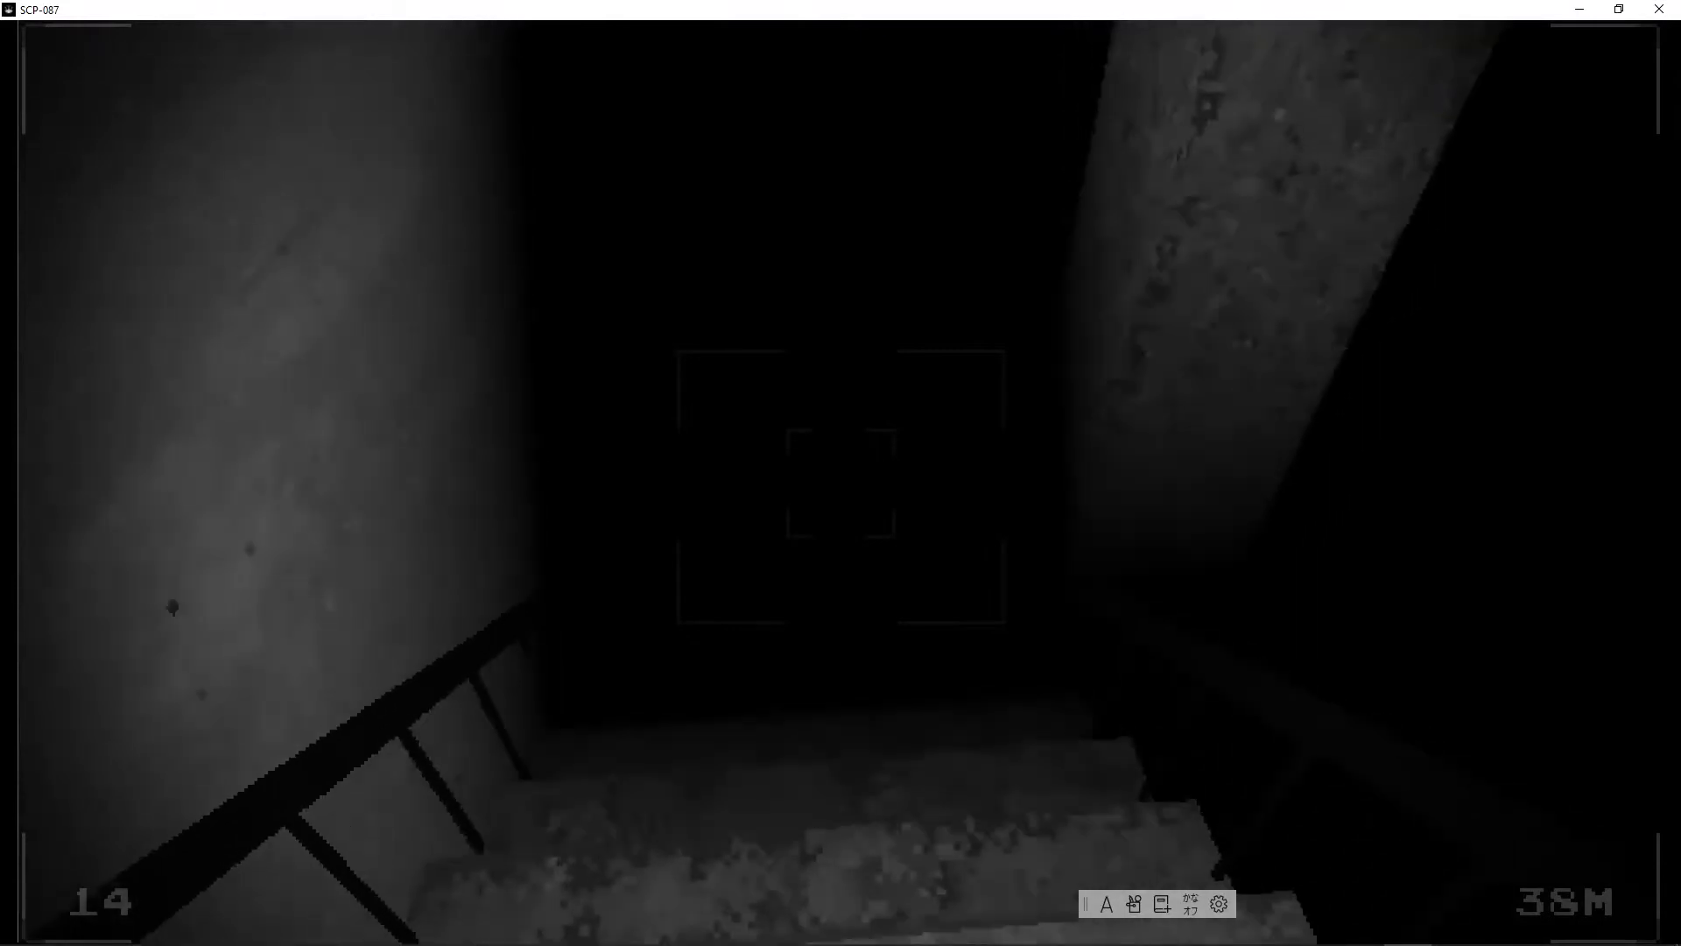
pyautogui.press('w')
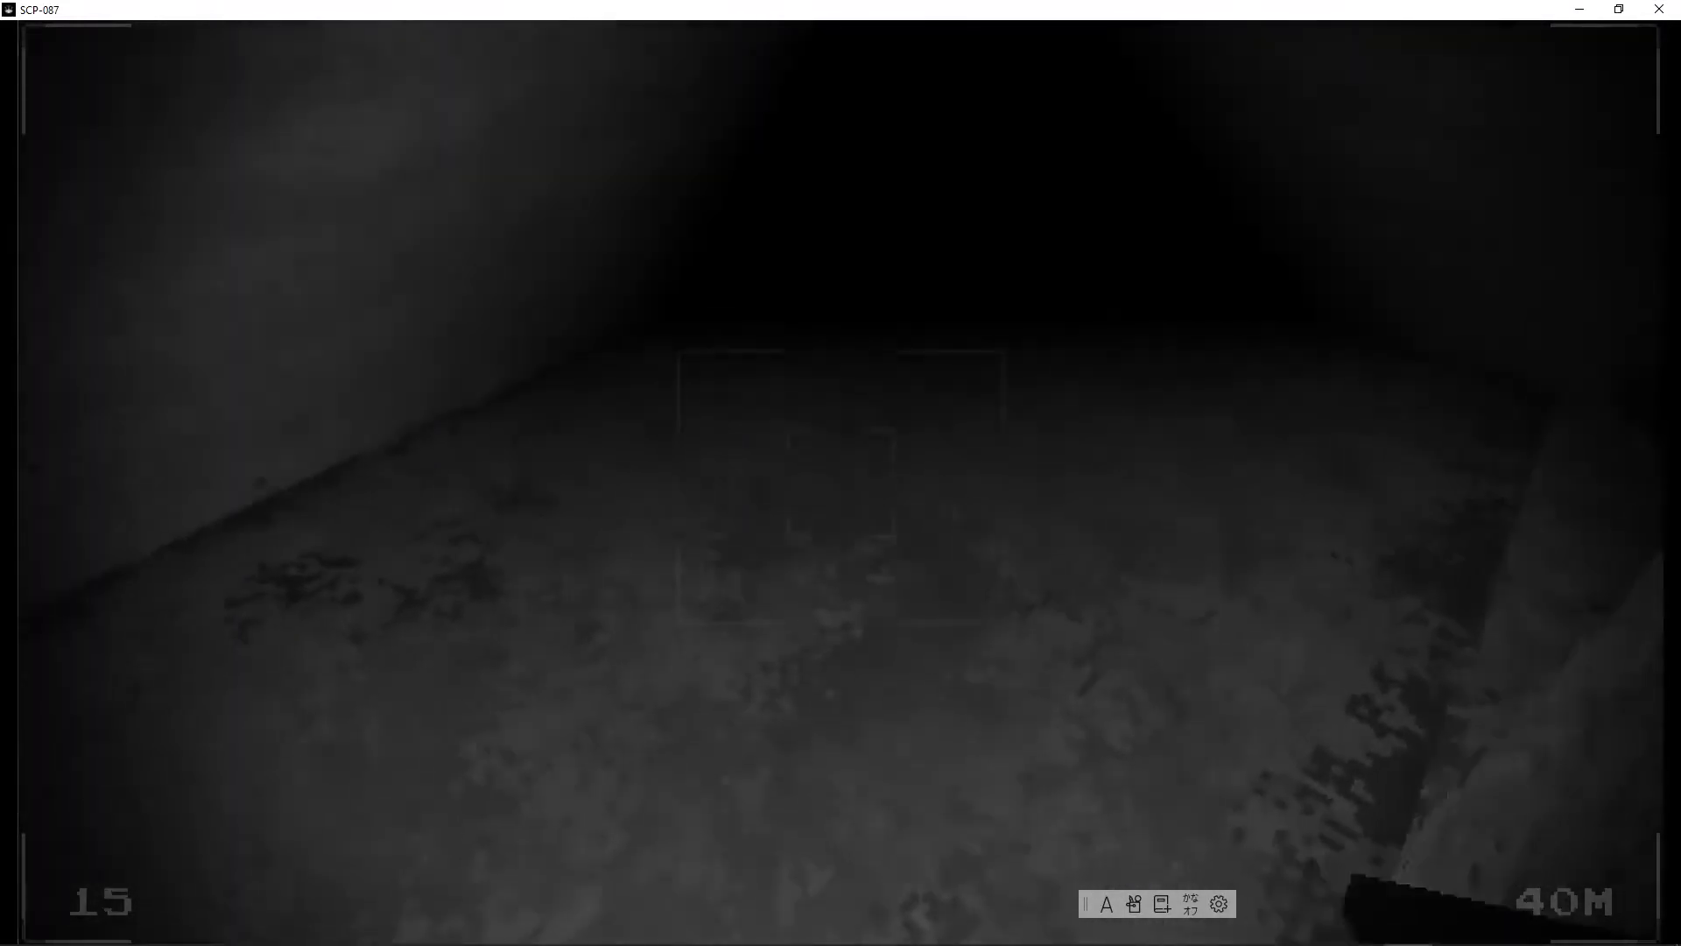
pyautogui.press('w')
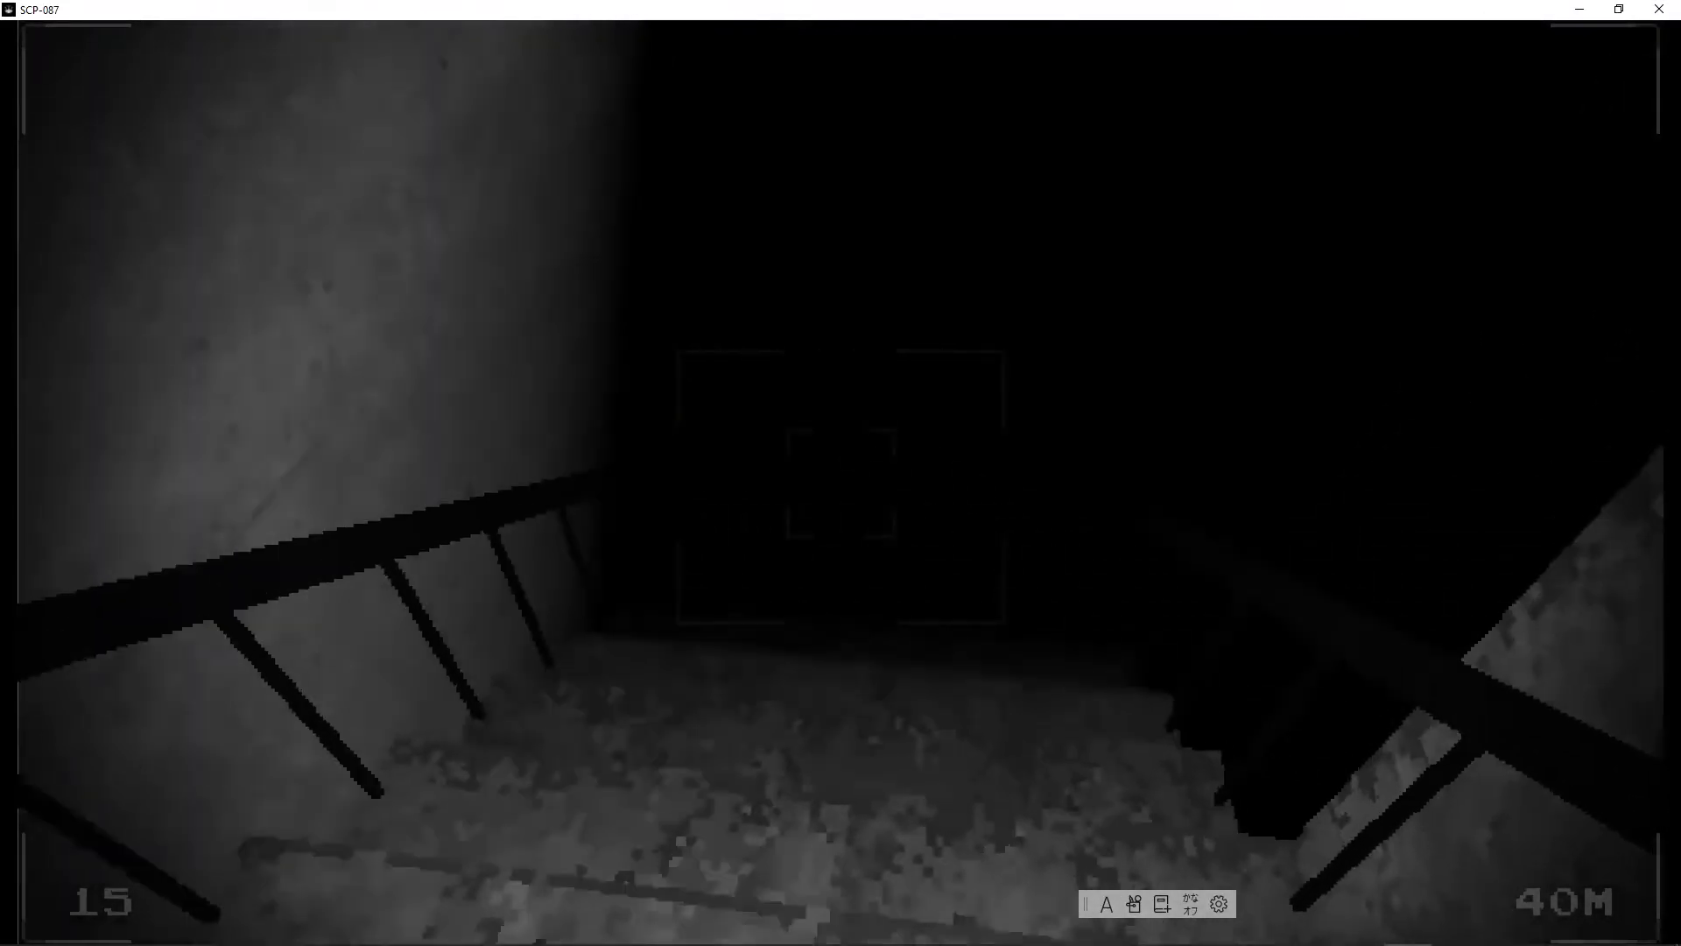
pyautogui.press('w')
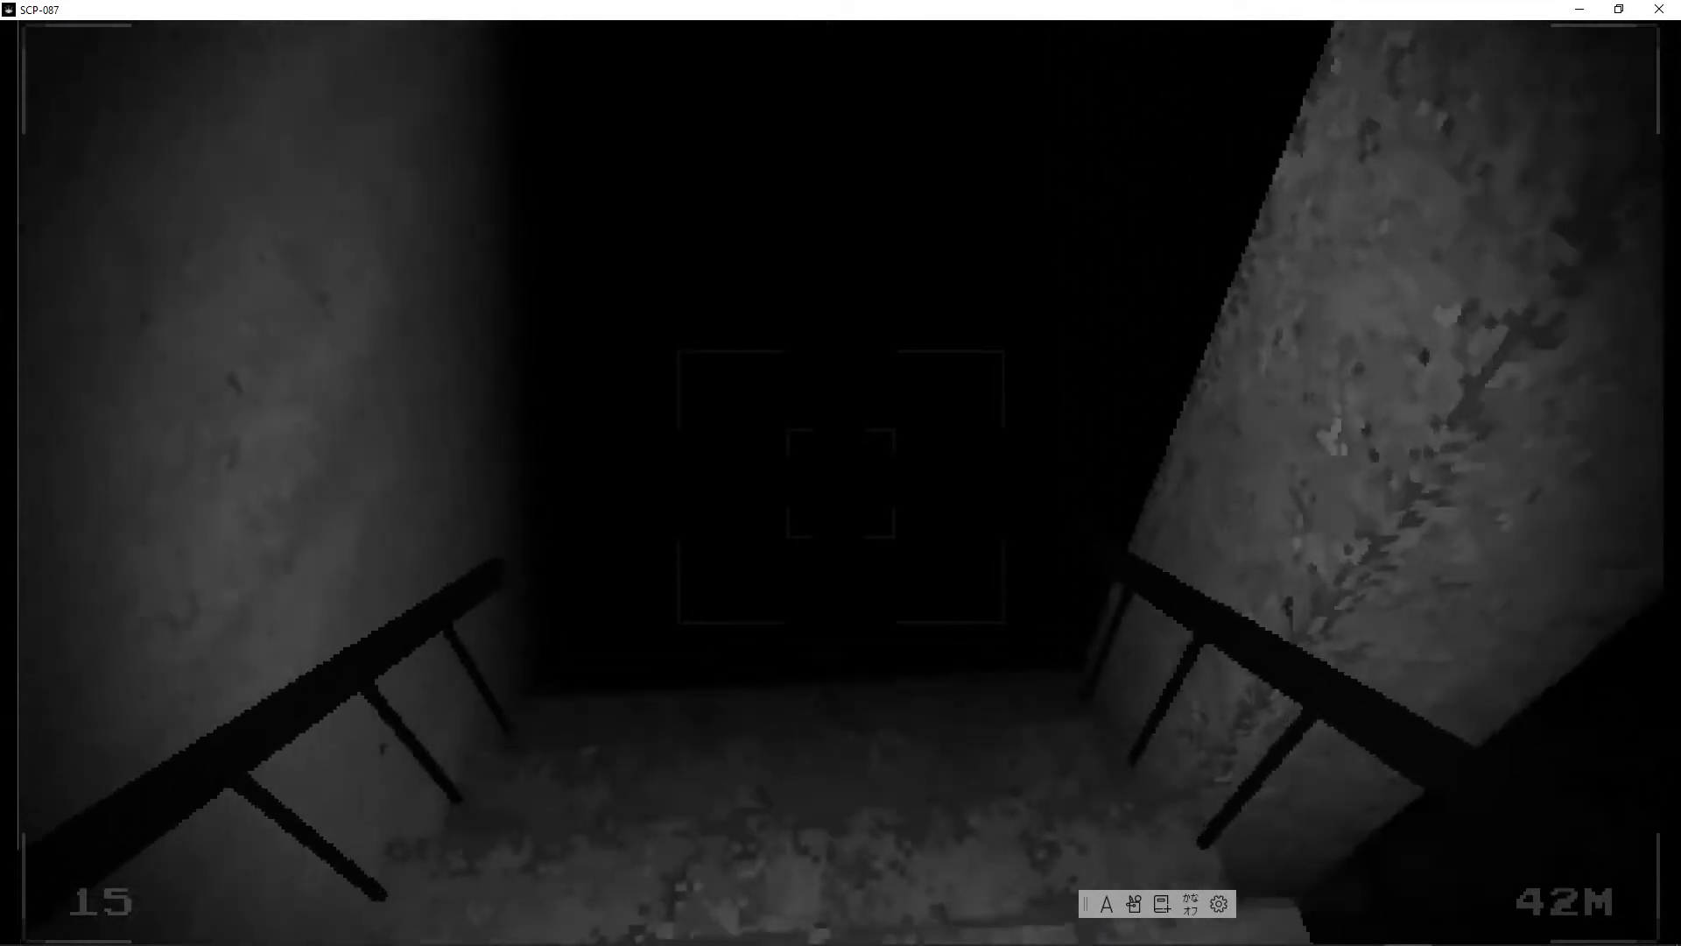
pyautogui.press('w')
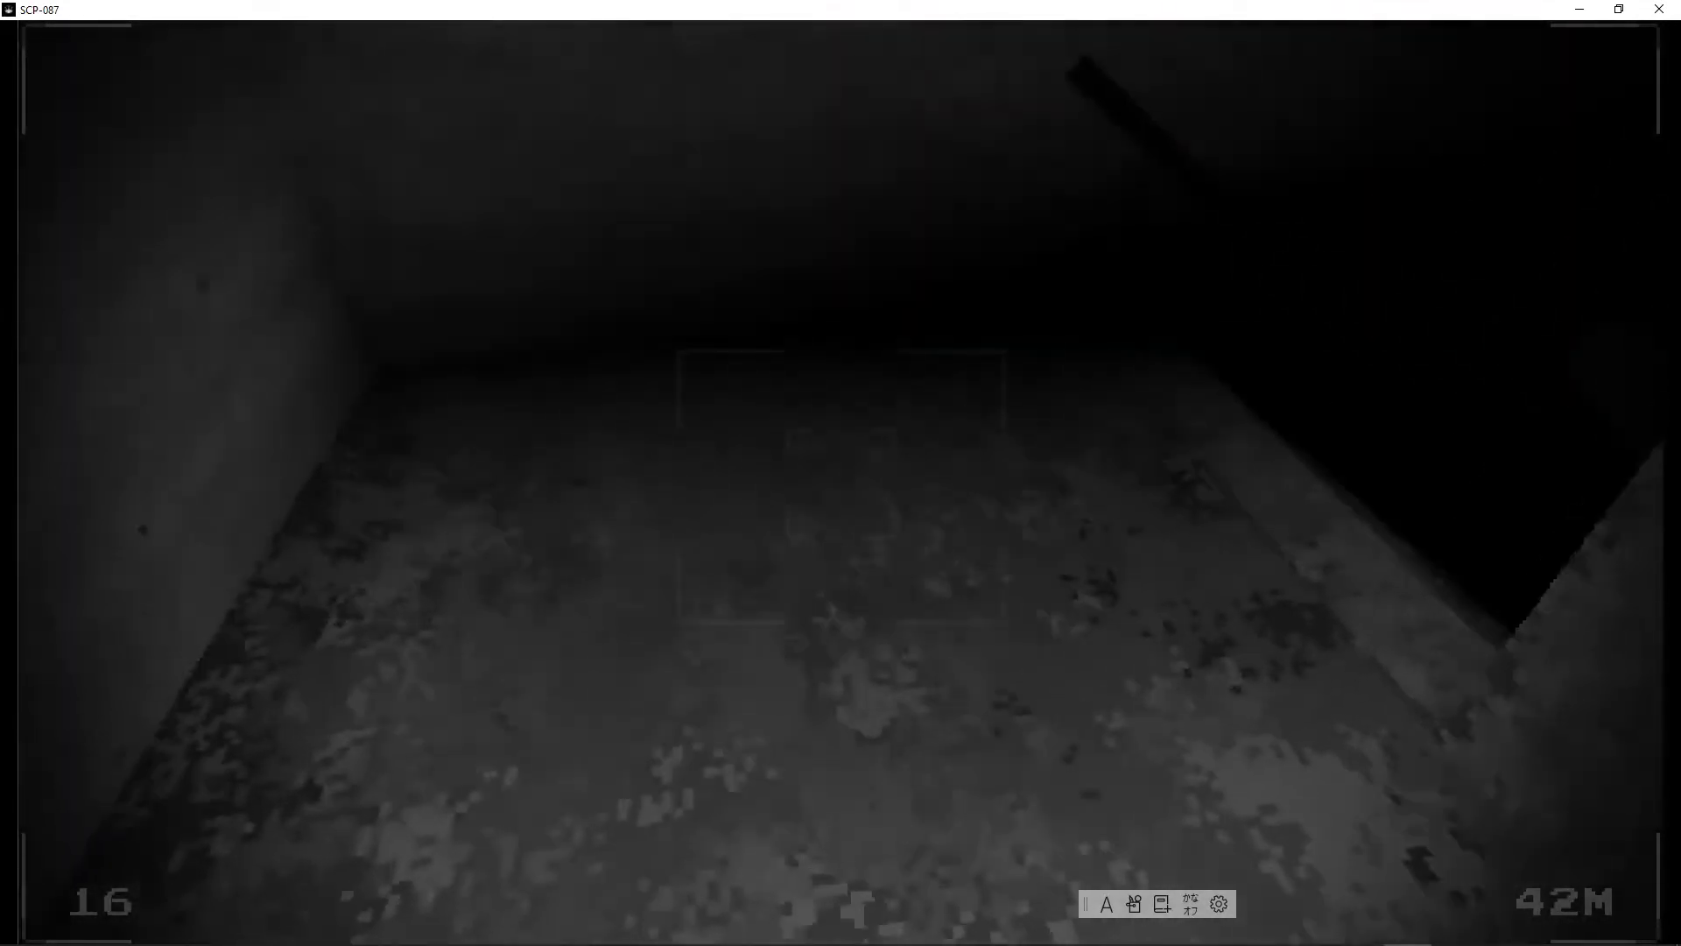
pyautogui.press('w')
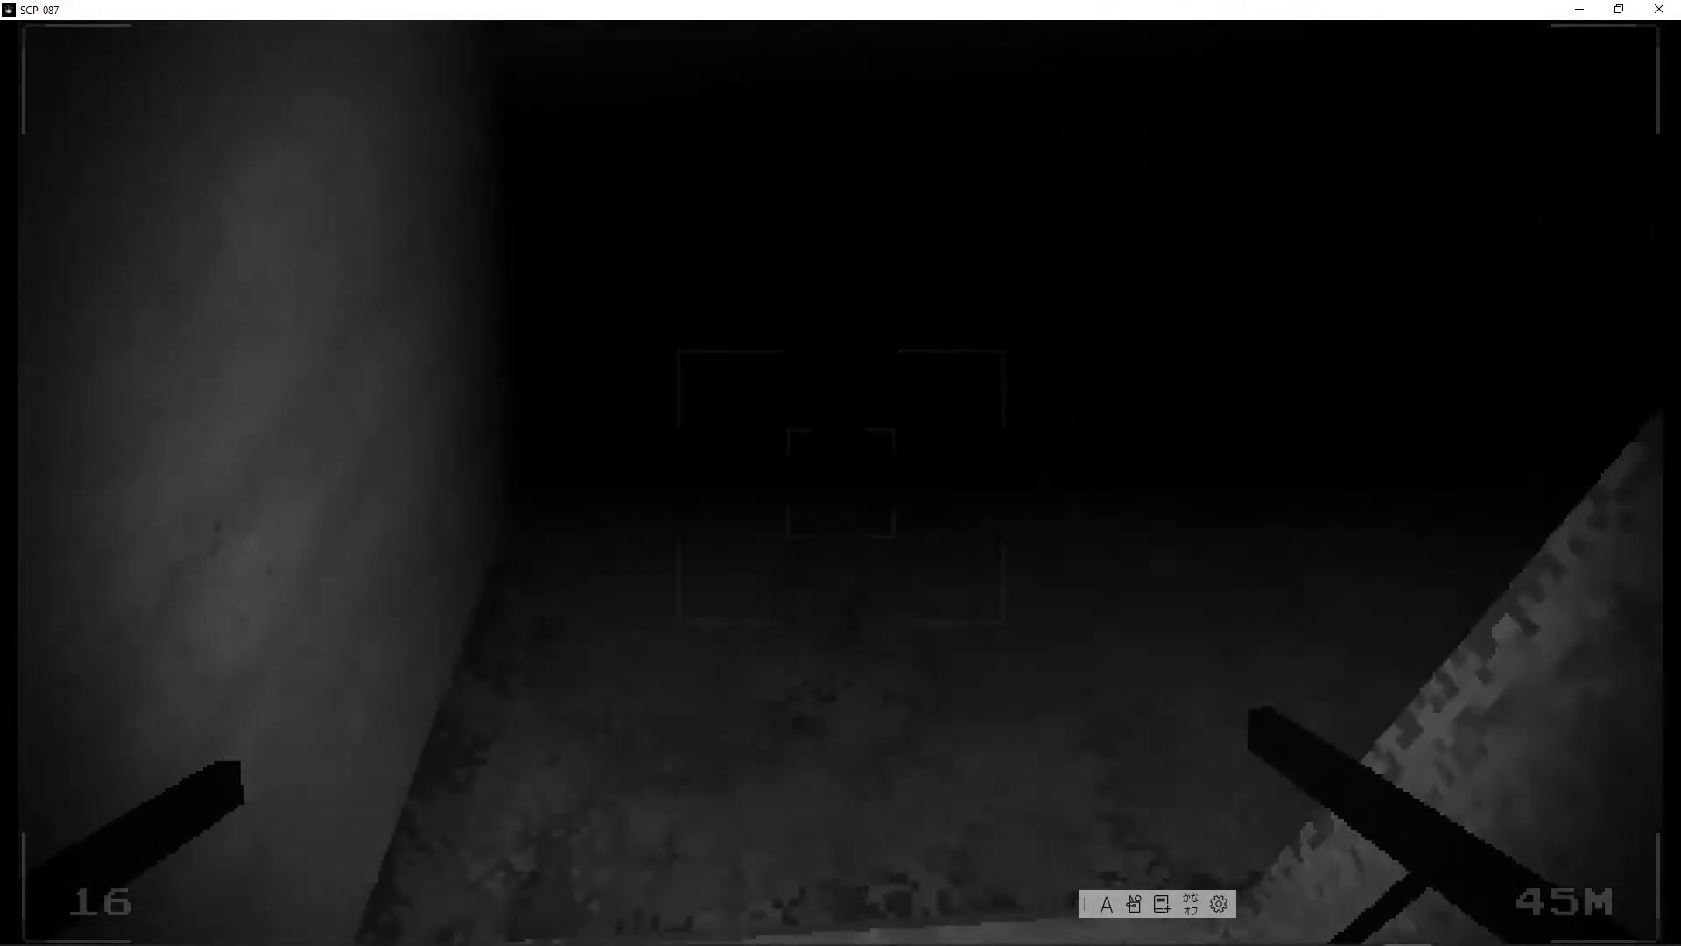
pyautogui.press('w')
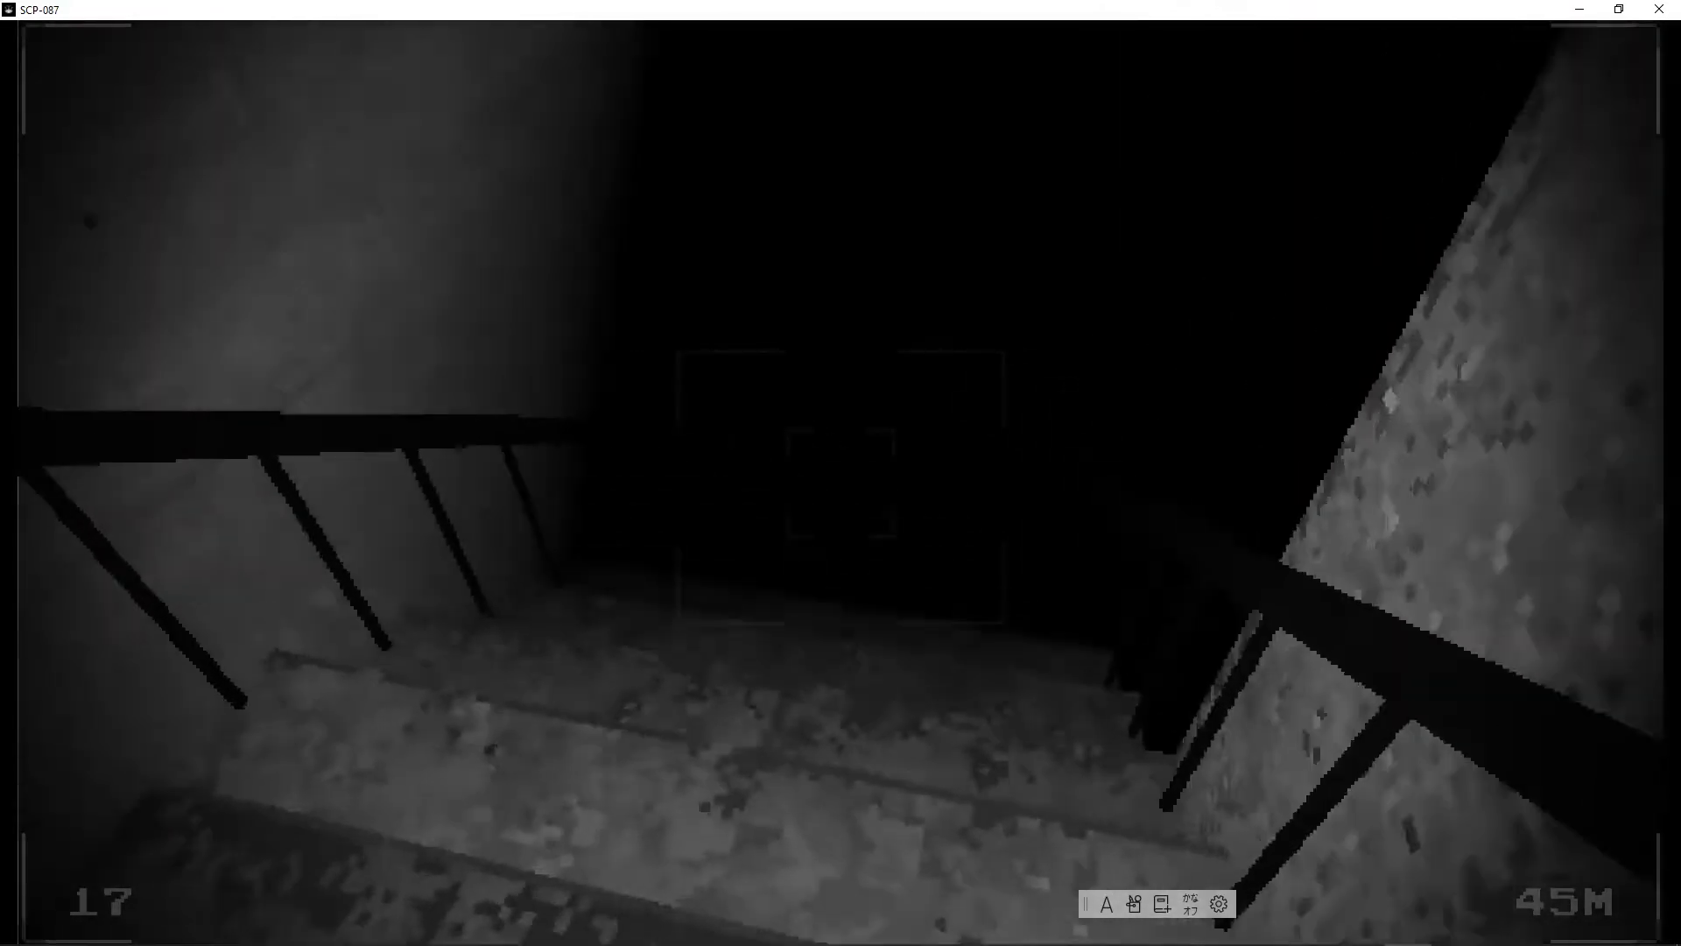
pyautogui.press('w')
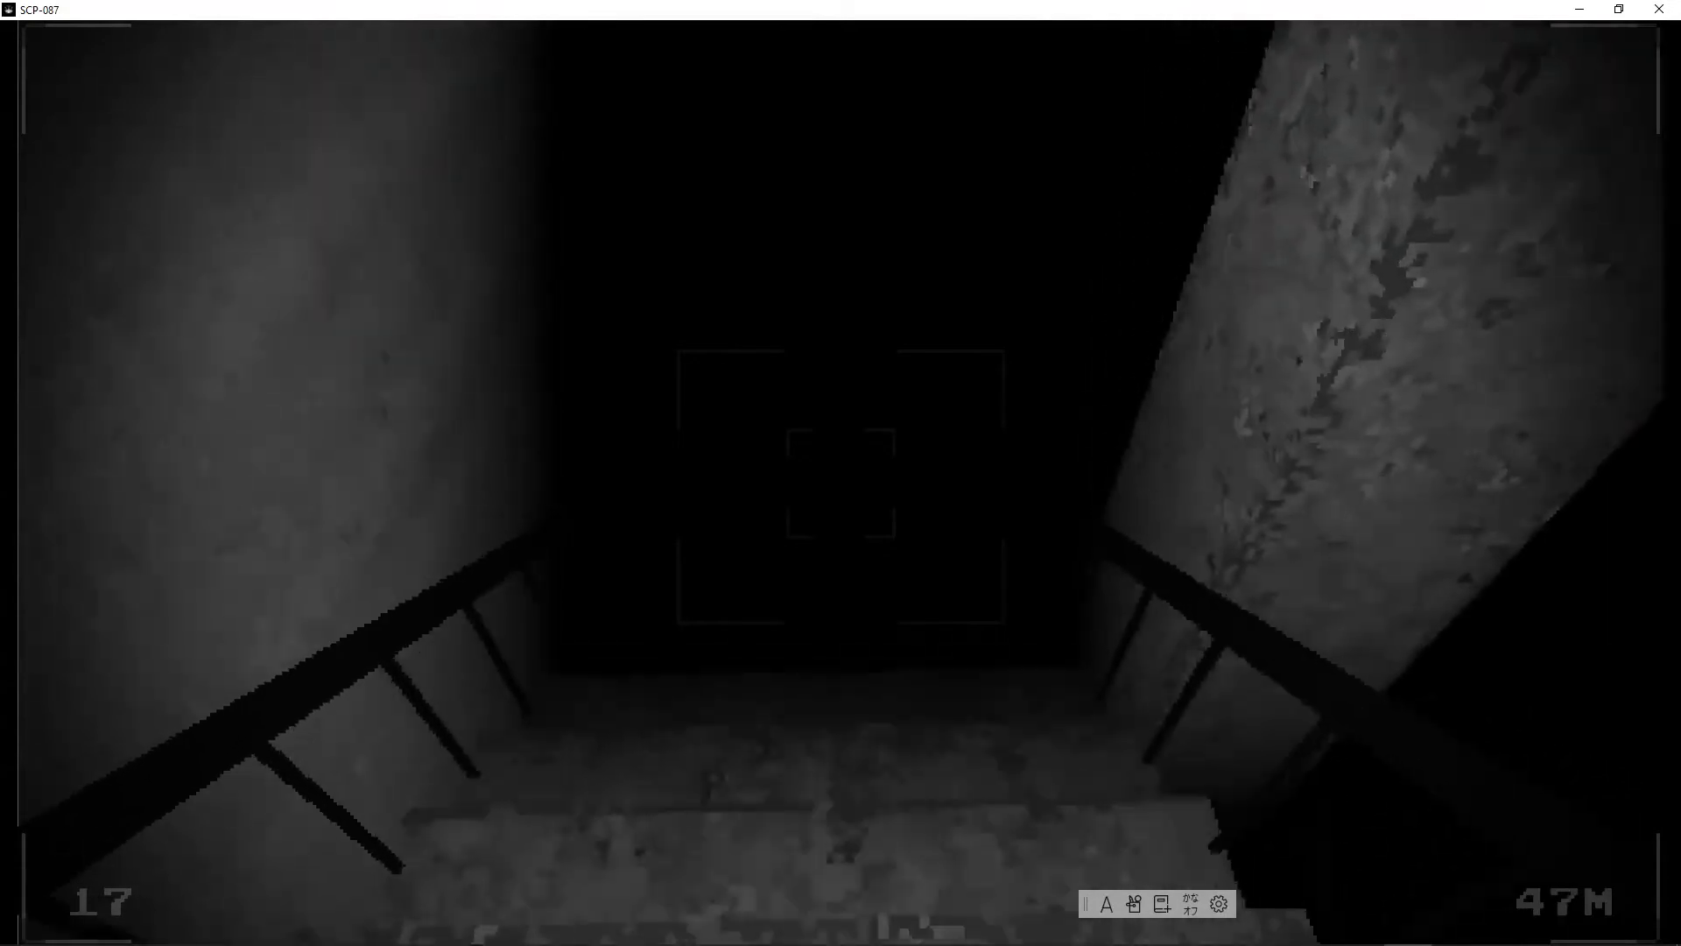
pyautogui.press('w')
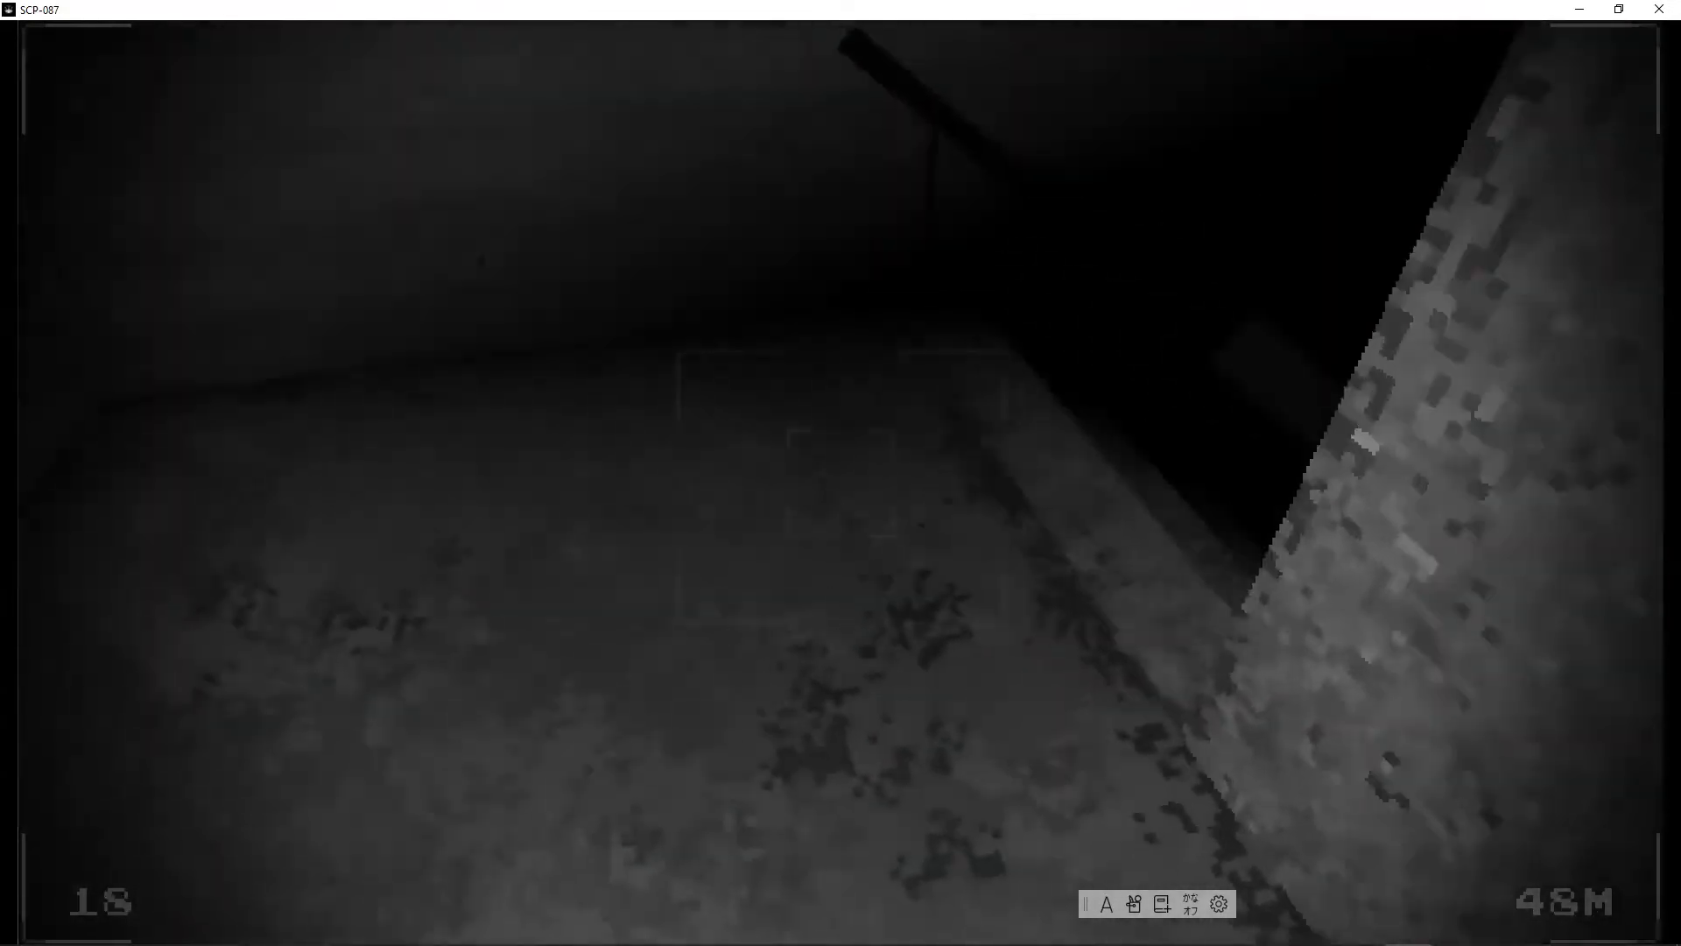
pyautogui.press('w')
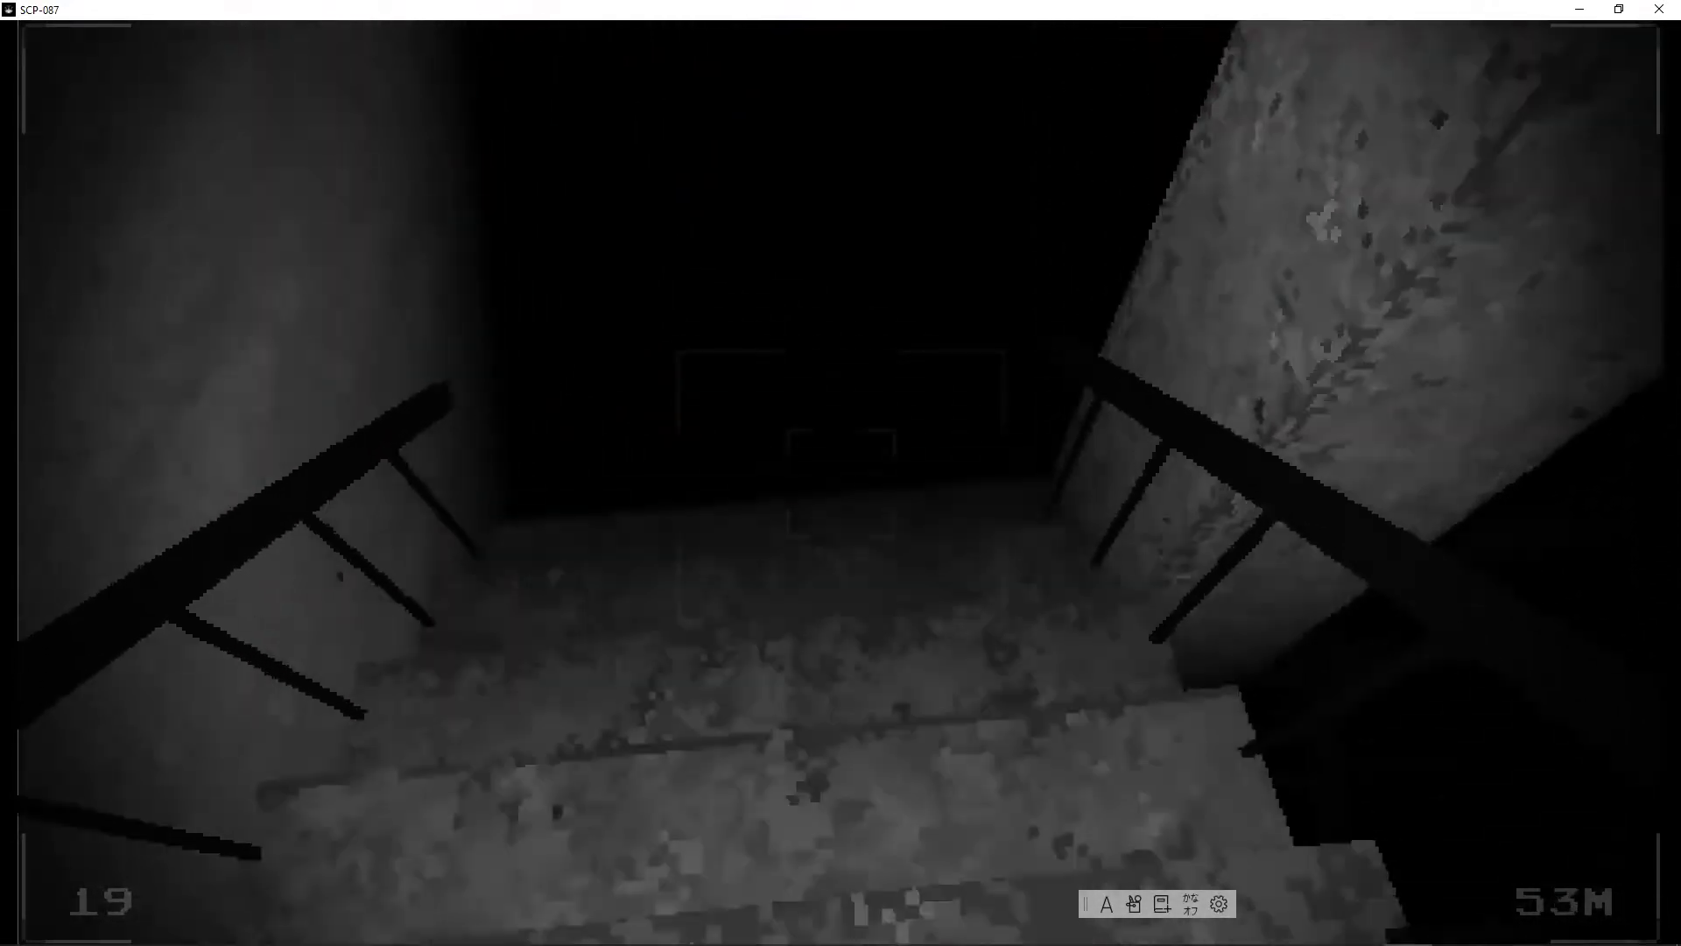
pyautogui.press('w')
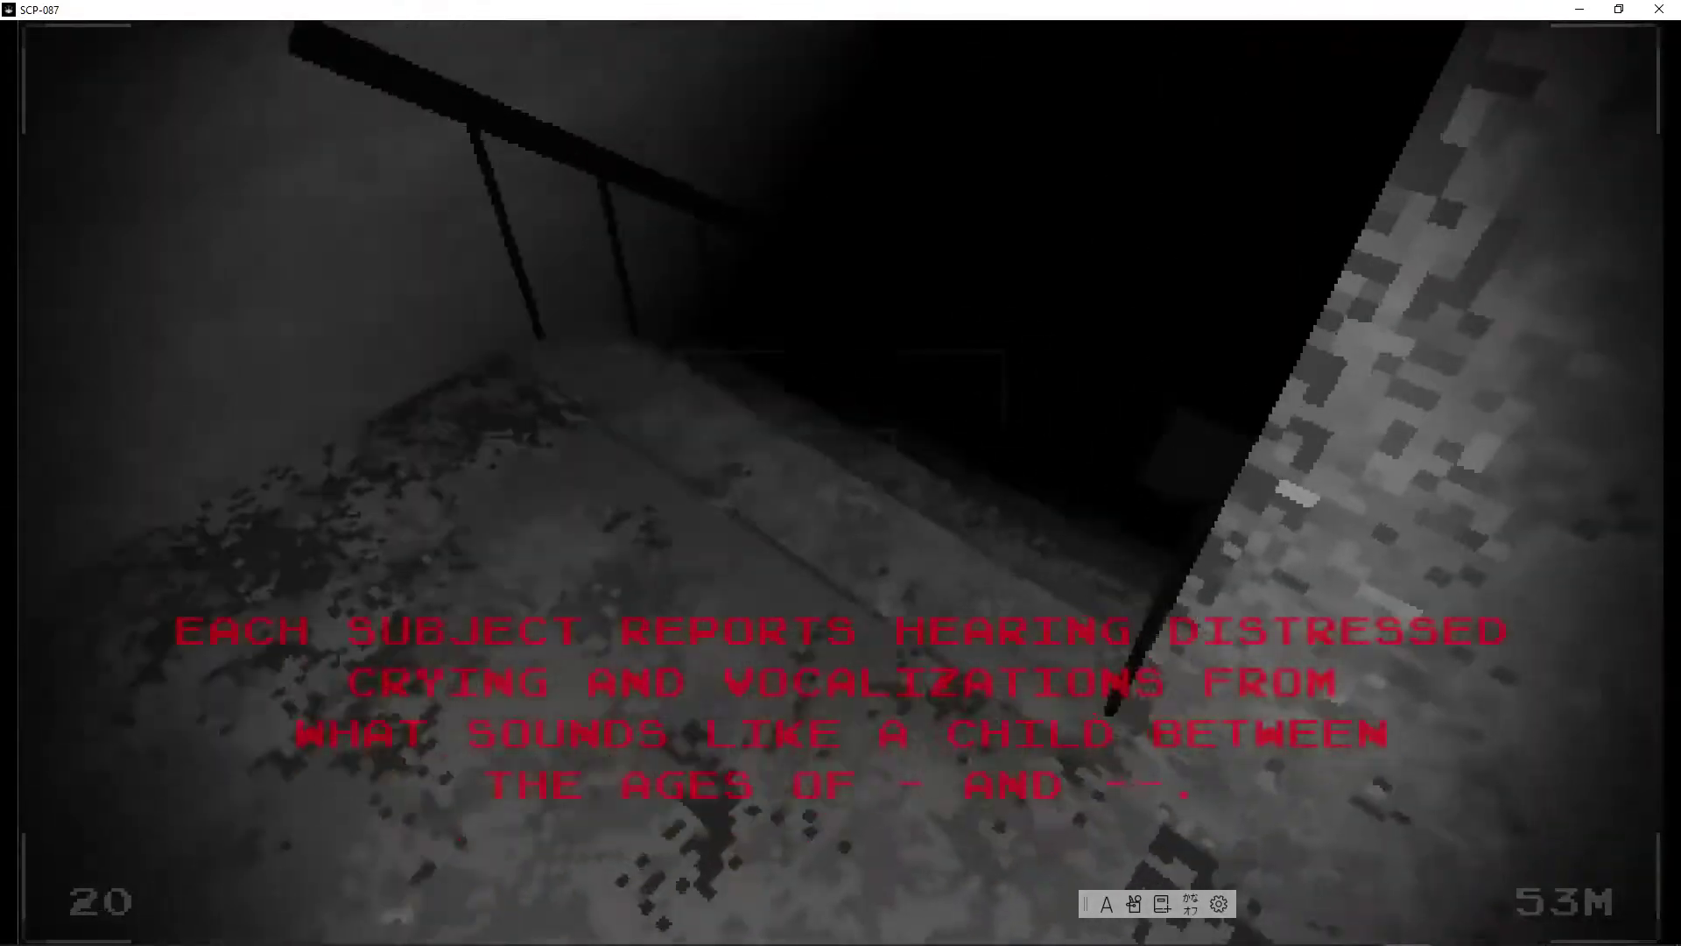
# Step: Walk down past landings 21 and 22 to floor 23, about 62 metres
pyautogui.press('w')
pyautogui.press('w')
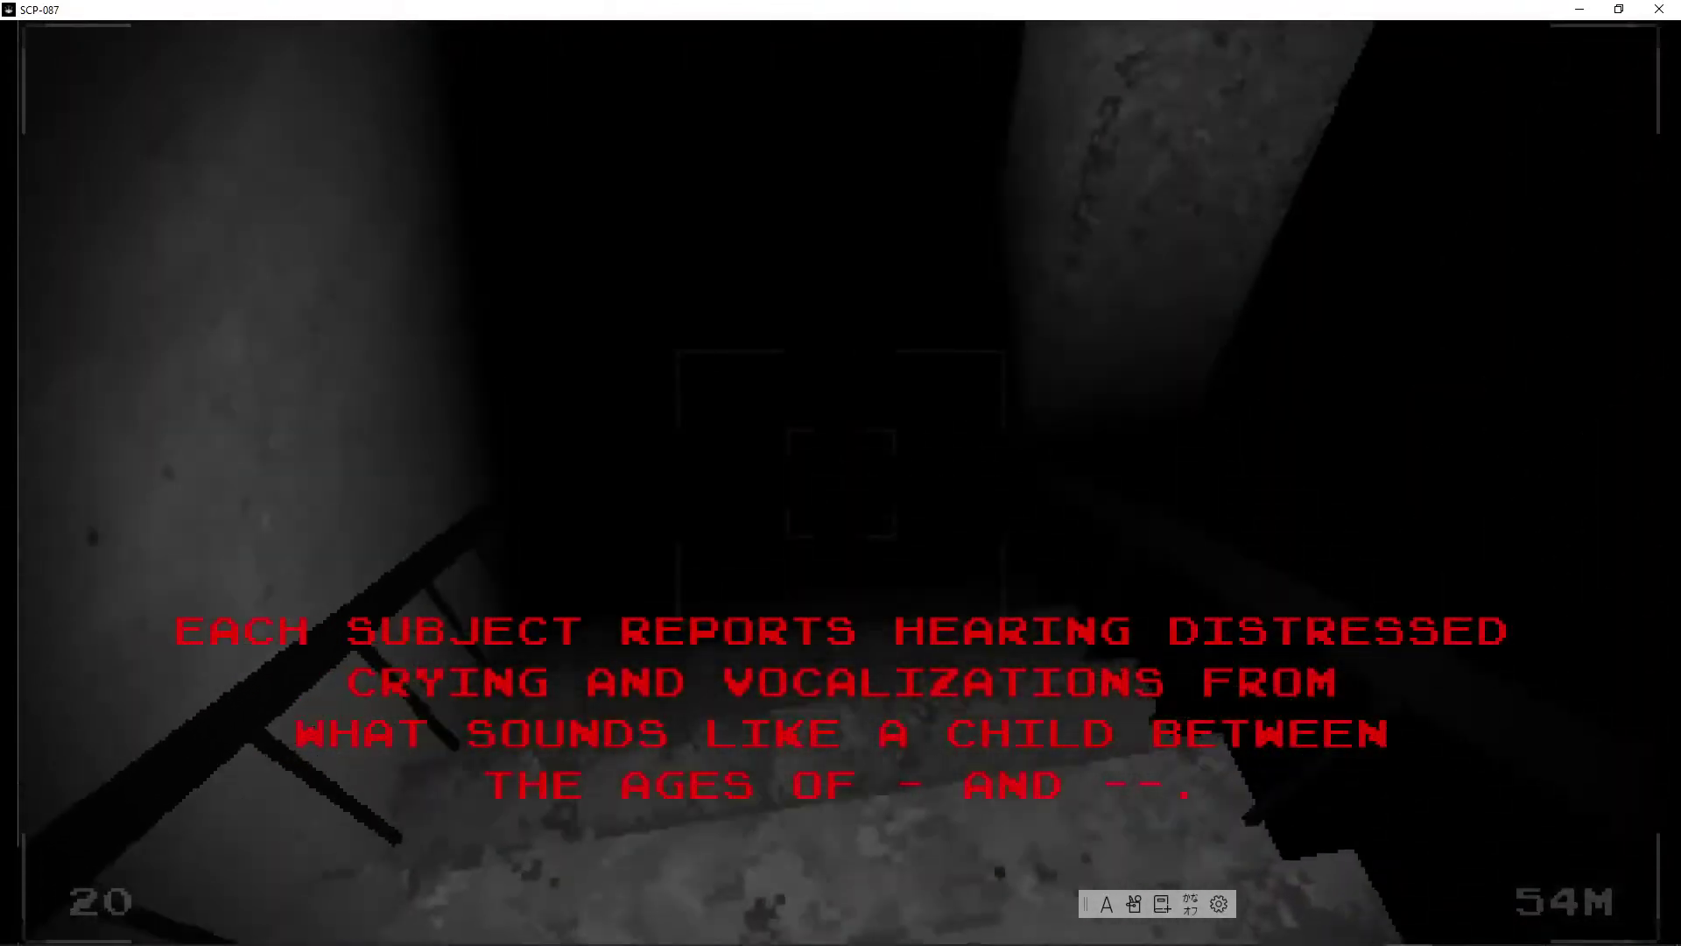
pyautogui.press('w')
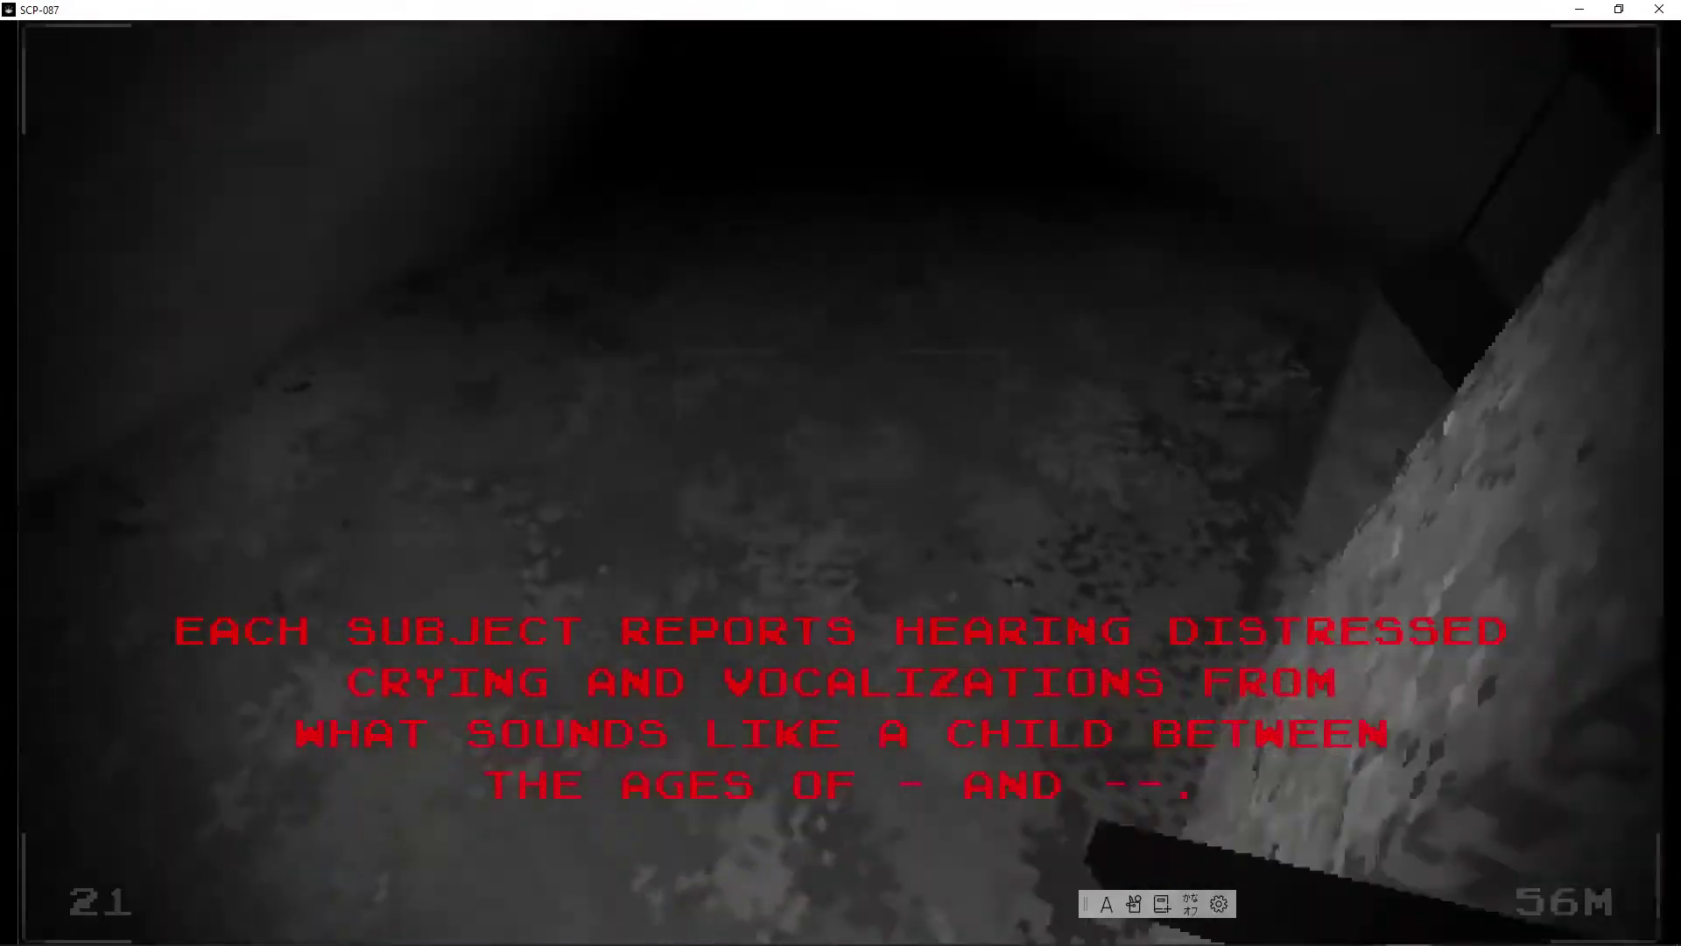
pyautogui.press('w')
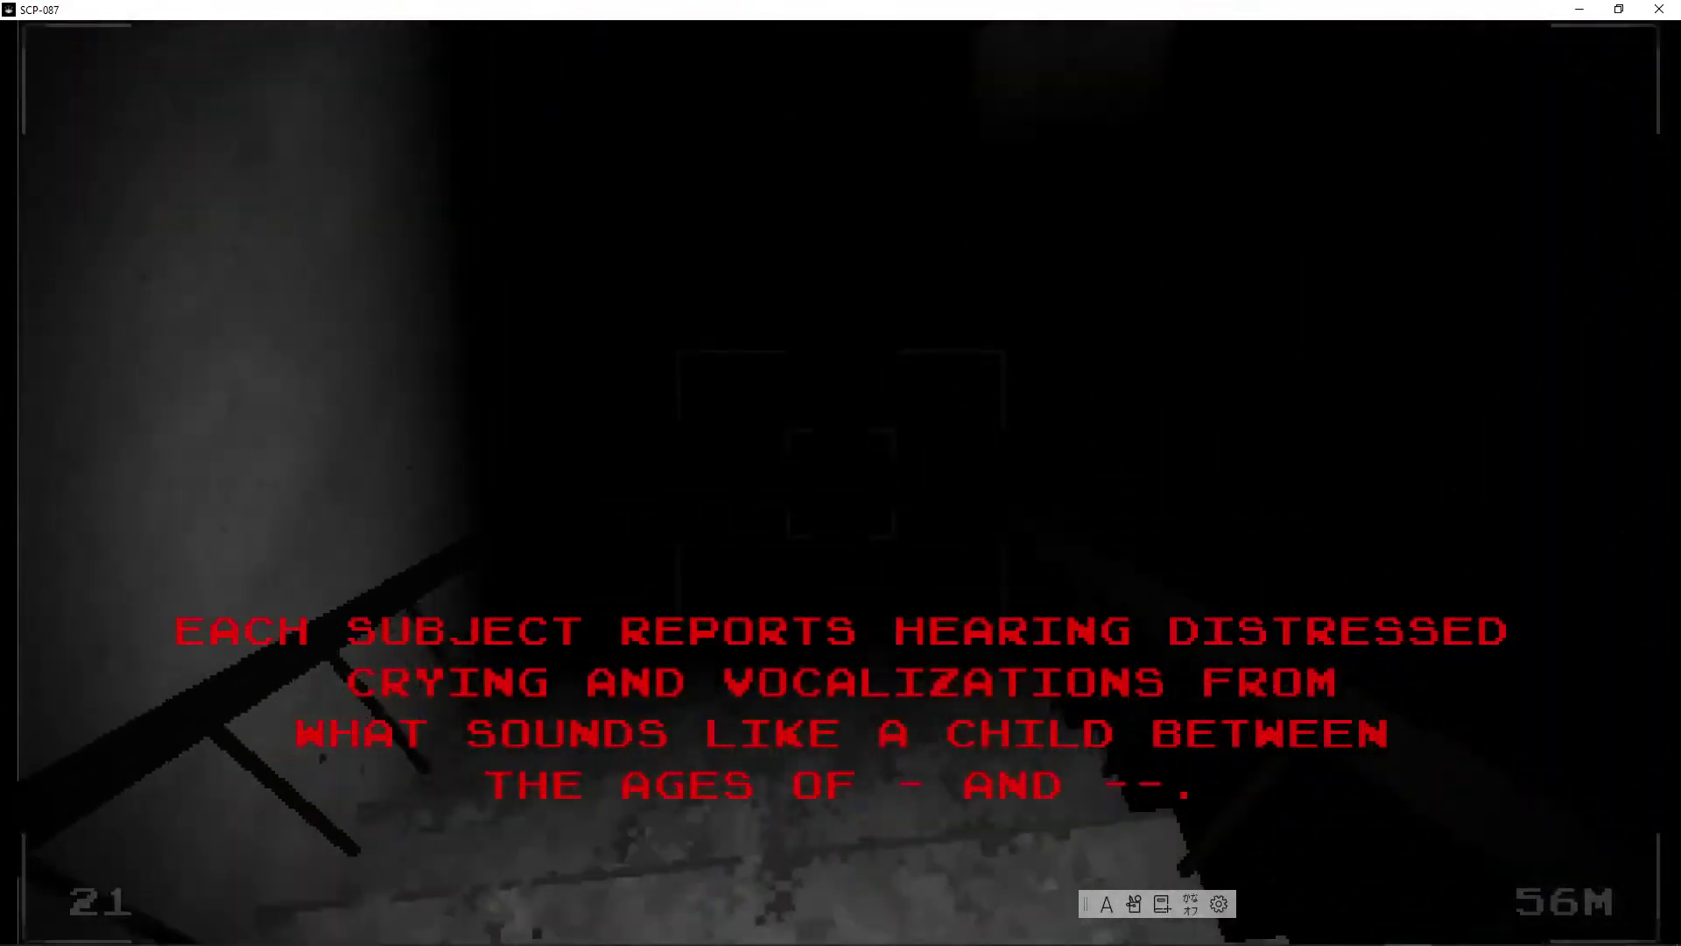
pyautogui.press('w')
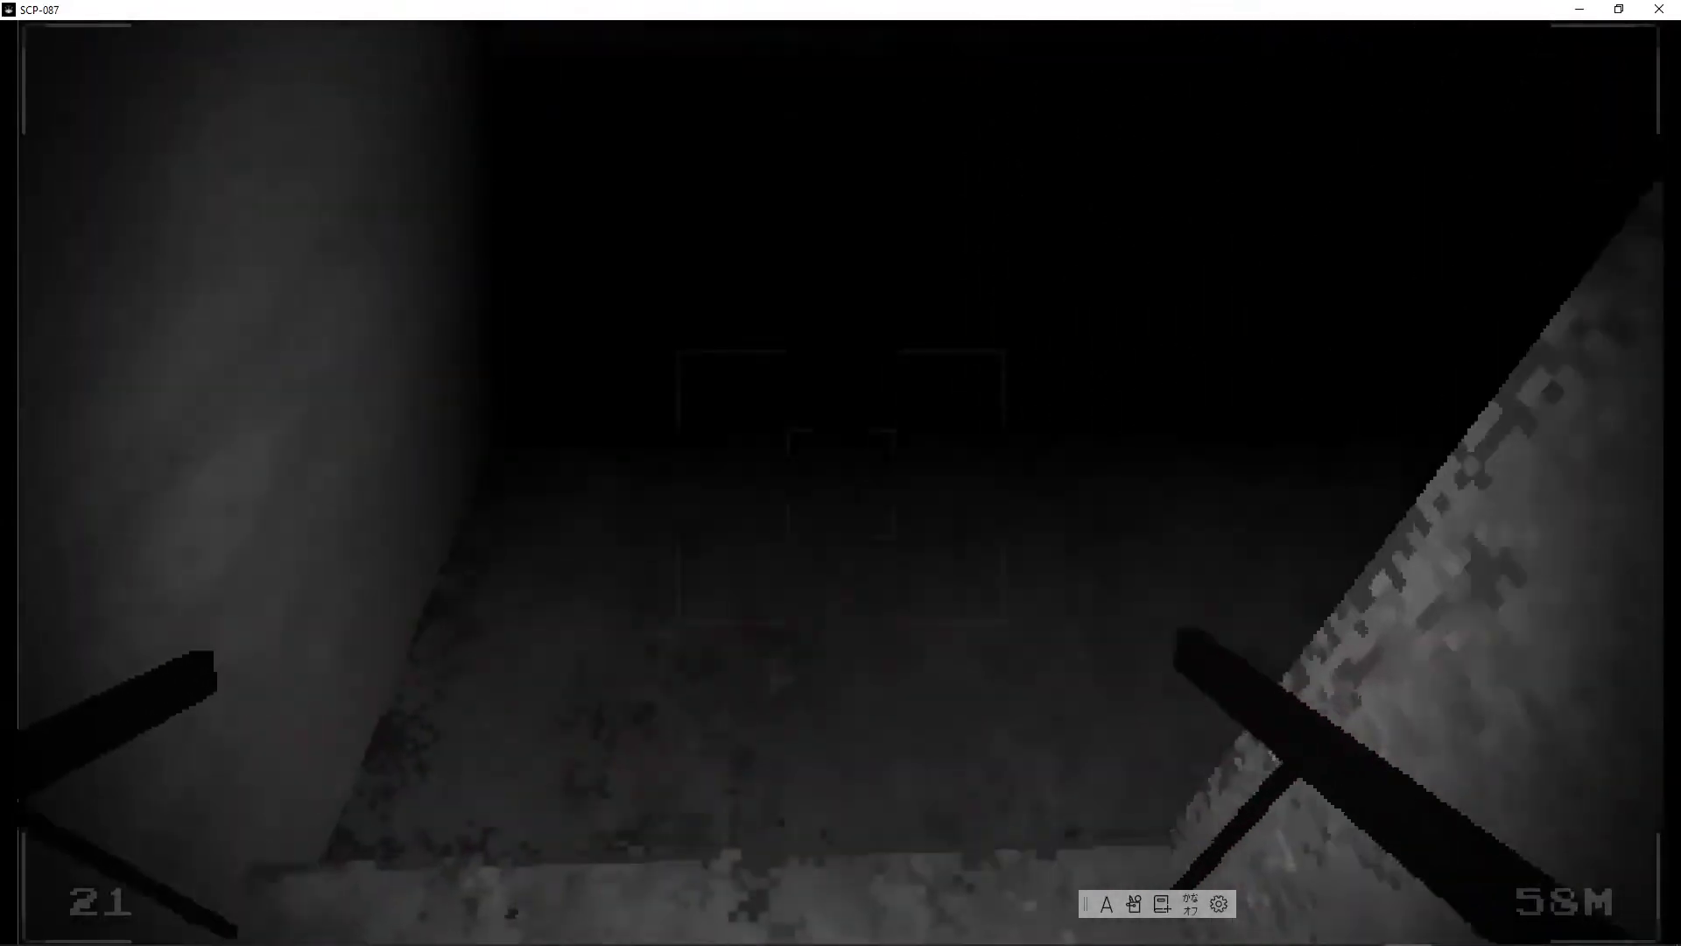
pyautogui.press('w')
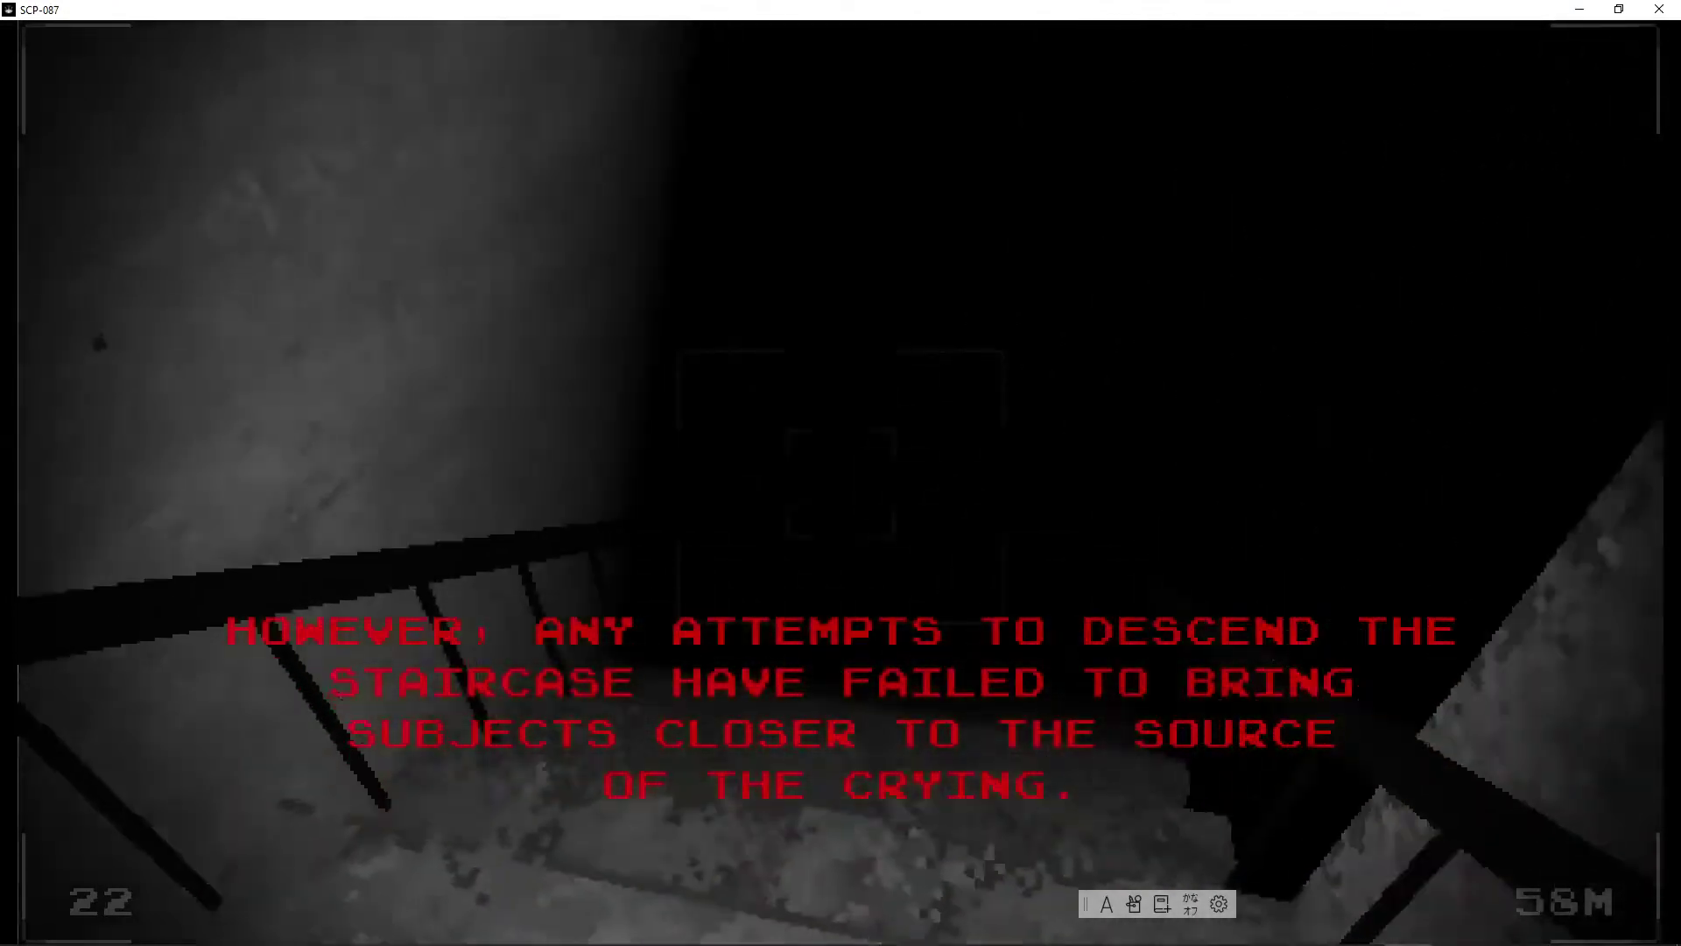
pyautogui.press('w')
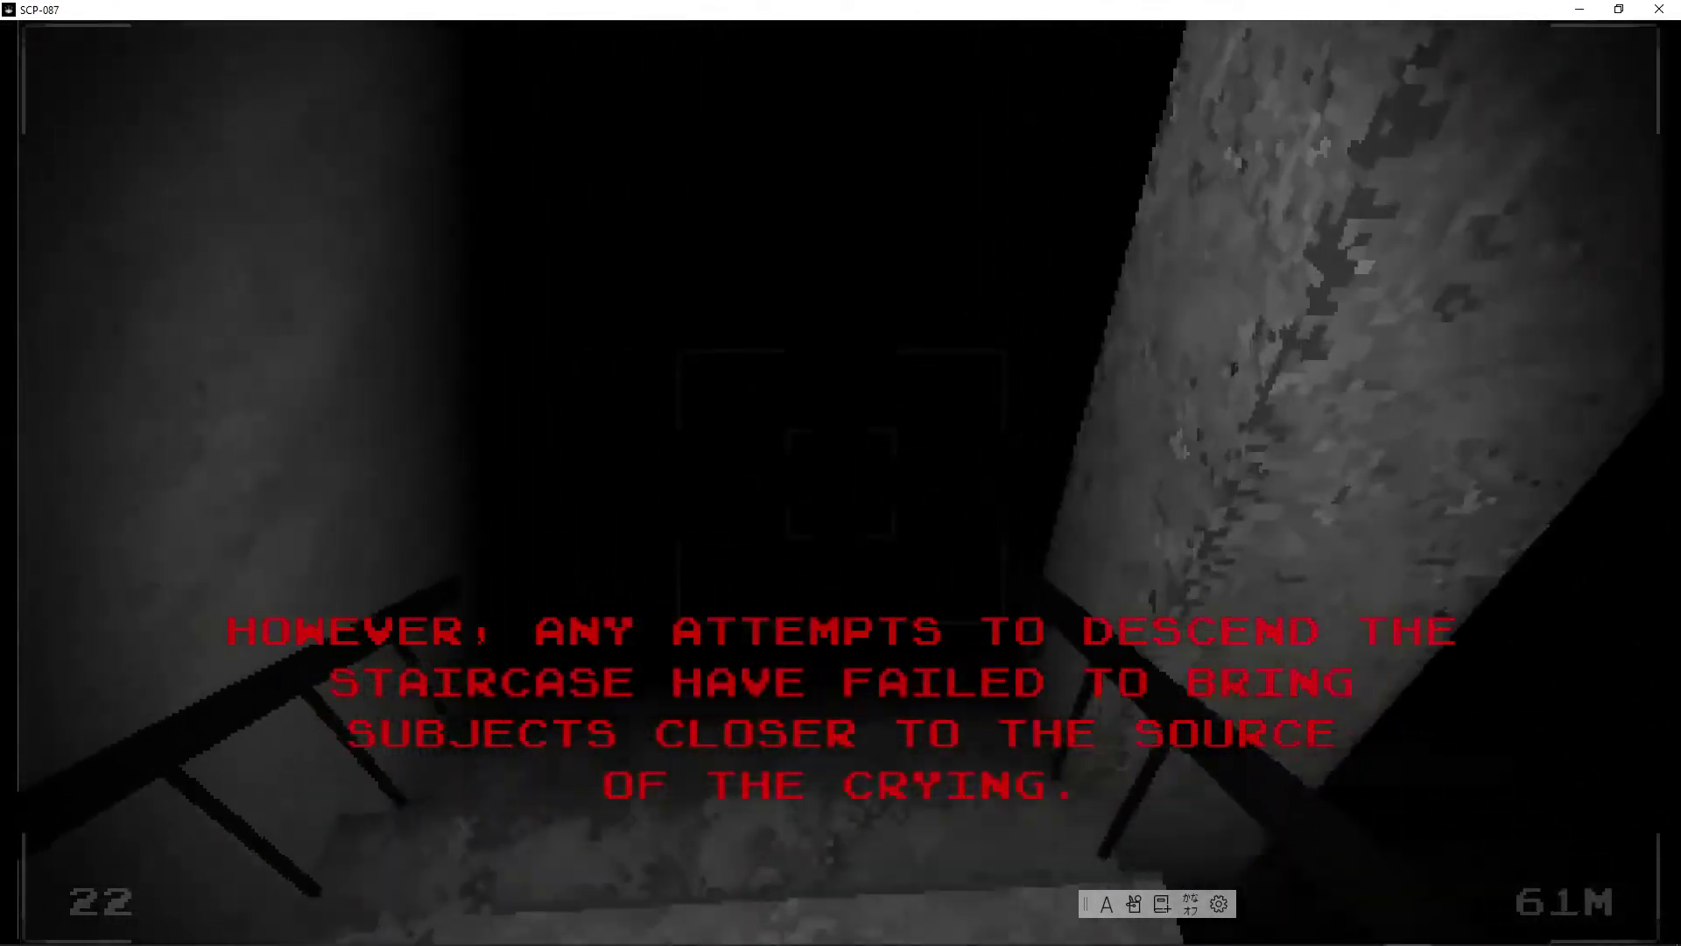
pyautogui.press('w')
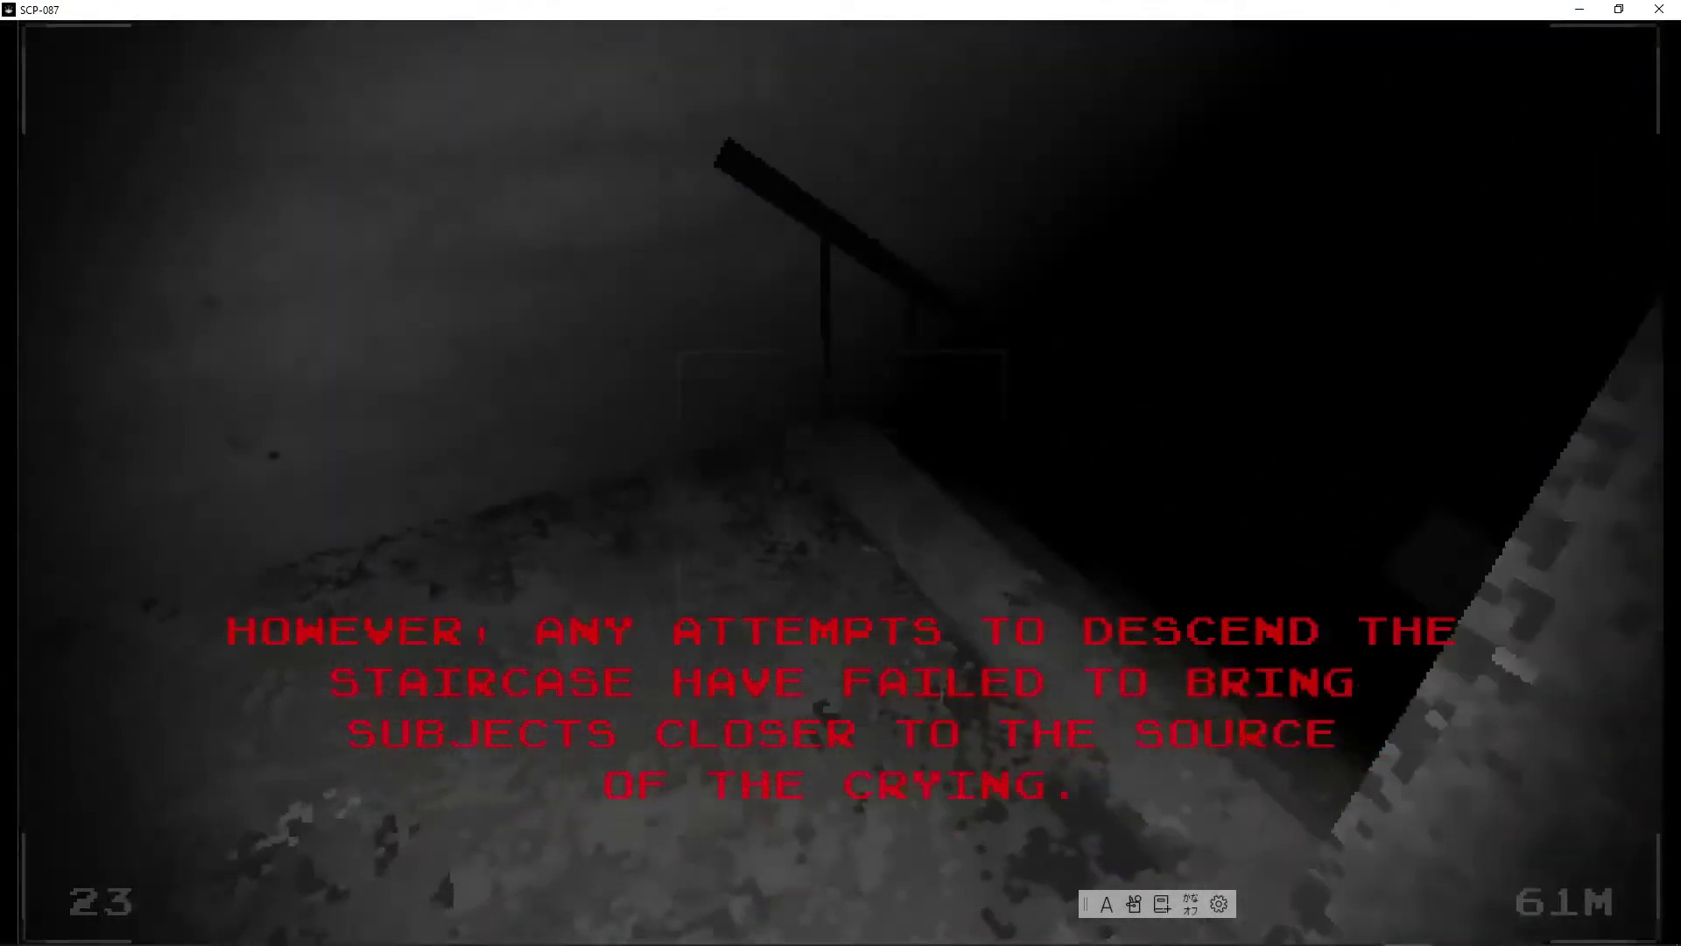
pyautogui.press('w')
pyautogui.press('w')
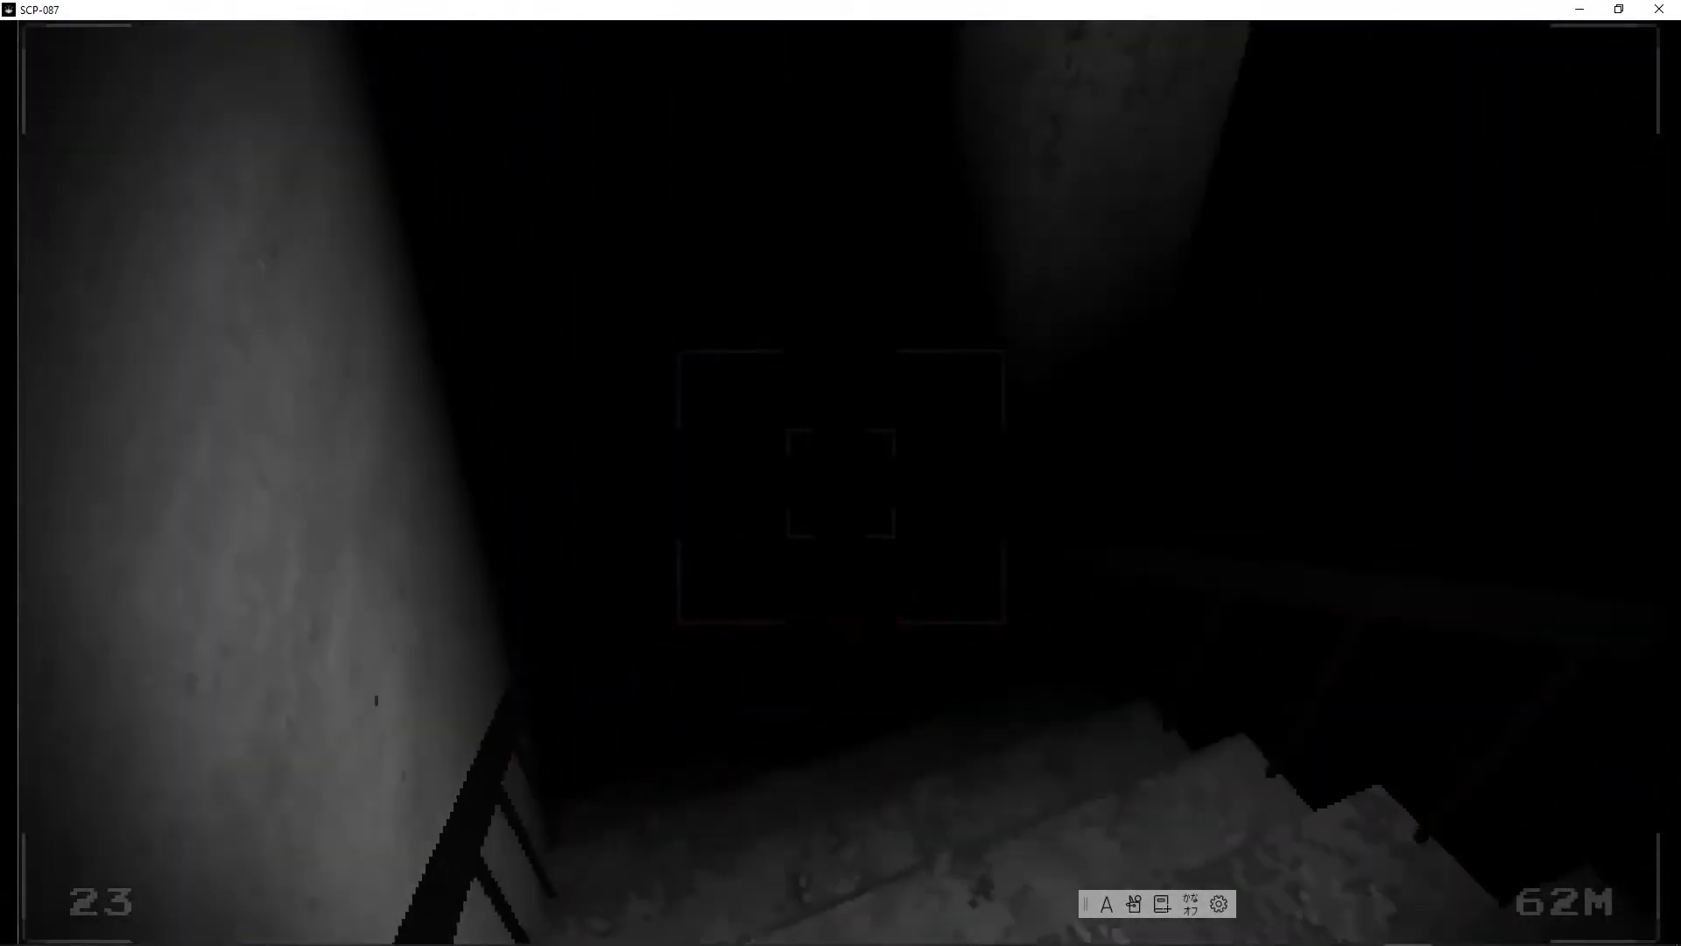
# Step: Descend further flights until the crying source is reported about six flights down
pyautogui.press('w')
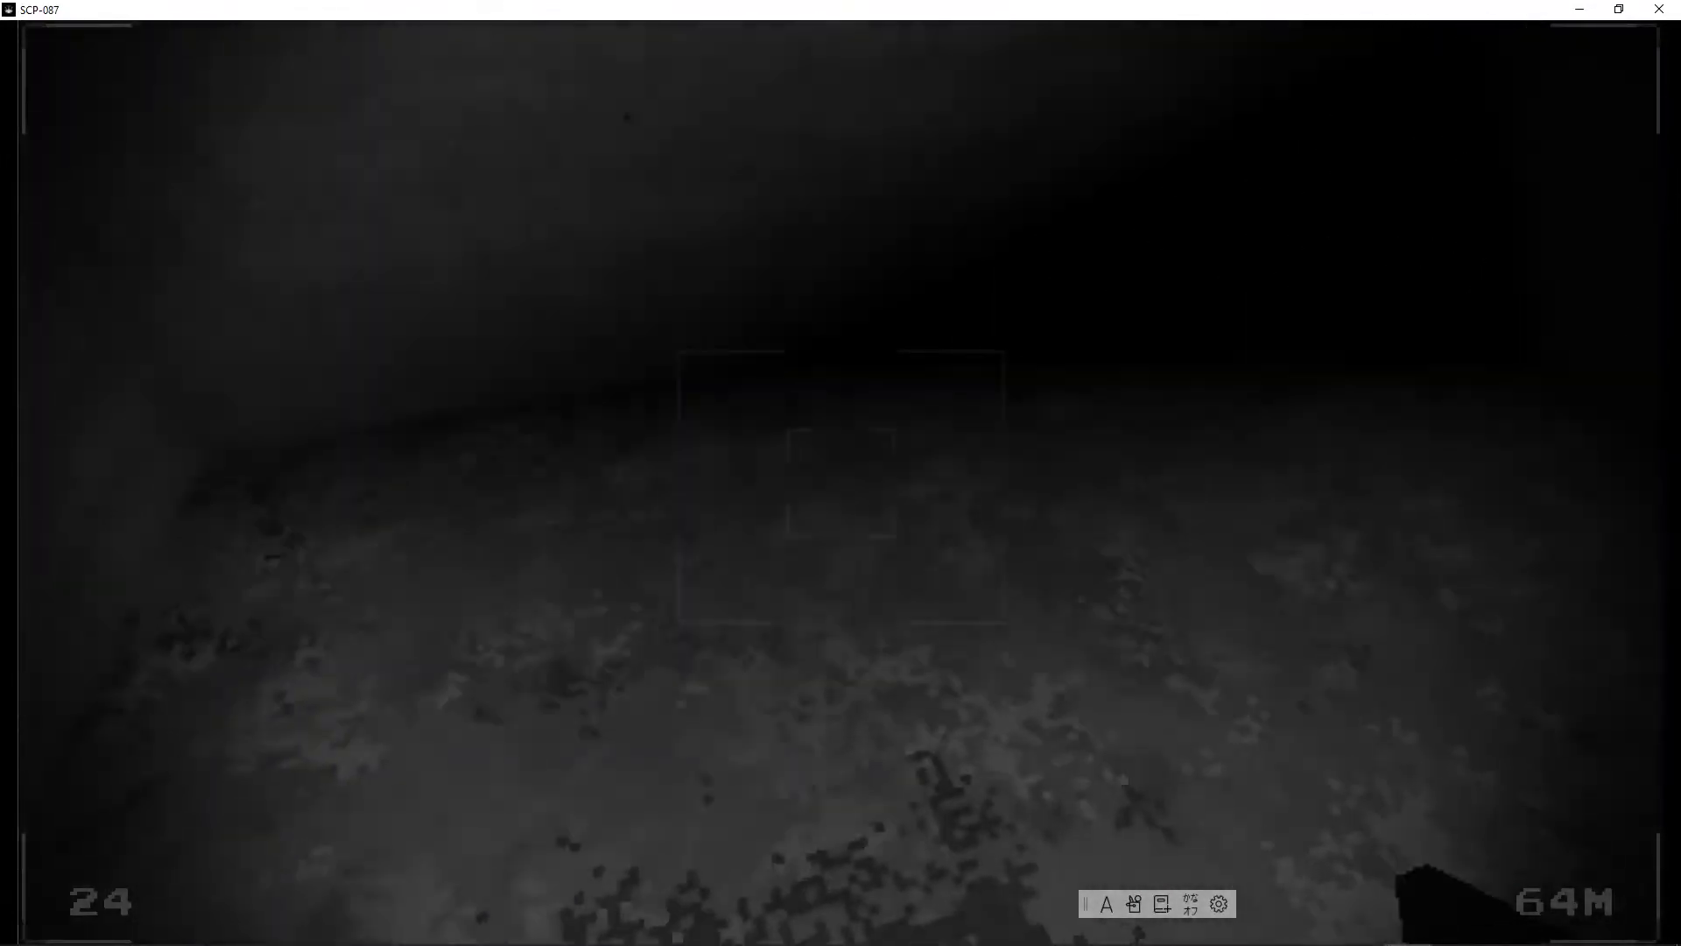
pyautogui.press('w')
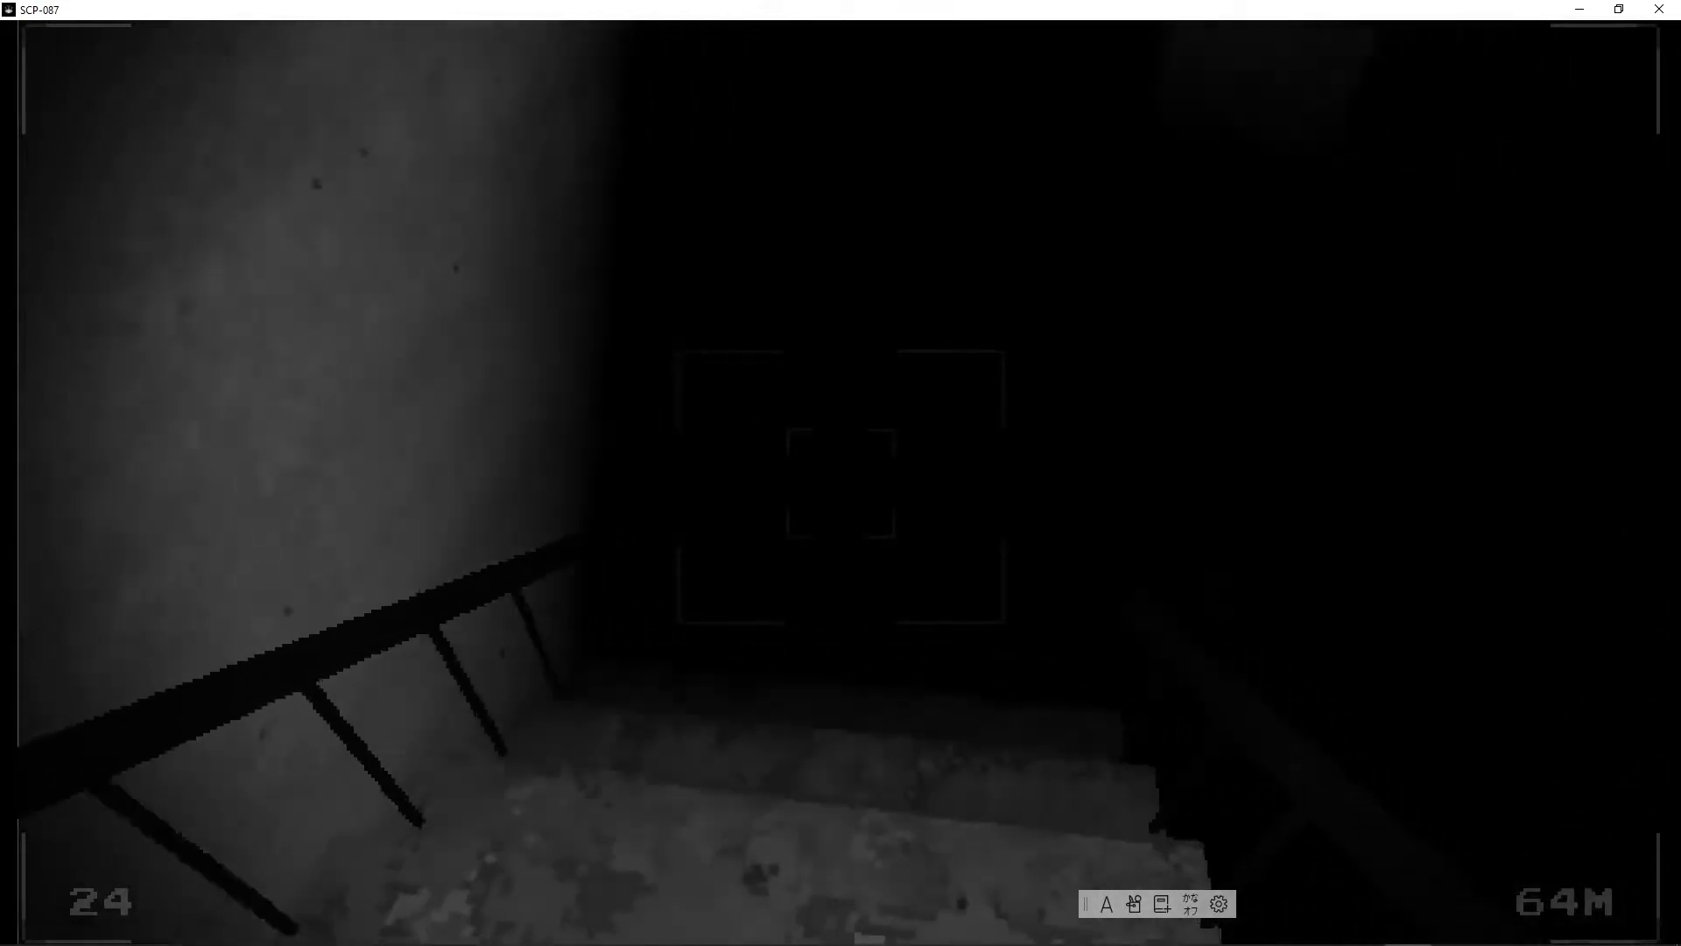
pyautogui.press('w')
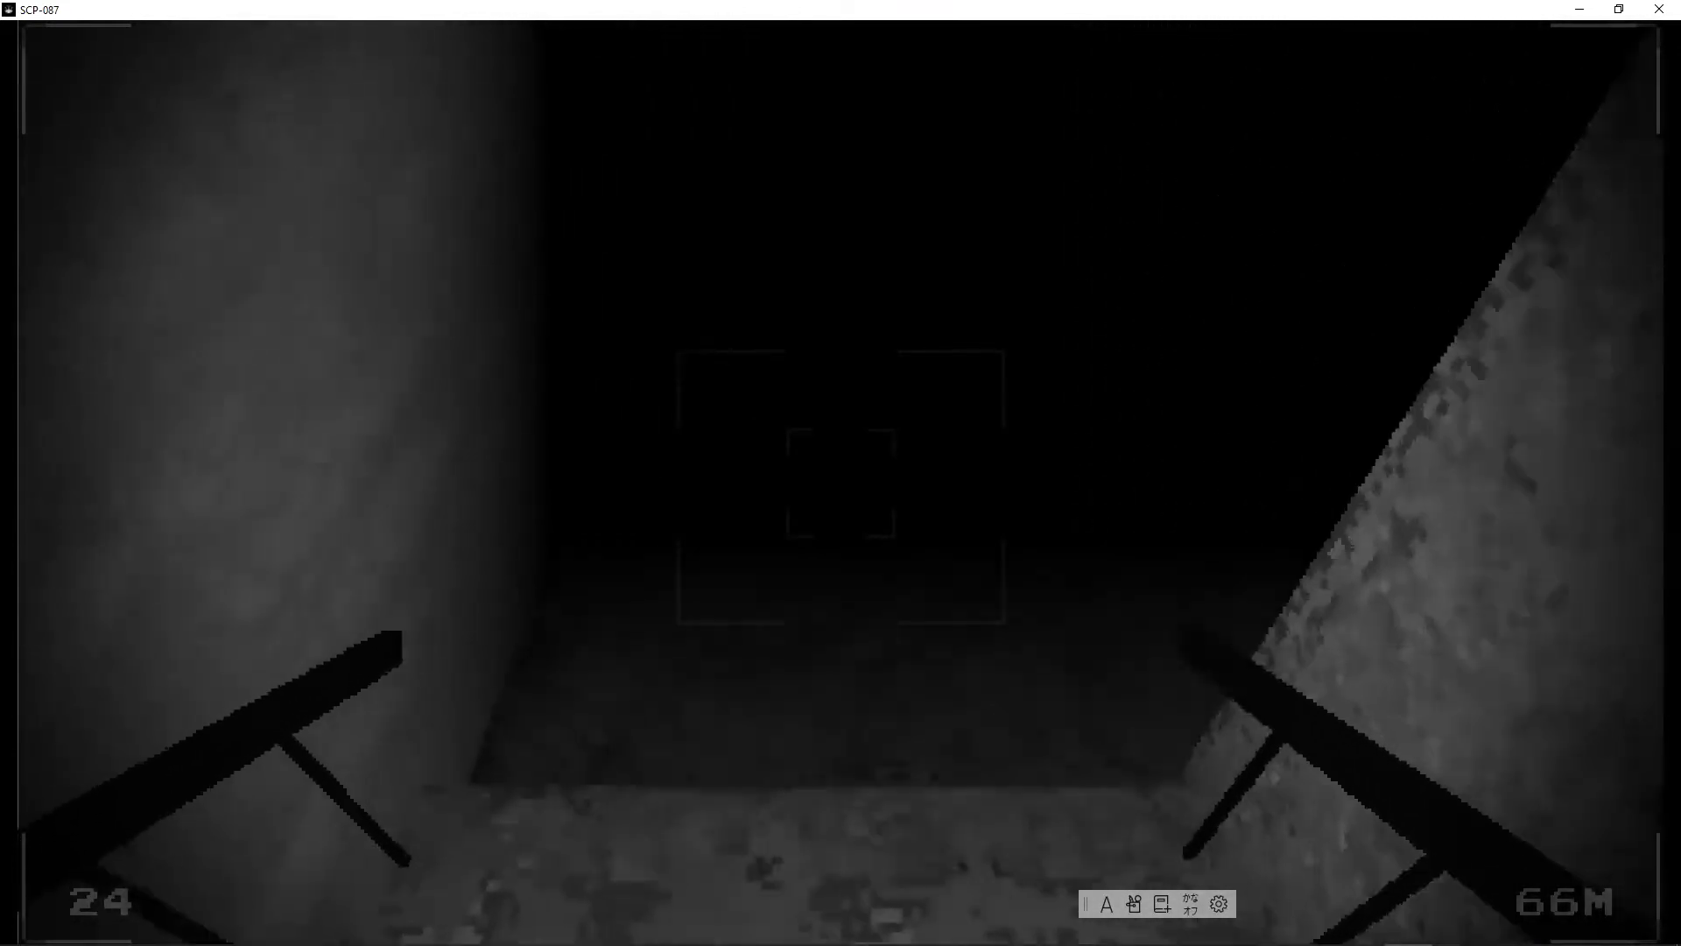
pyautogui.press('w')
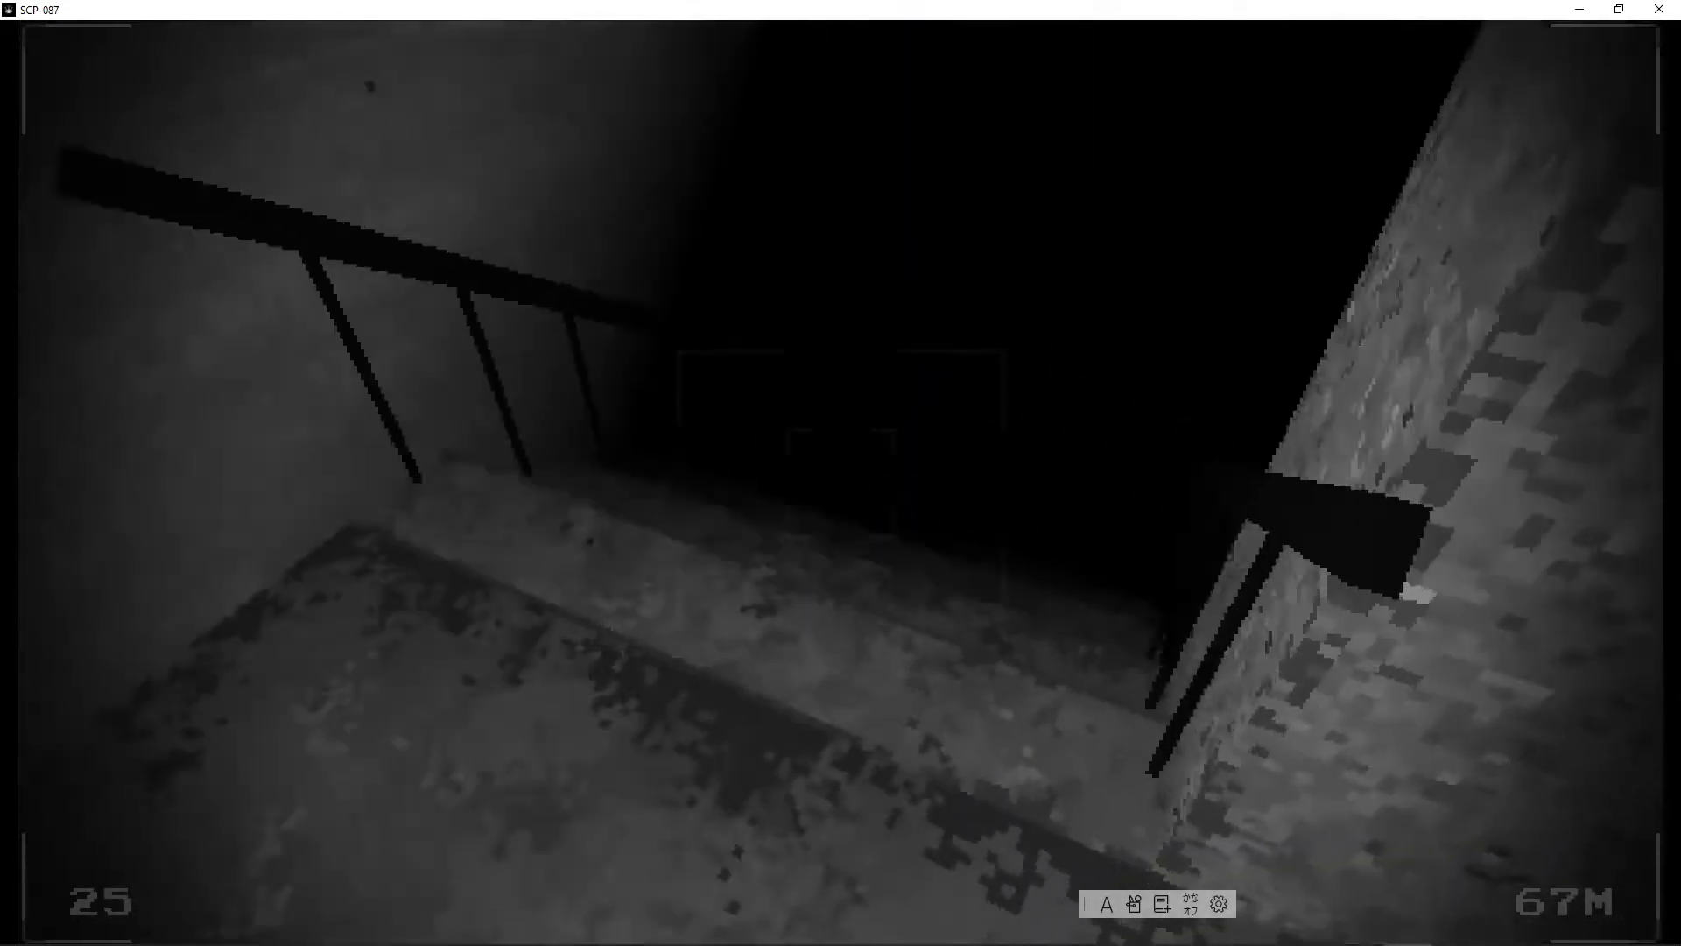
pyautogui.press('w')
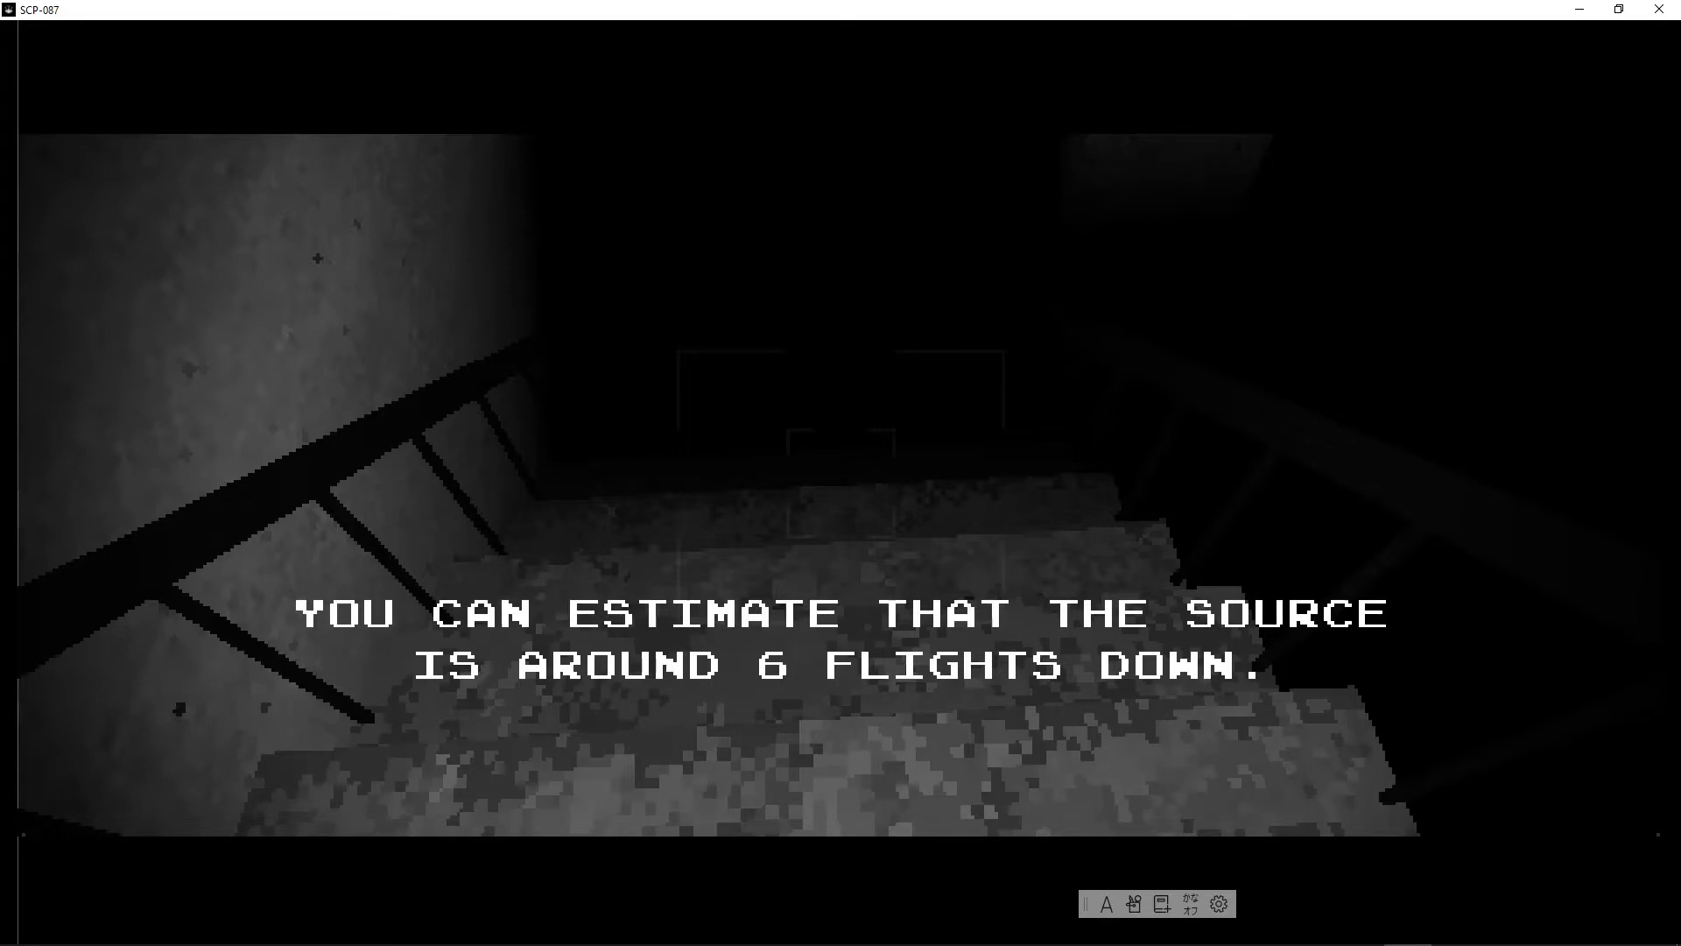
# Step: Walk down the next flights toward landing 34, about 91 metres deep
pyautogui.press('w')
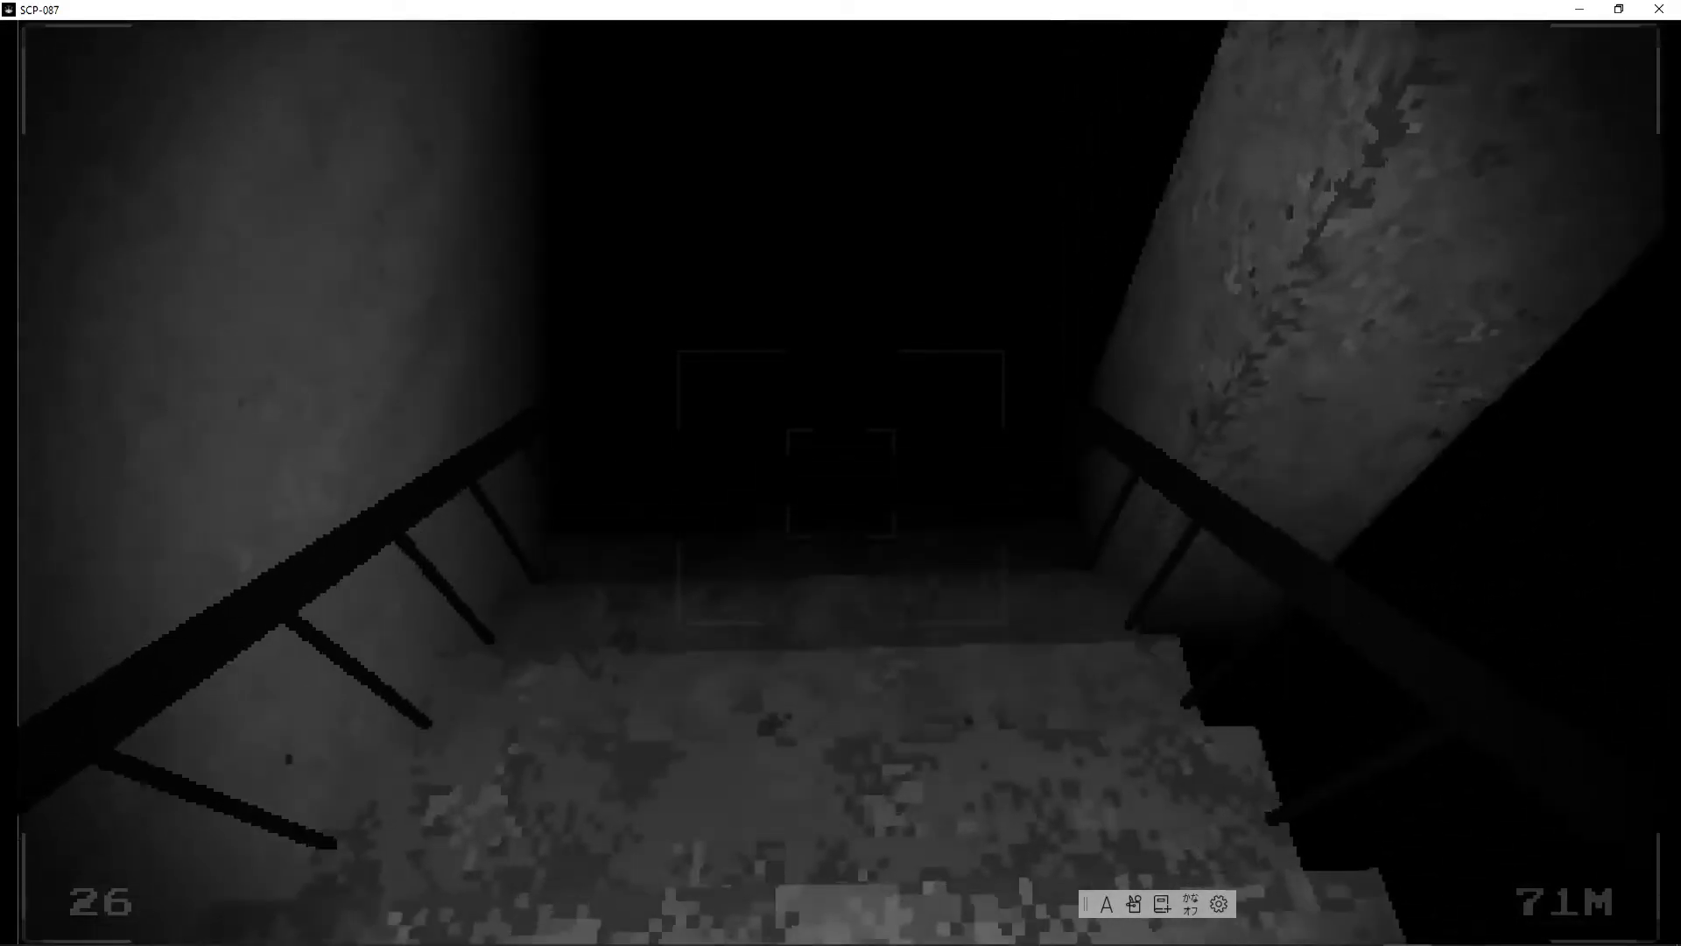
pyautogui.press('w')
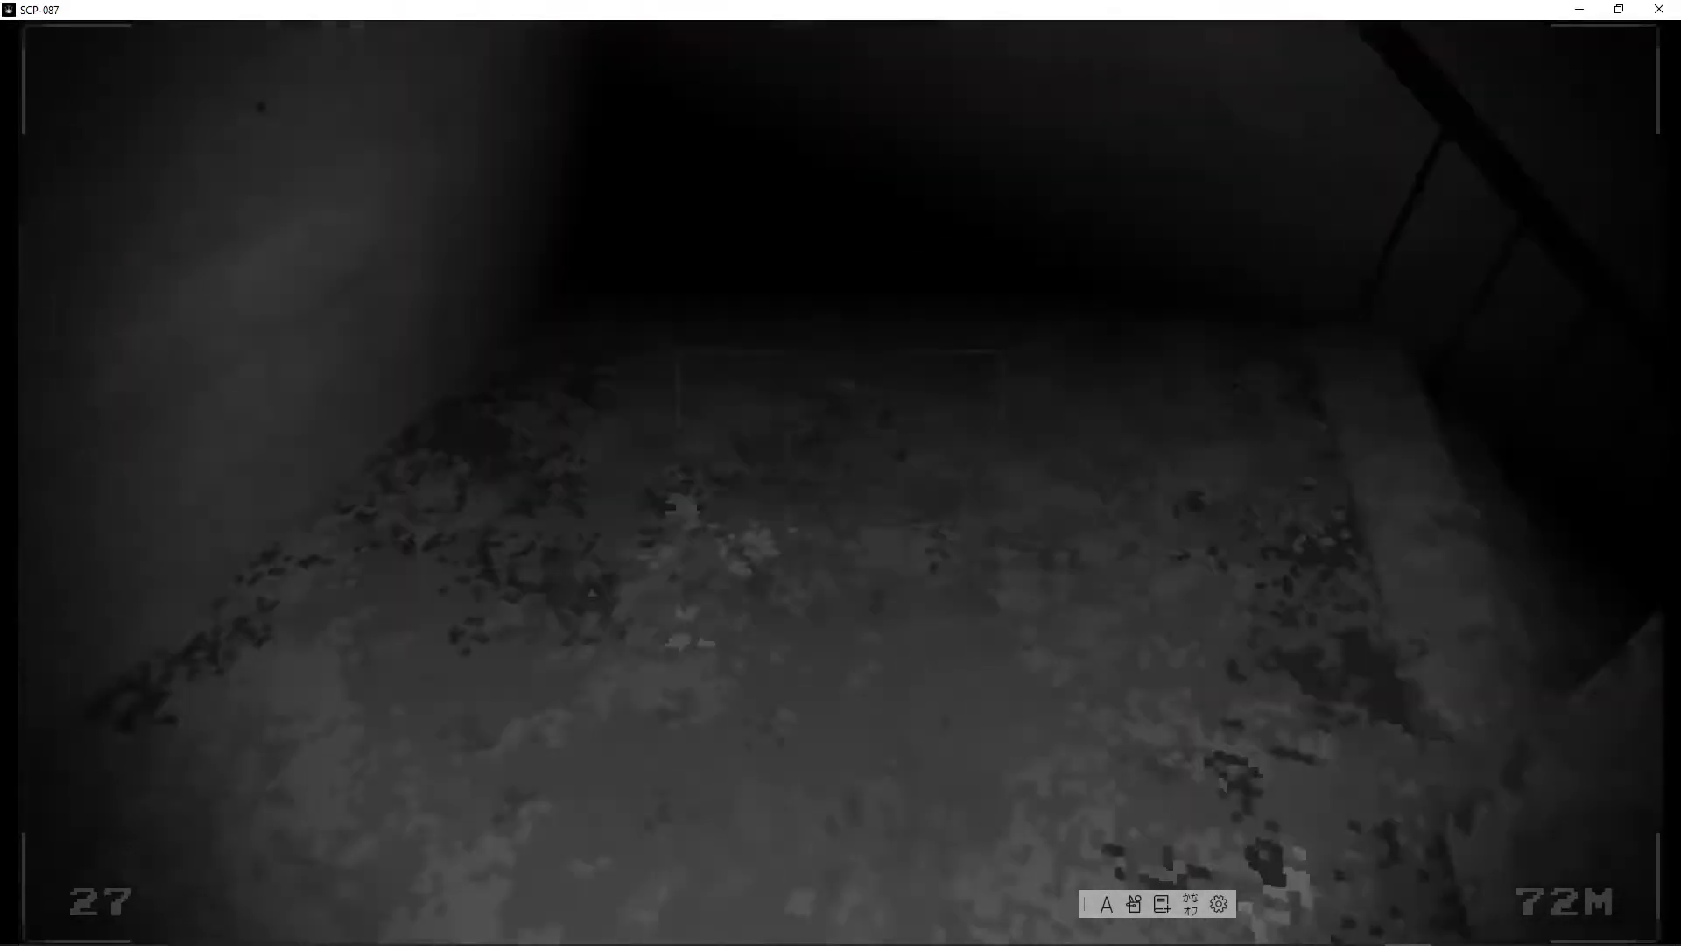
pyautogui.press('w')
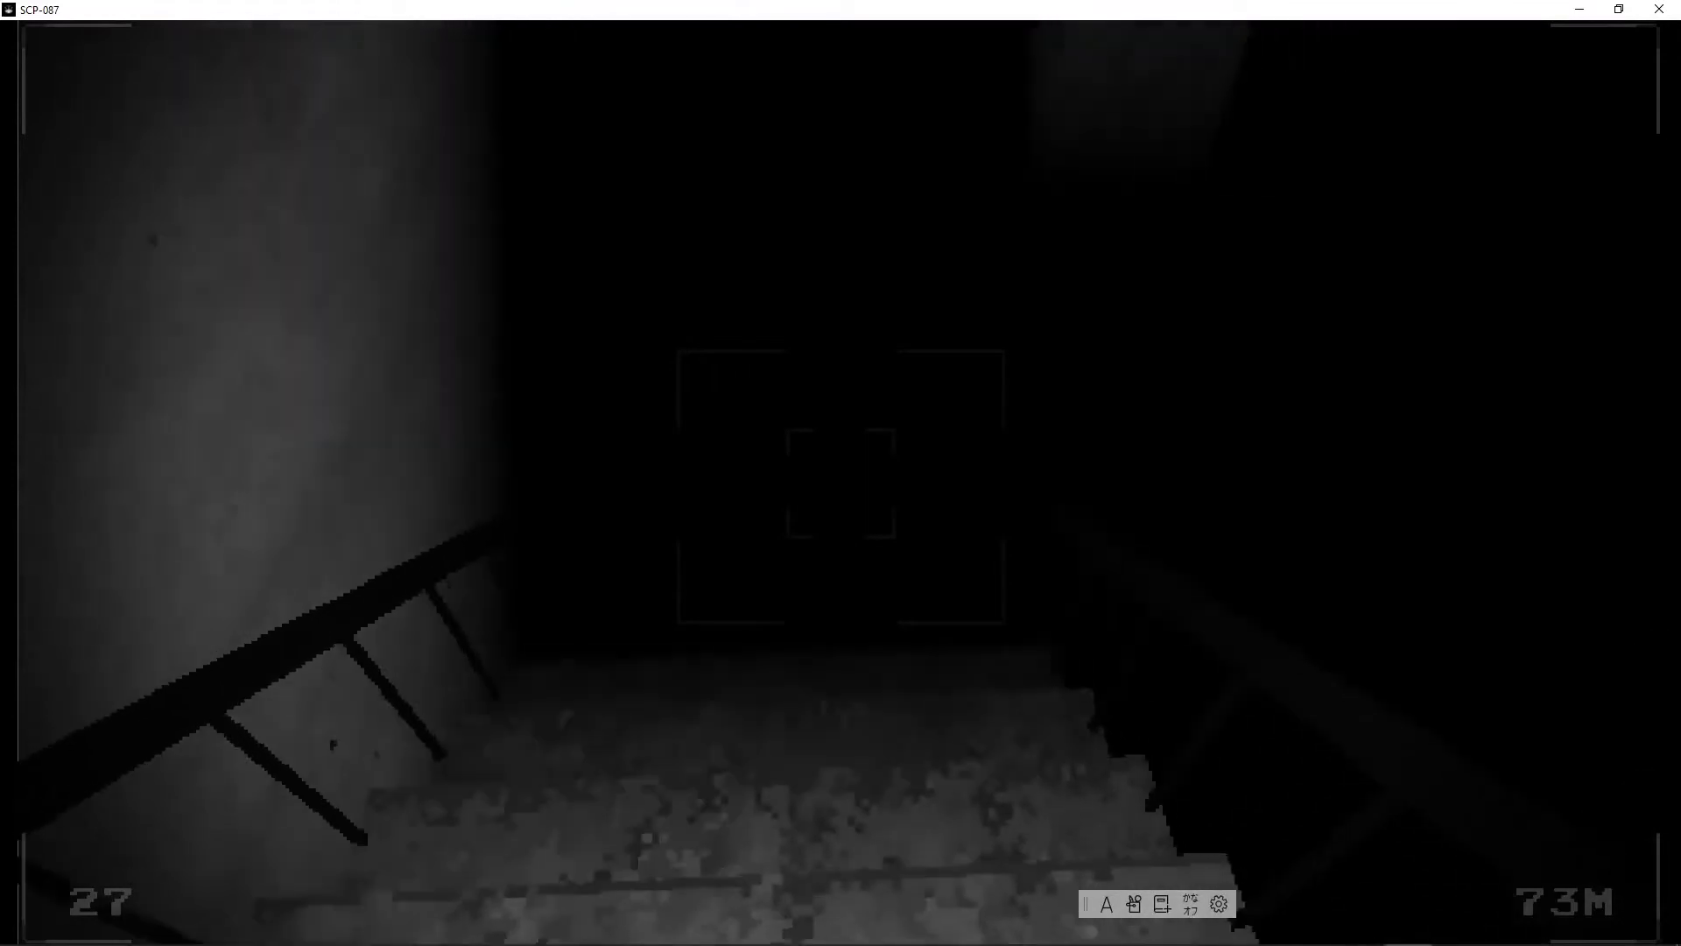
pyautogui.press('w')
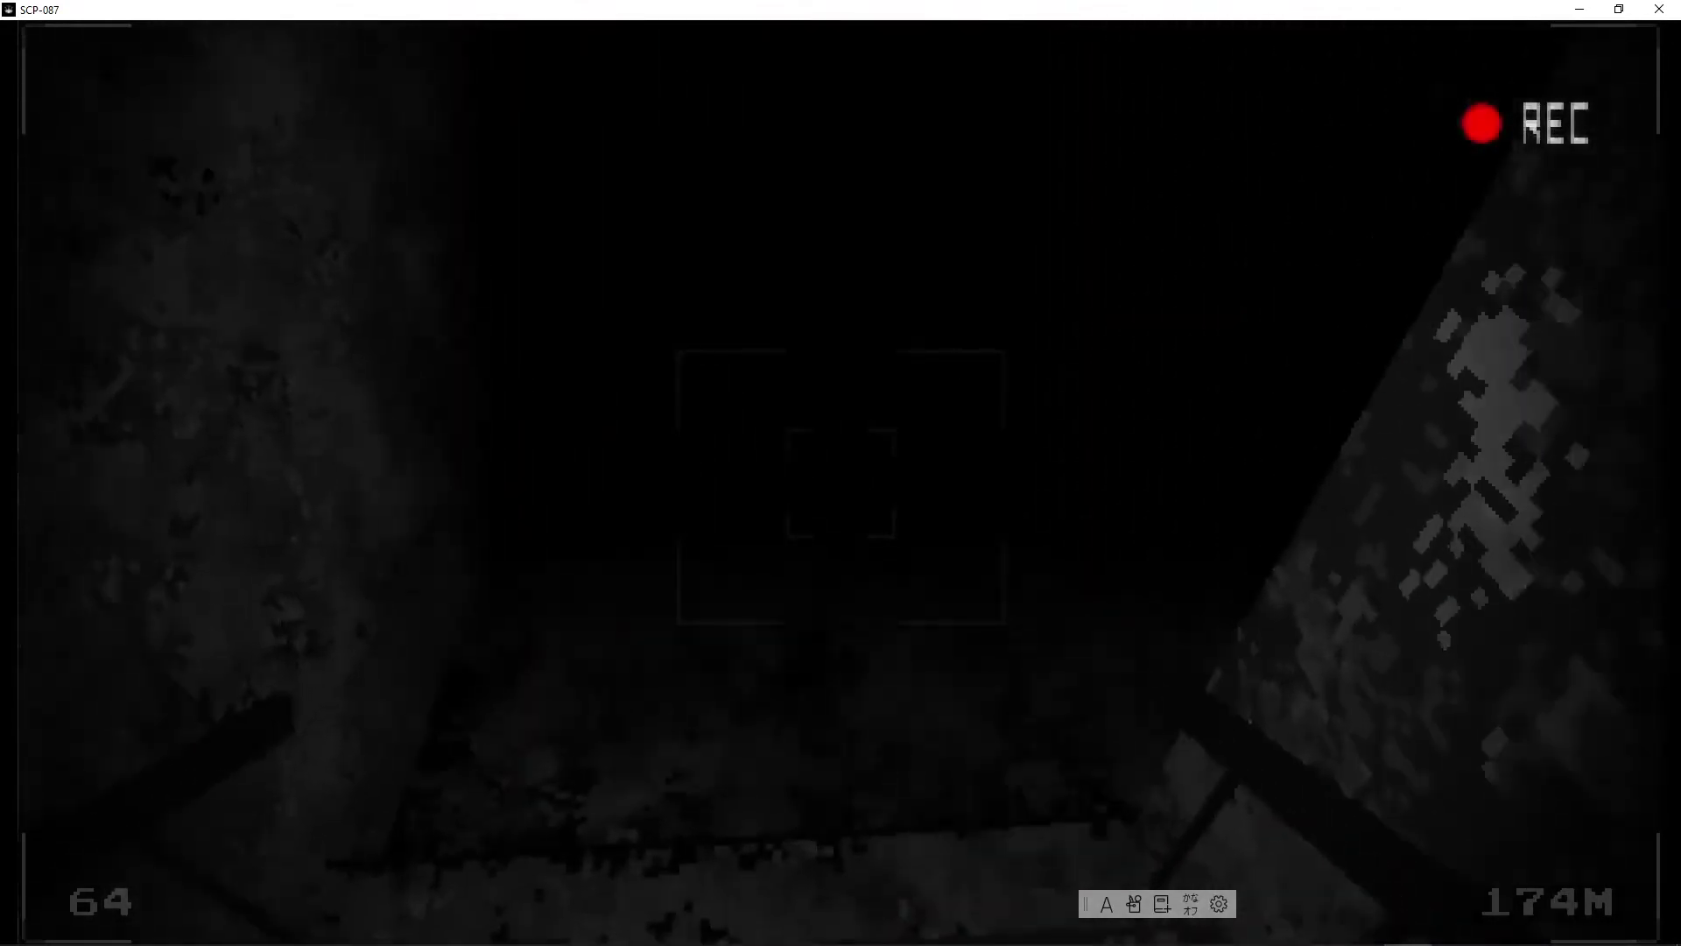
pyautogui.press('w')
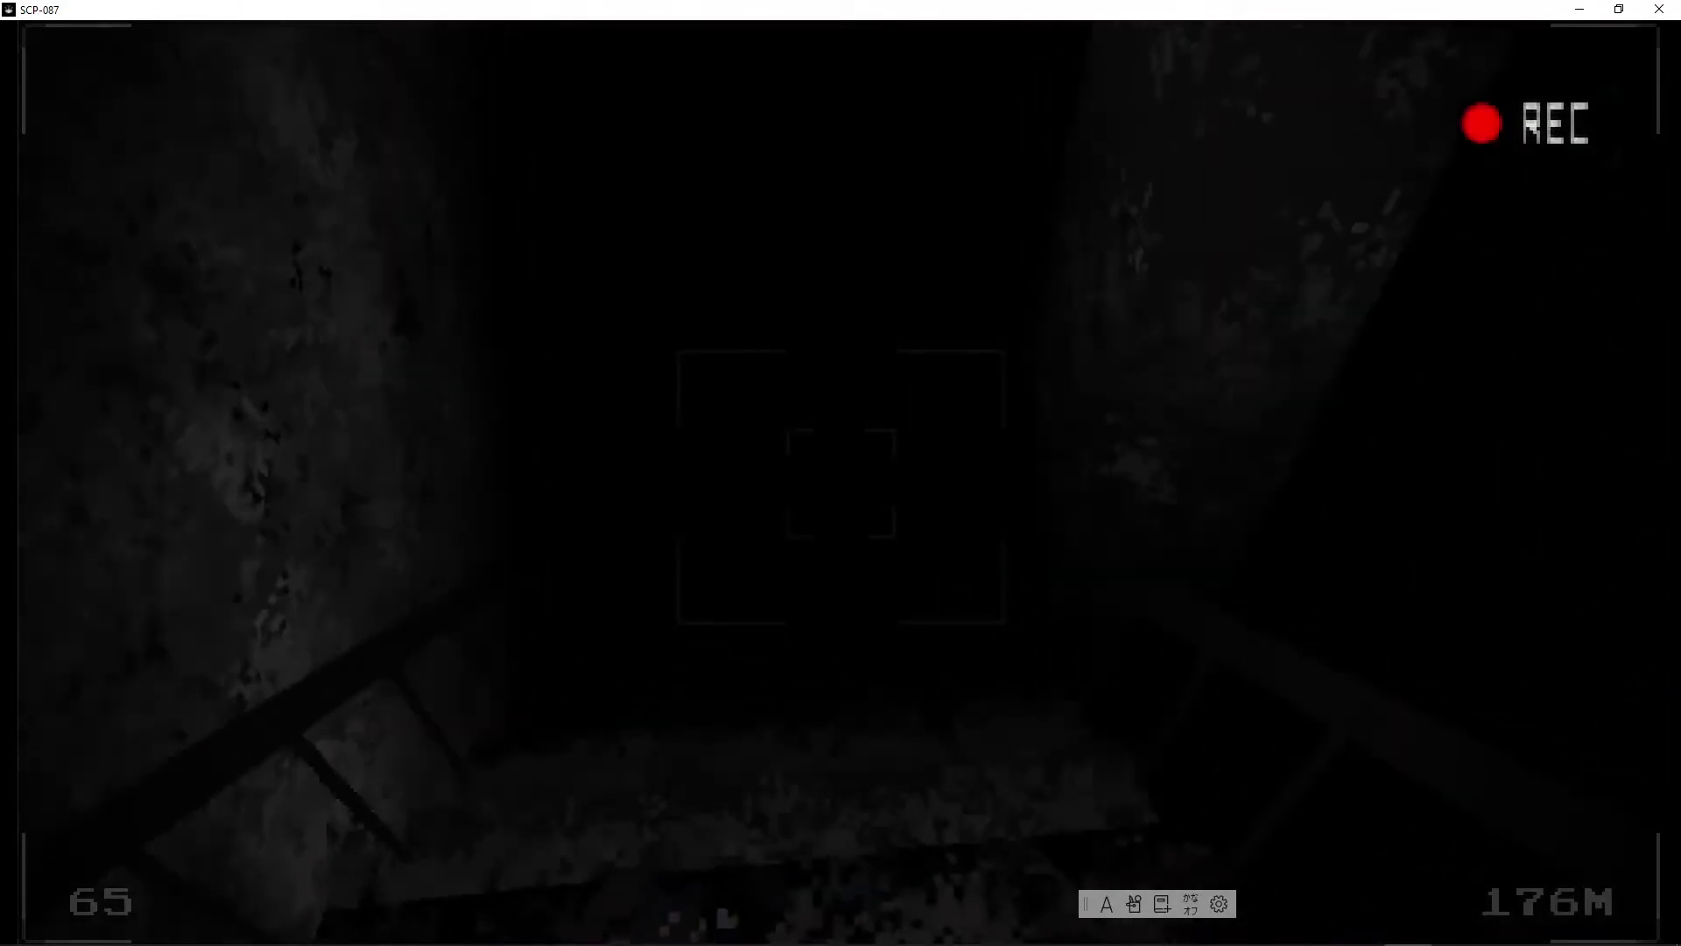
# Step: Walk down successive flights to floor 71, about 193 metres, with the lens cracked
pyautogui.press('w')
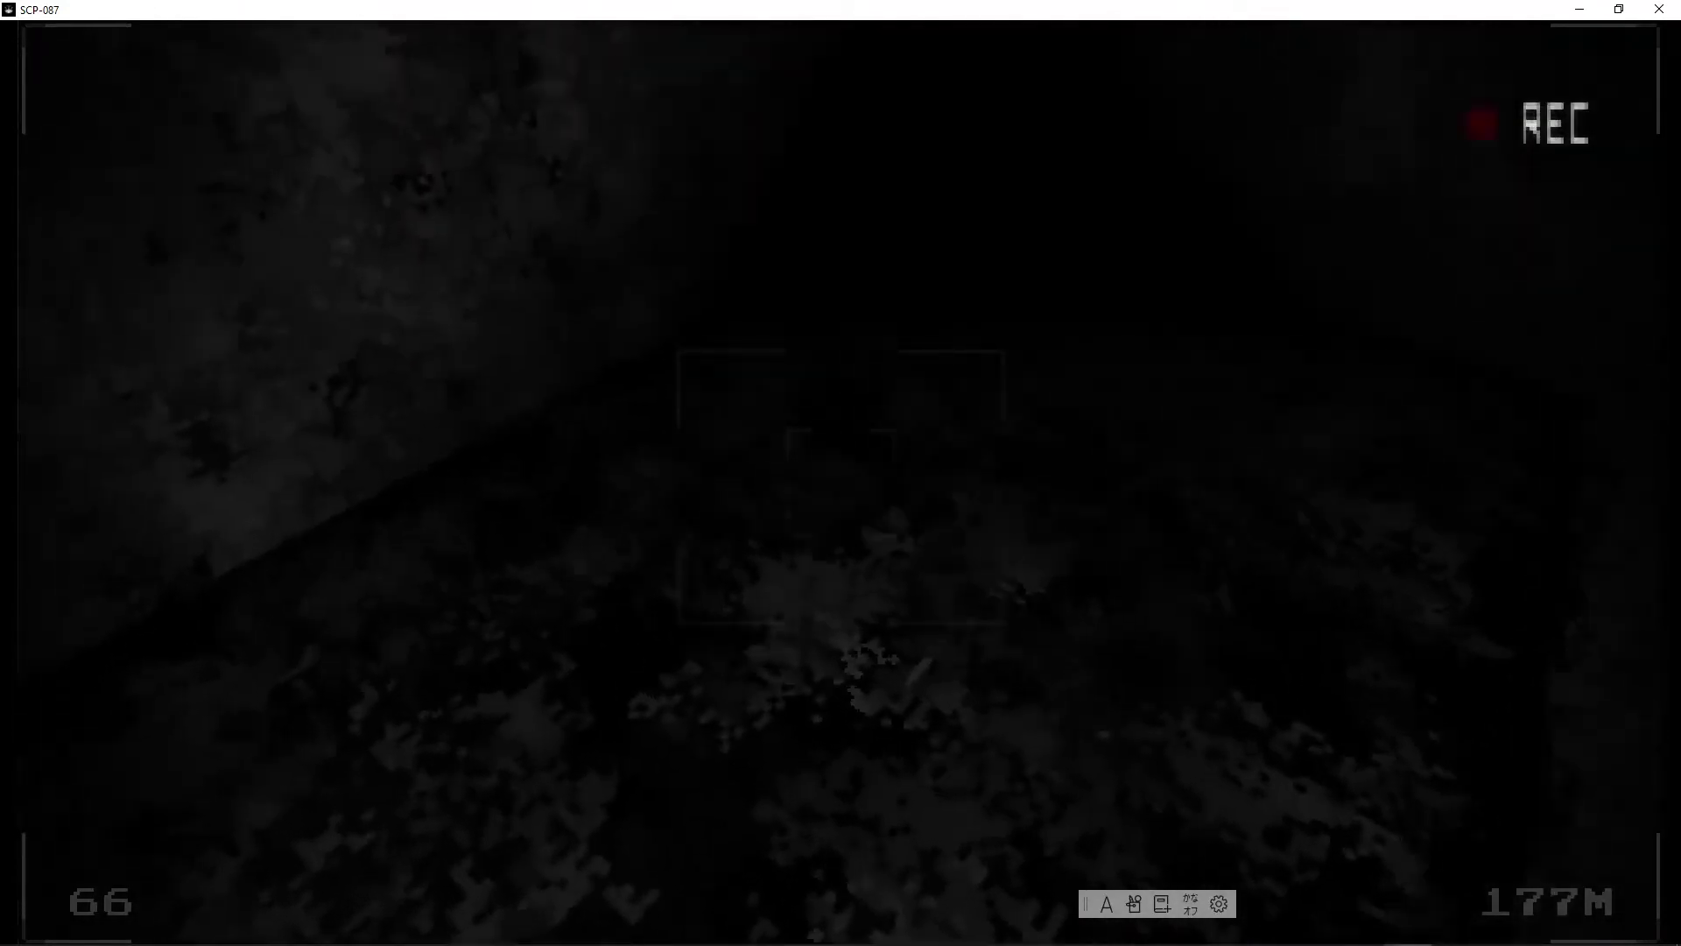
pyautogui.press('w')
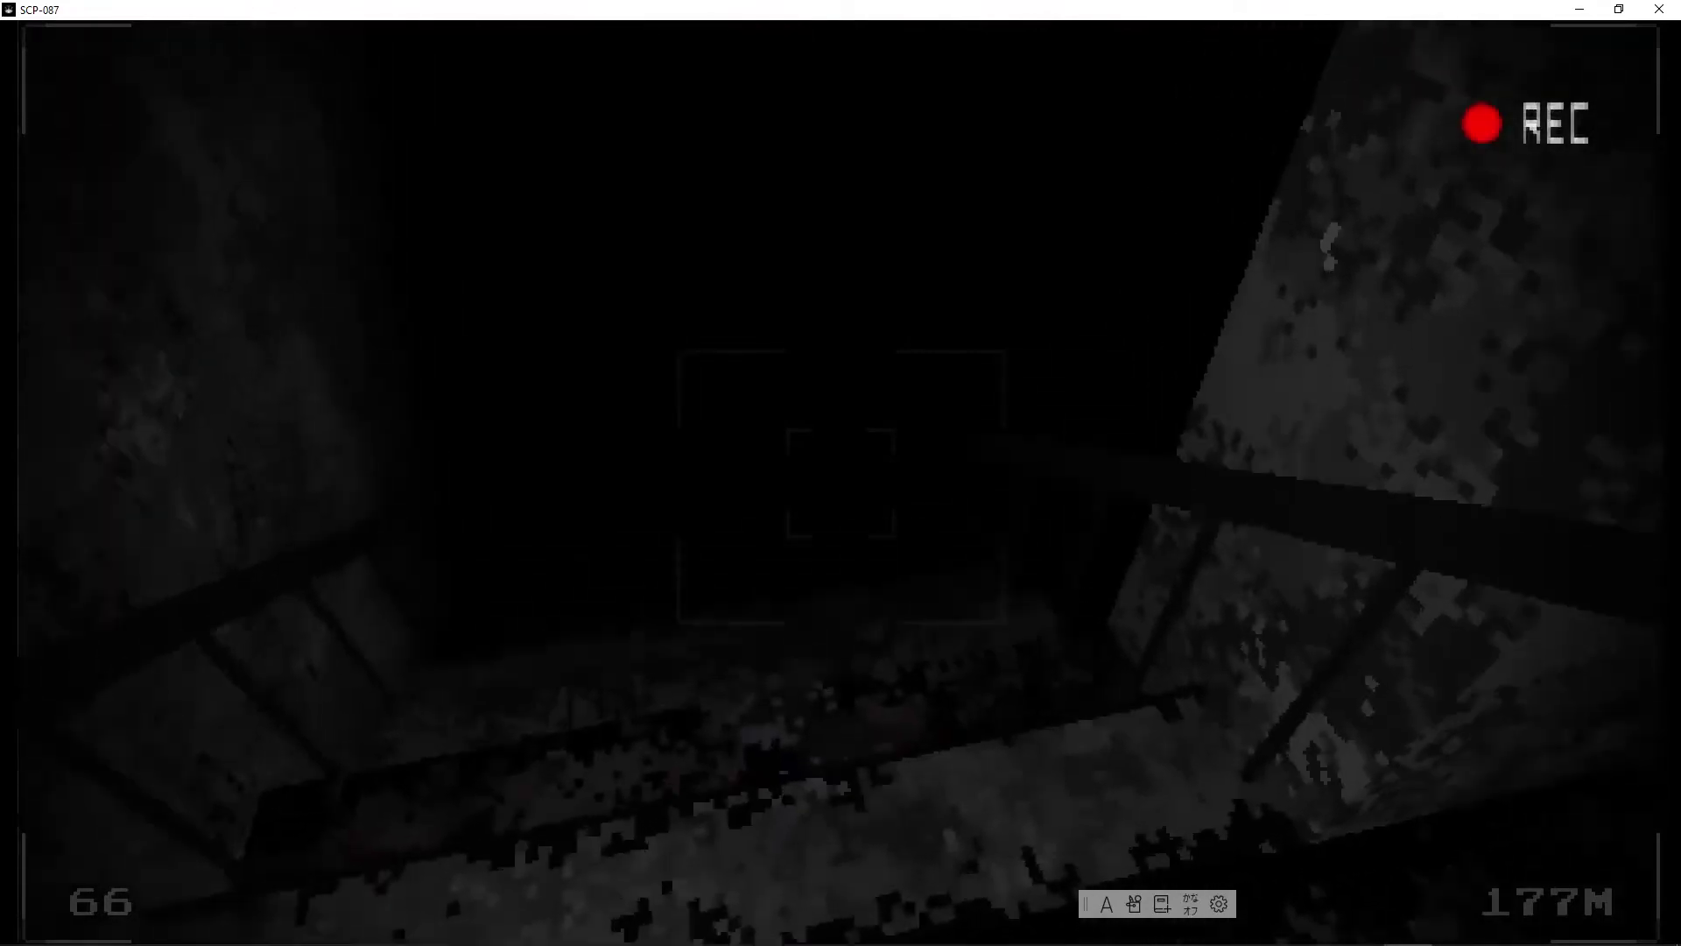
pyautogui.press('w')
pyautogui.press('w')
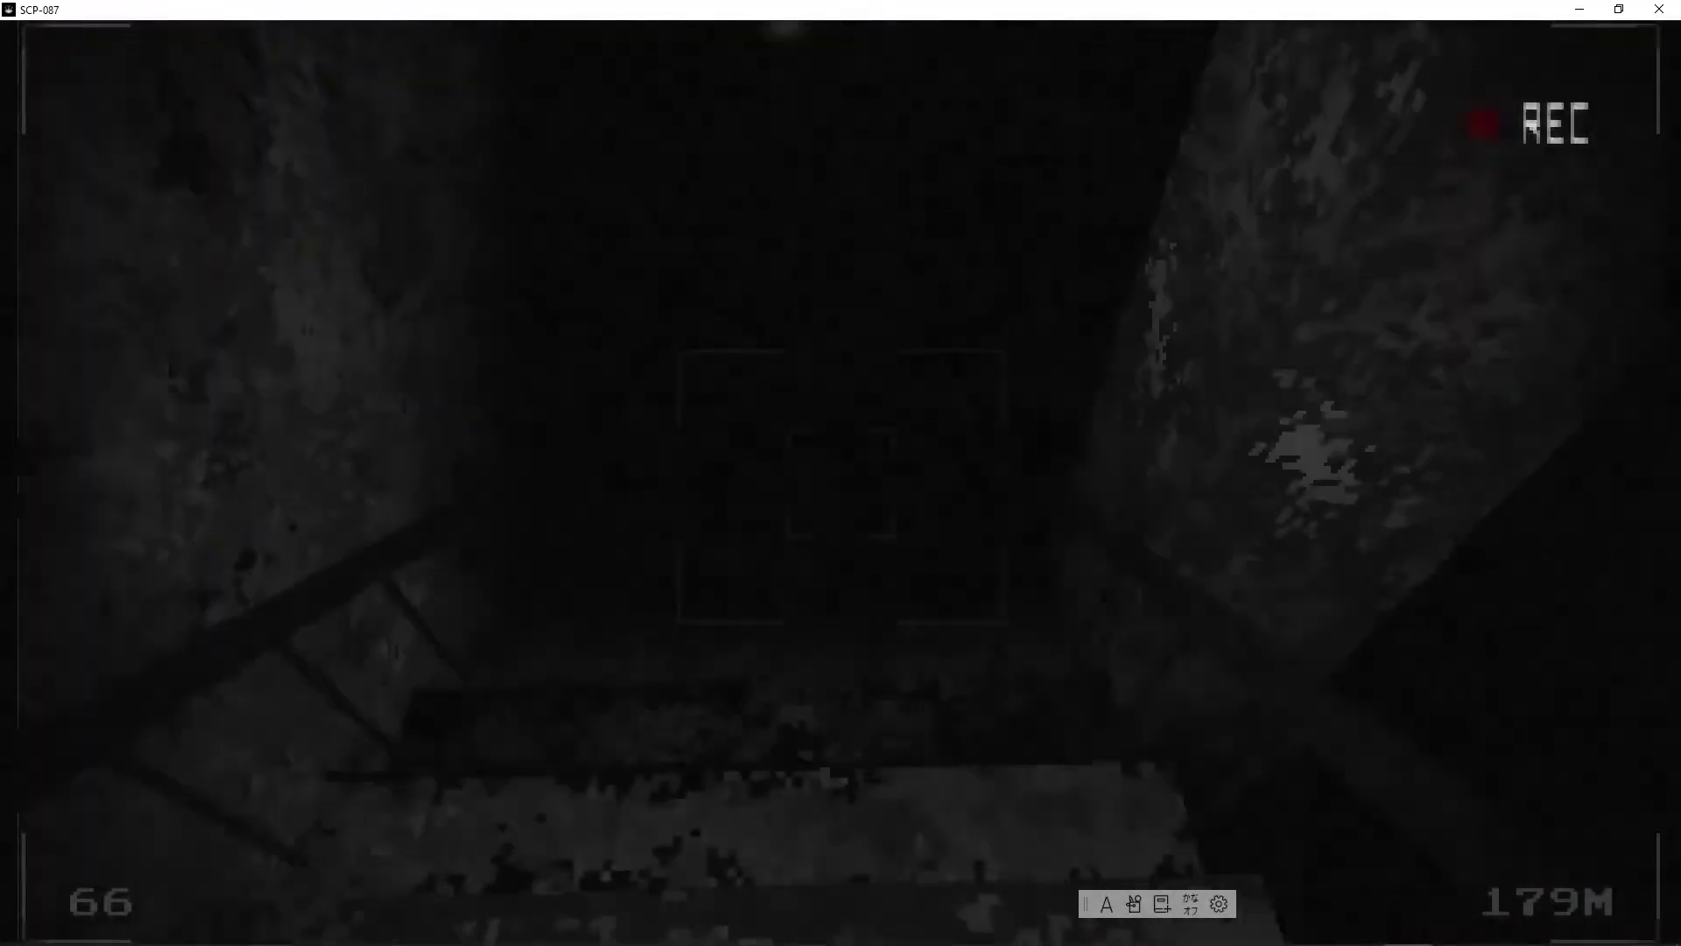
pyautogui.press('w')
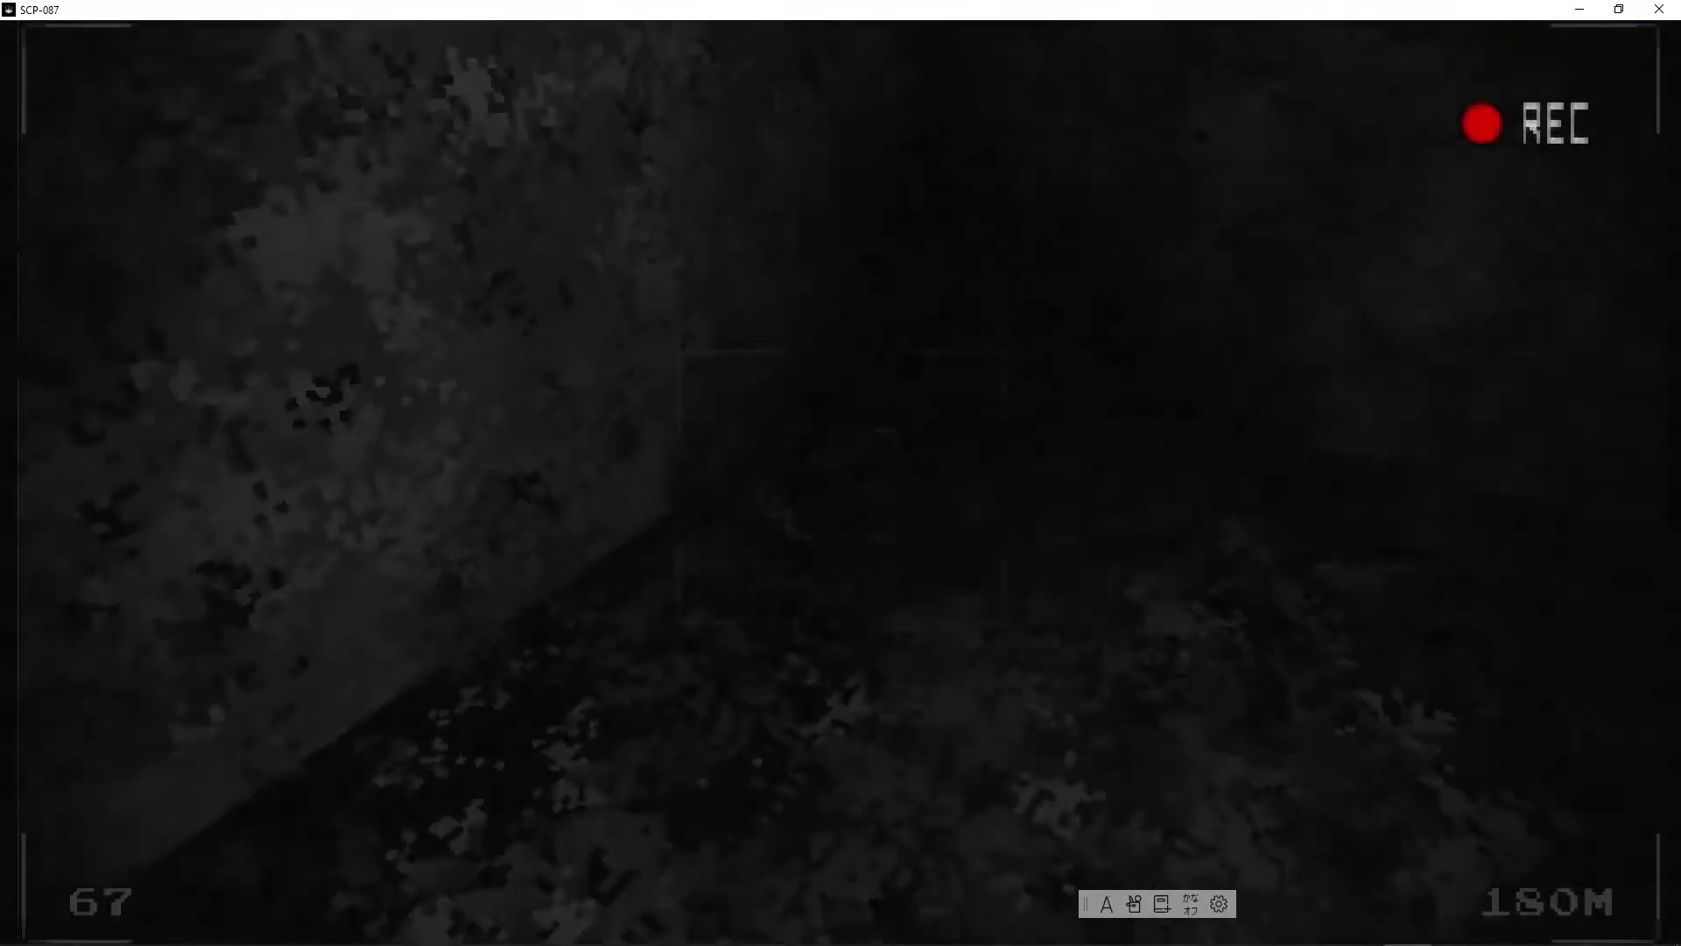
pyautogui.press('w')
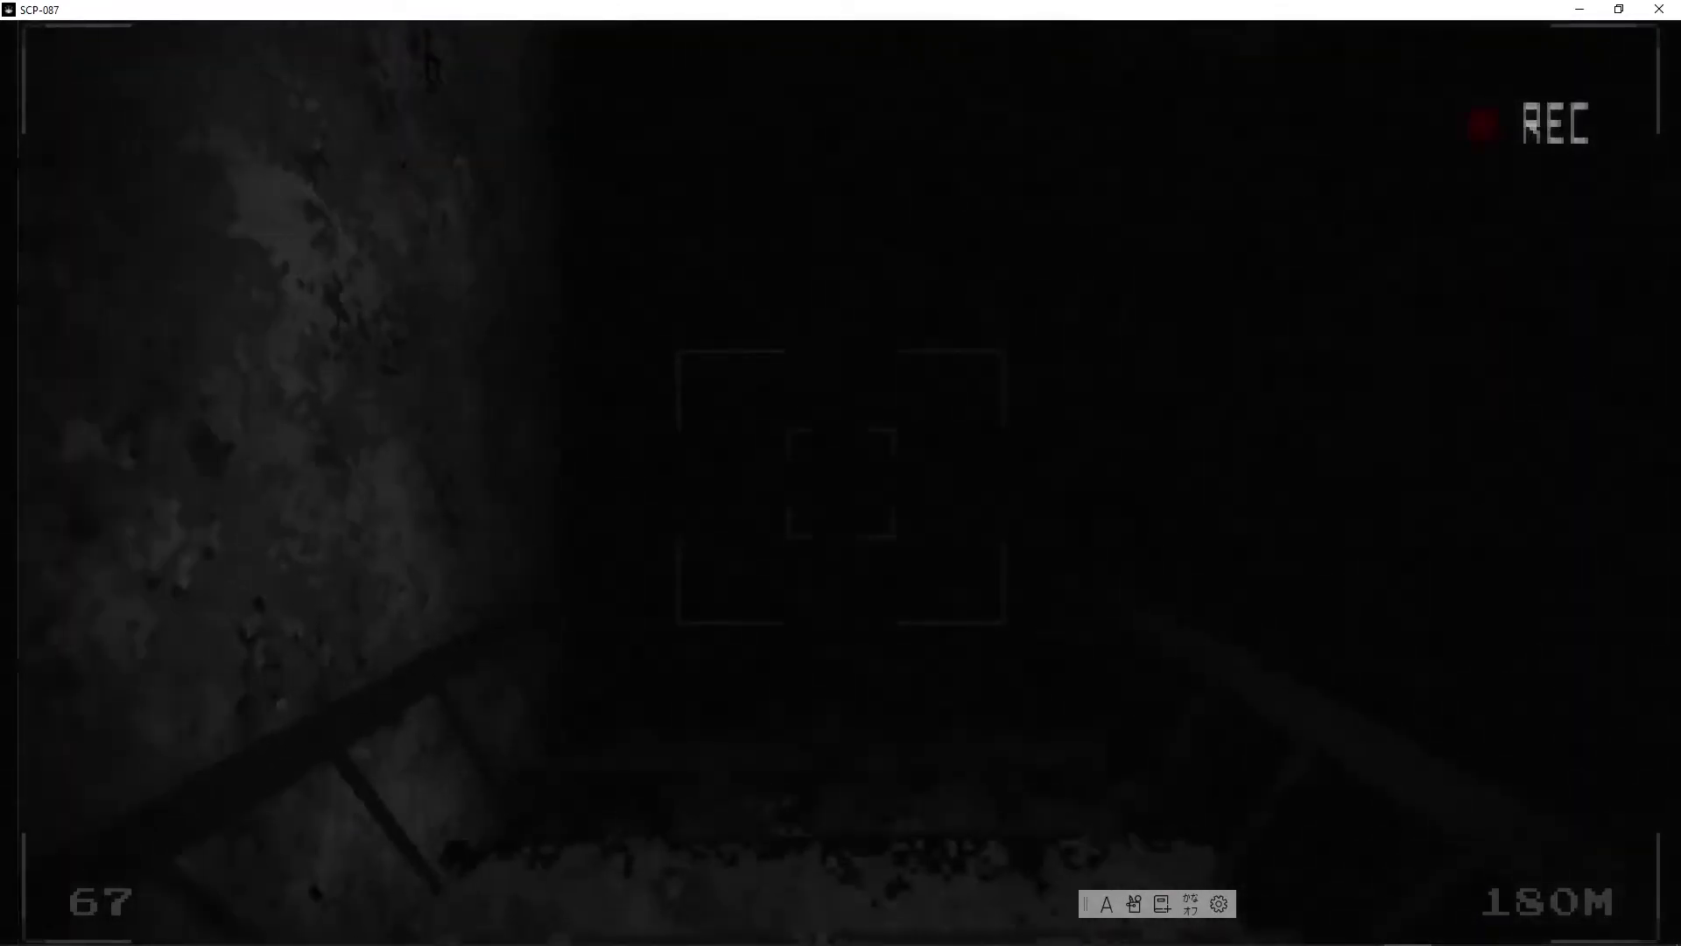
pyautogui.press('w')
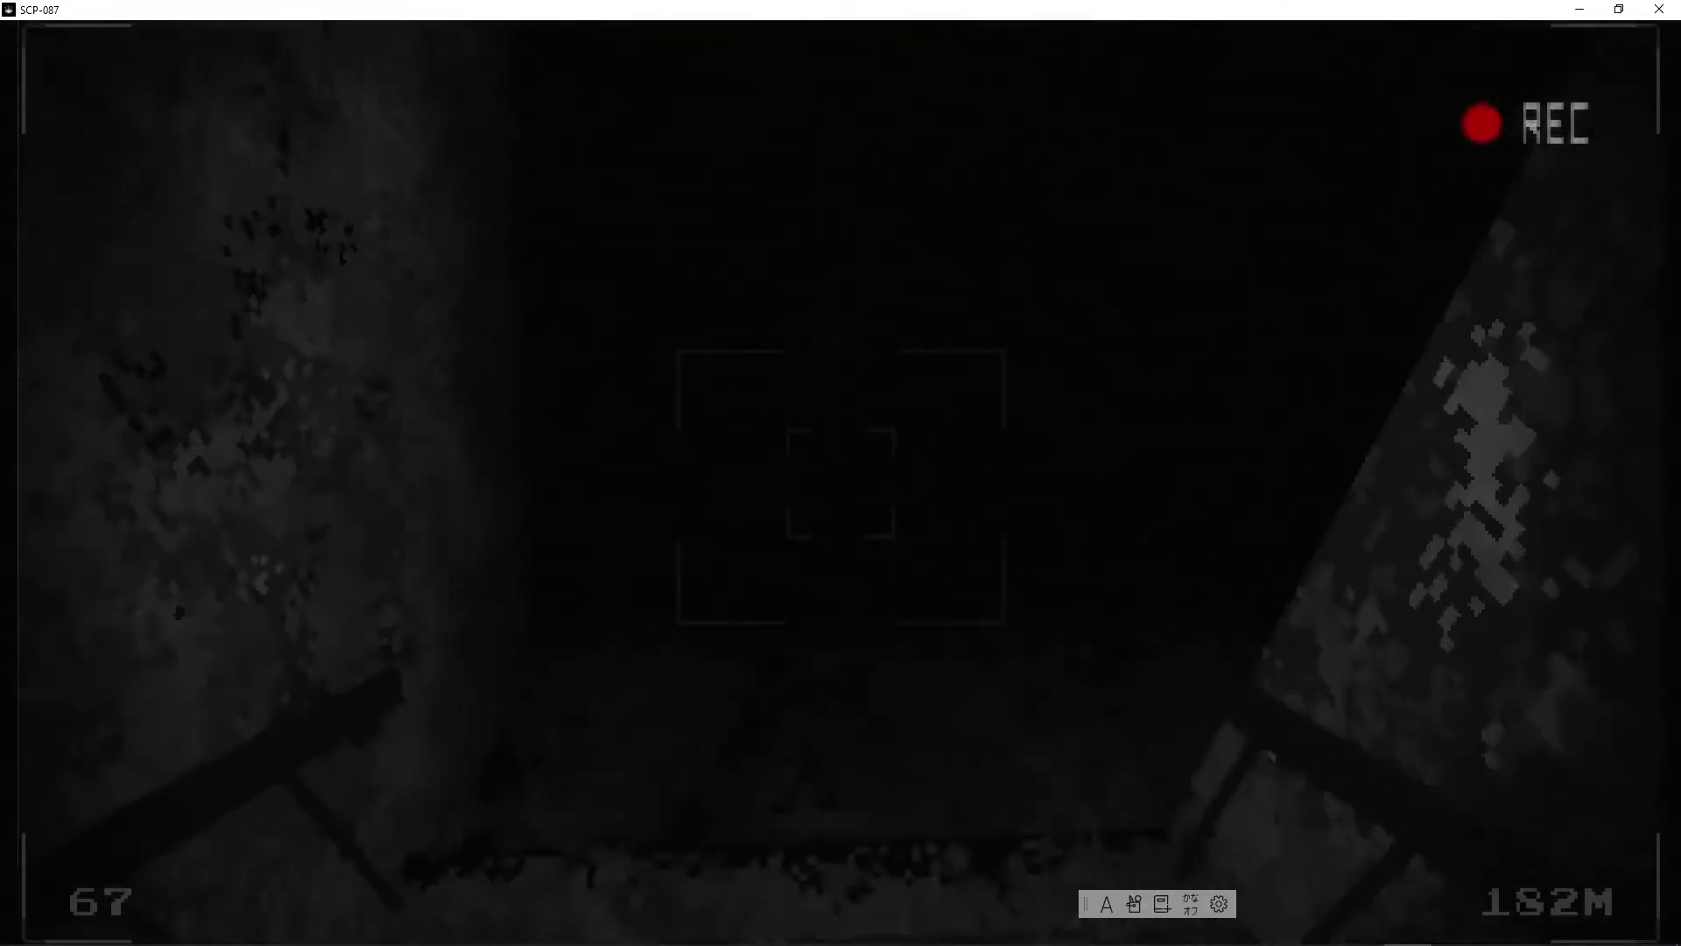
pyautogui.press('w')
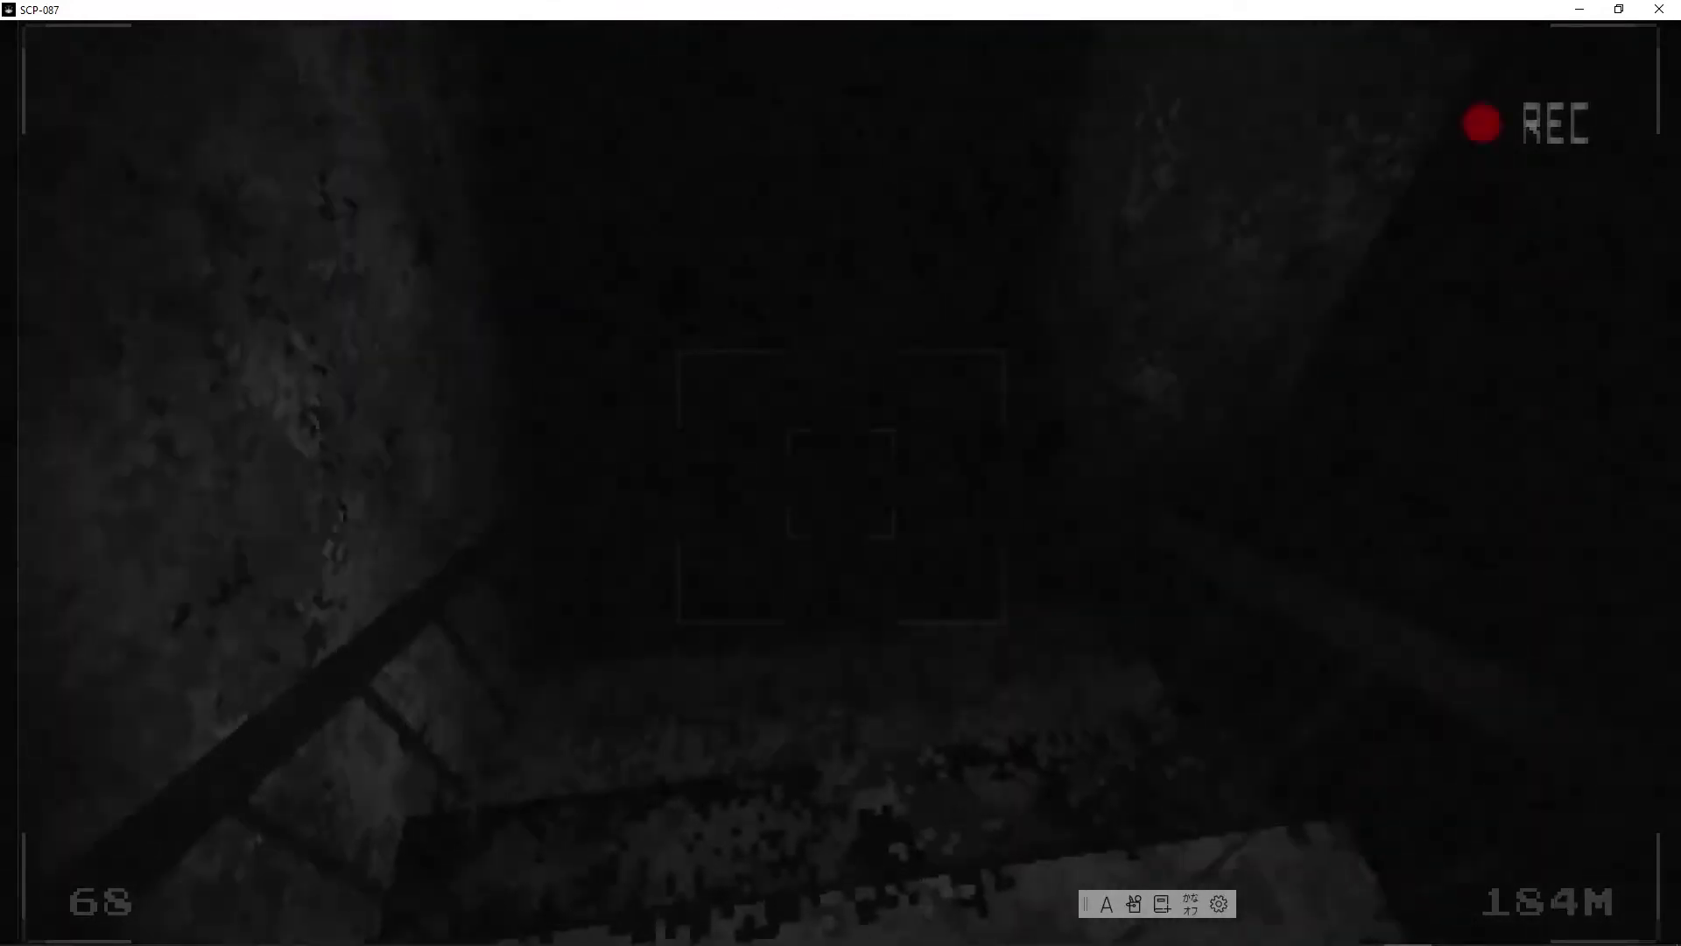
pyautogui.press('w')
pyautogui.press('w')
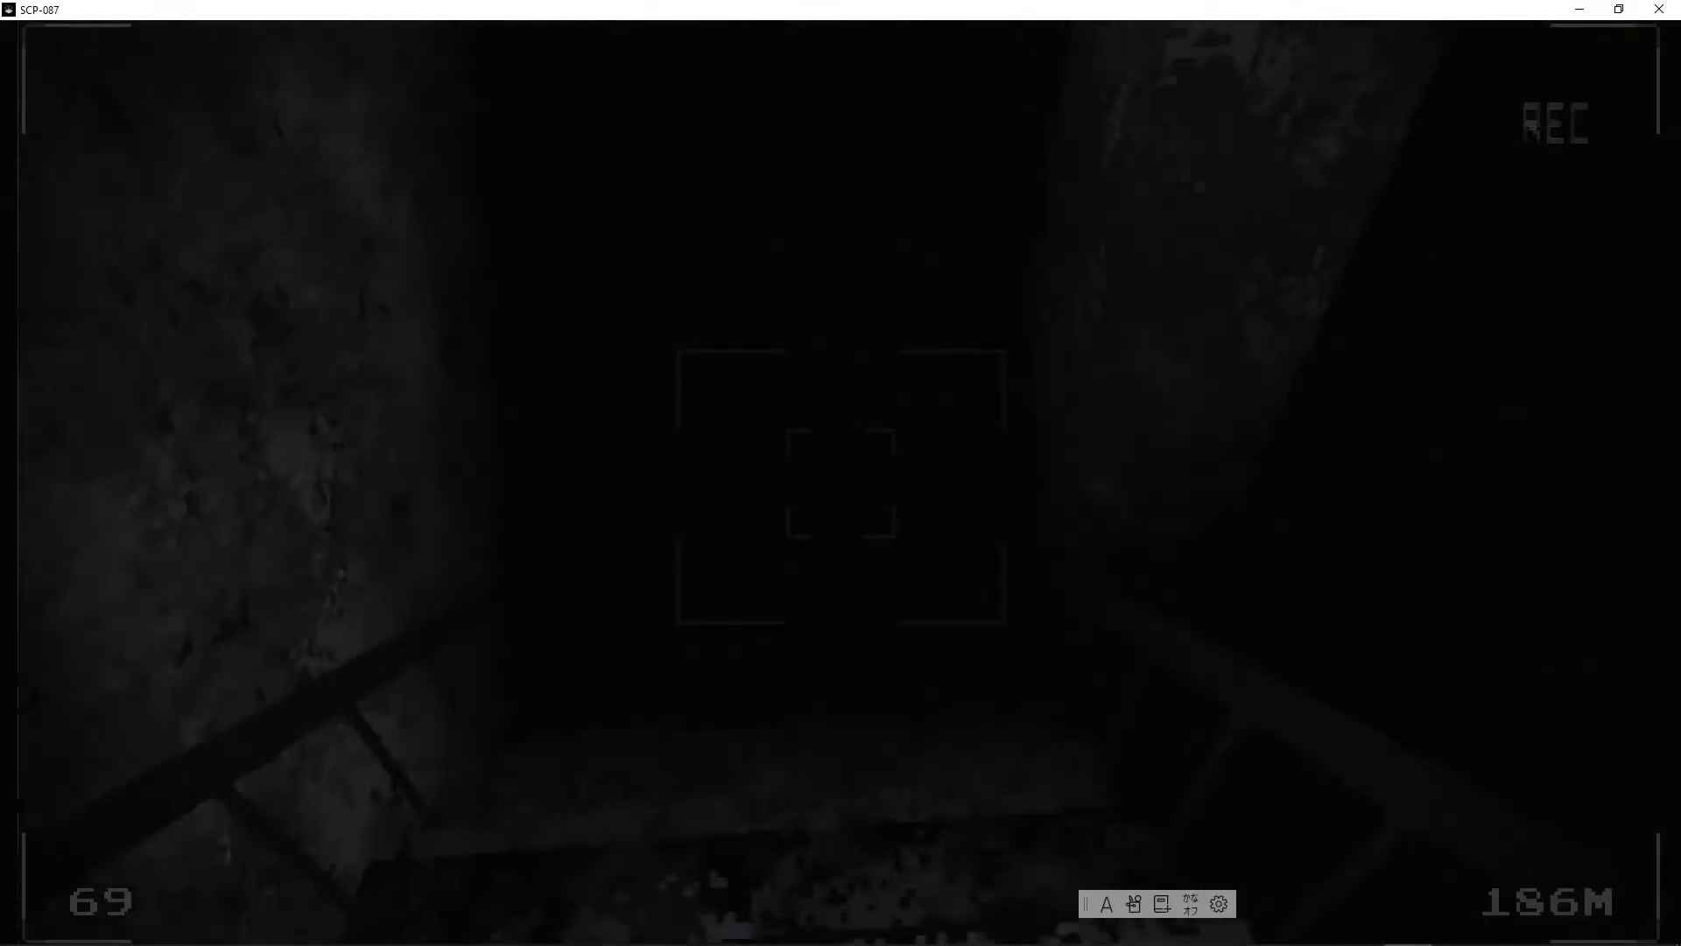
pyautogui.press('w')
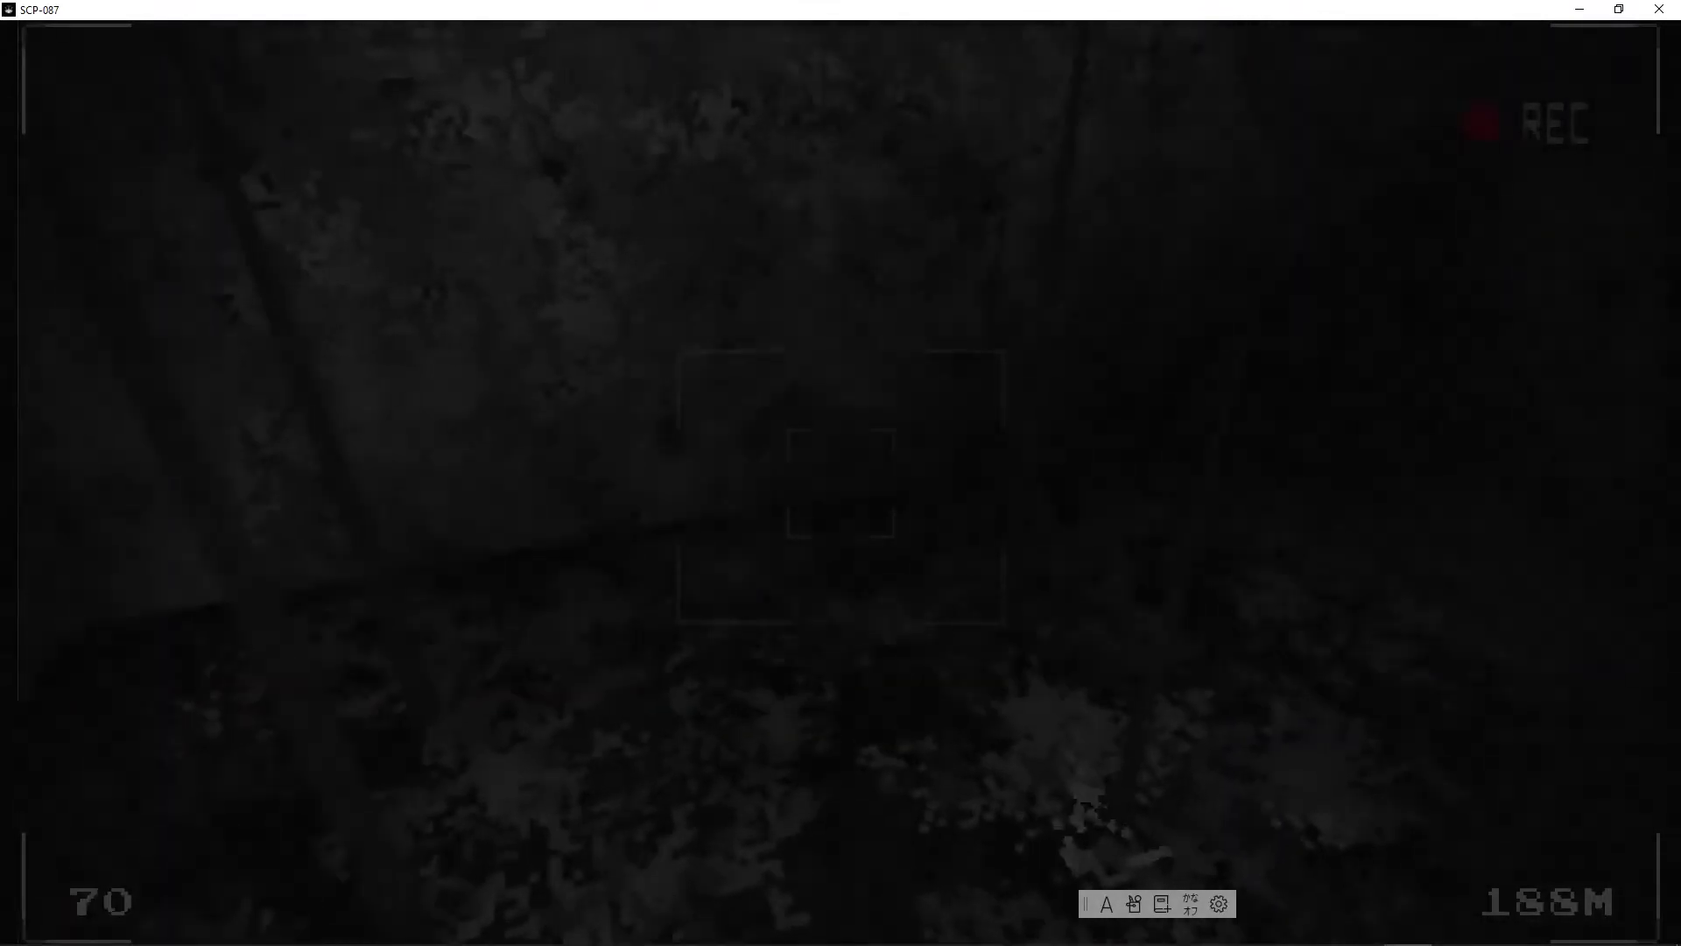
pyautogui.press('w')
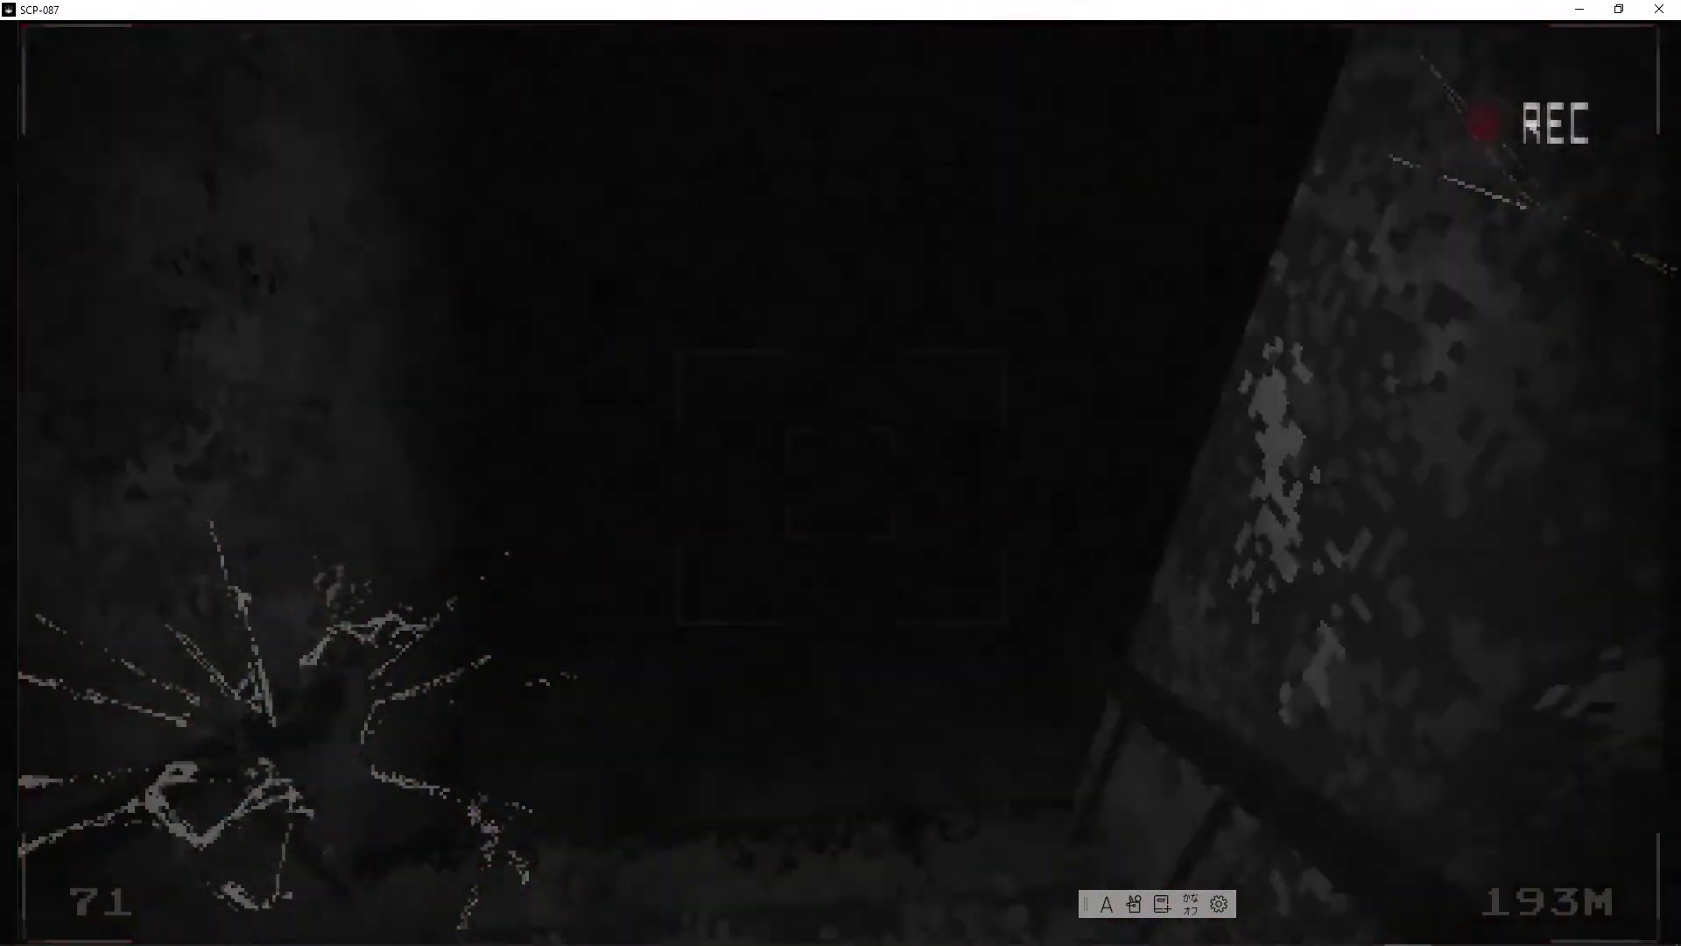
pyautogui.press('w')
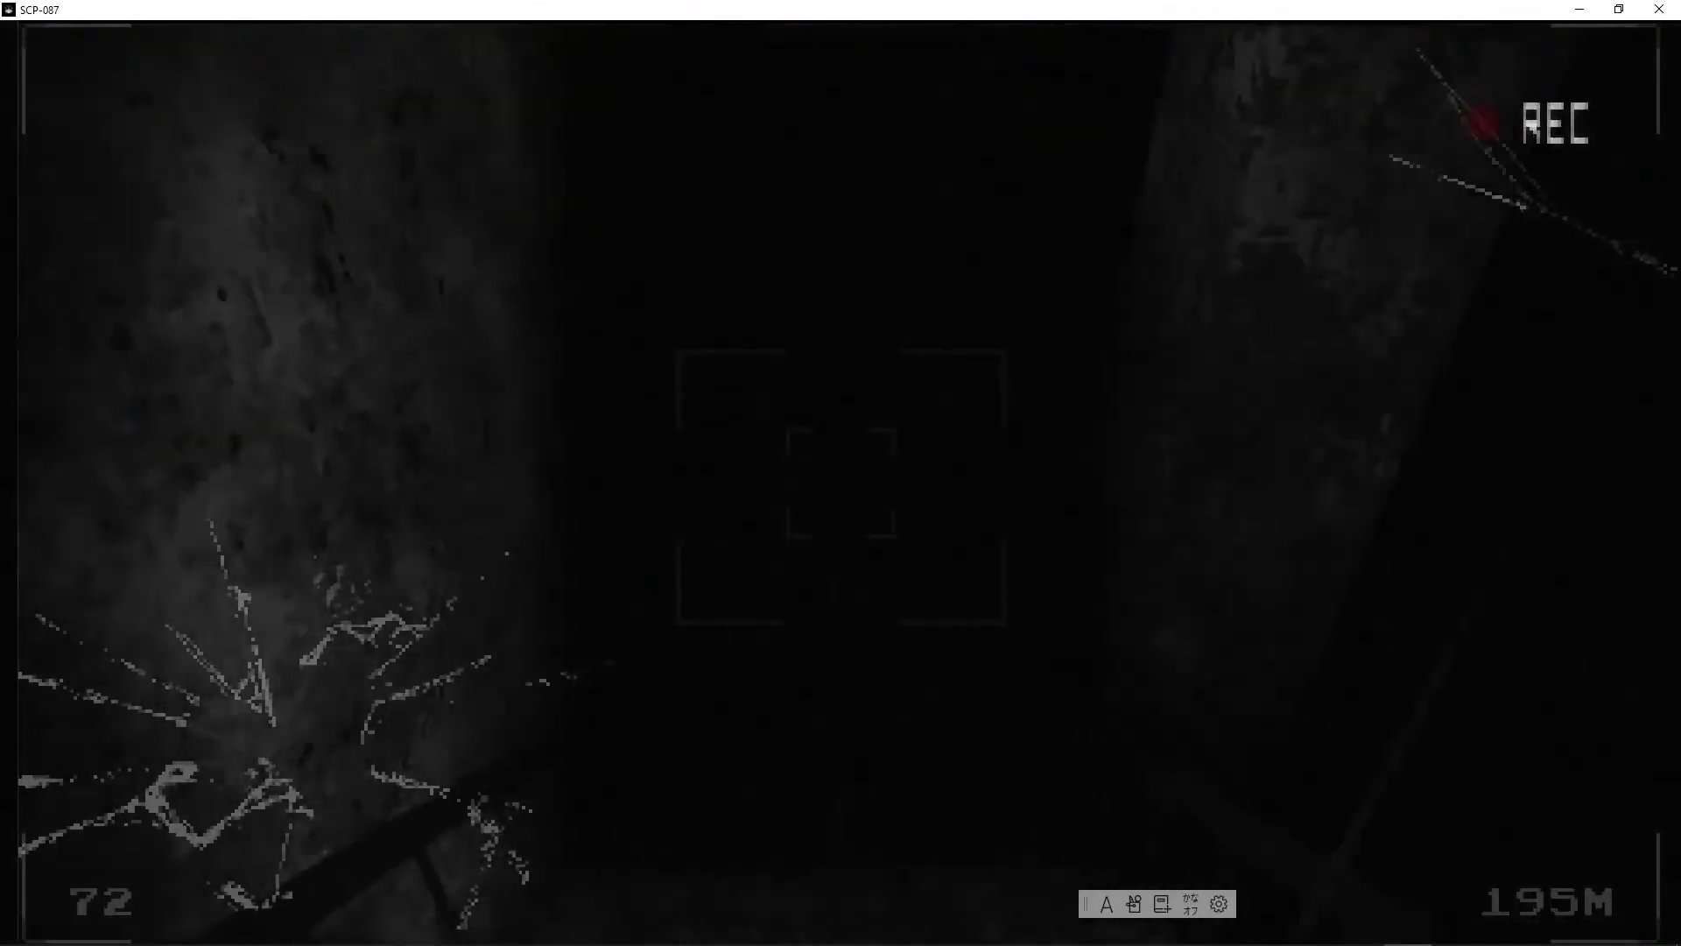
# Step: Keep descending the reddening stairwell toward floor 79 at 213 metres
pyautogui.press('w')
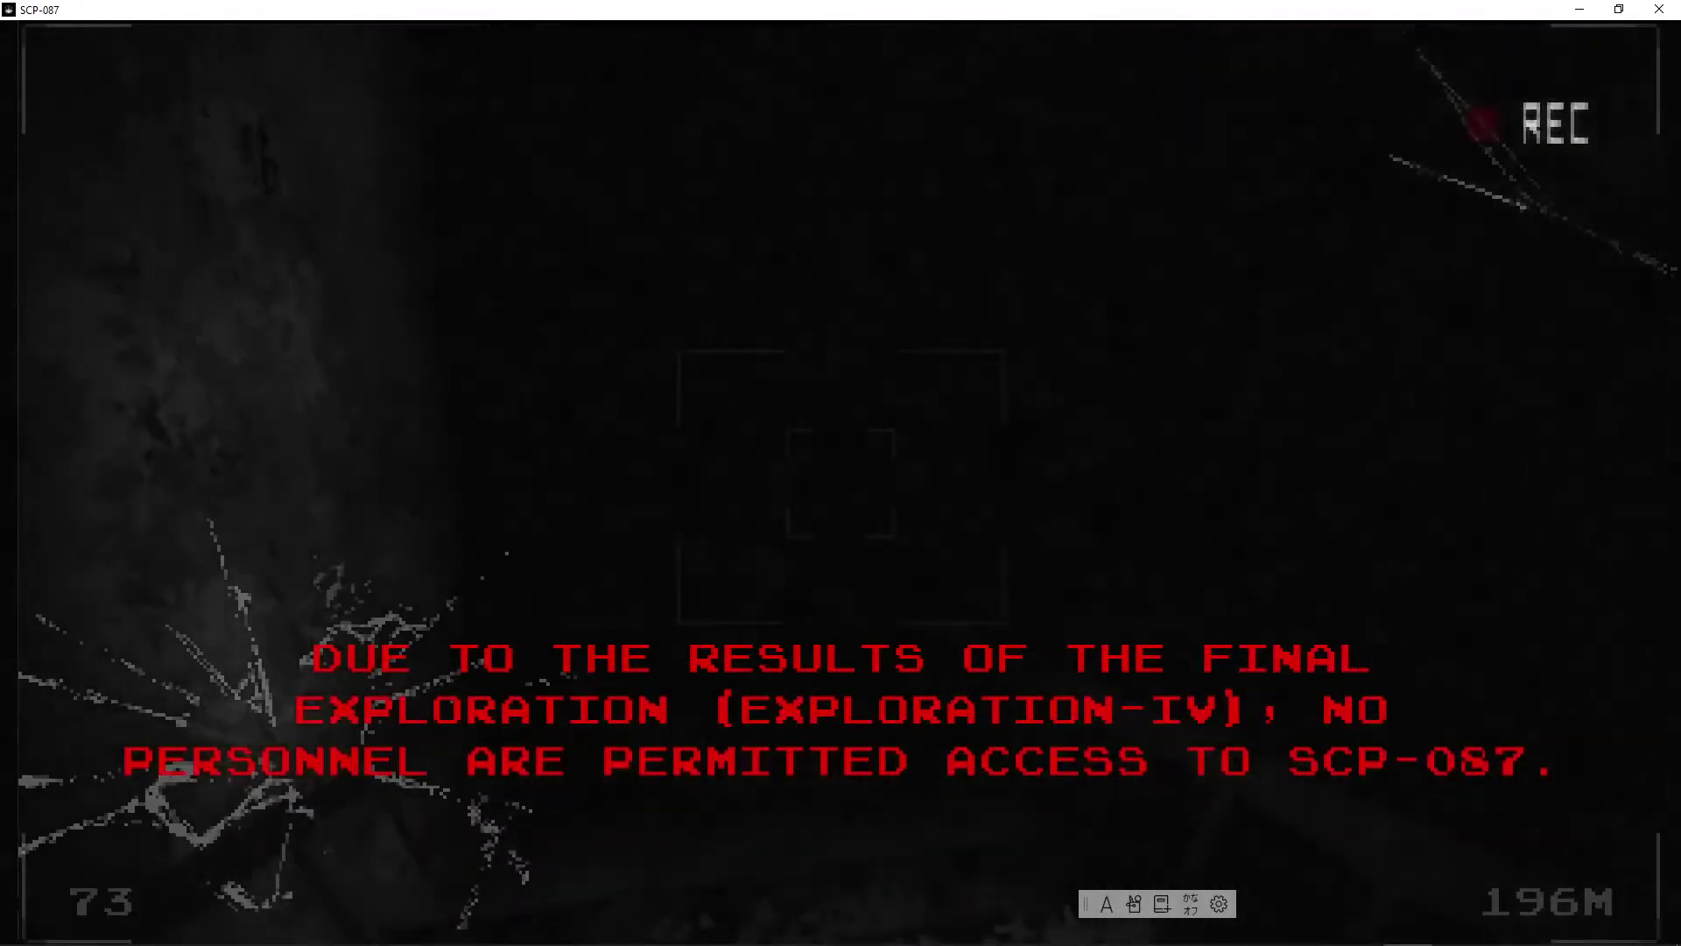
pyautogui.press('w')
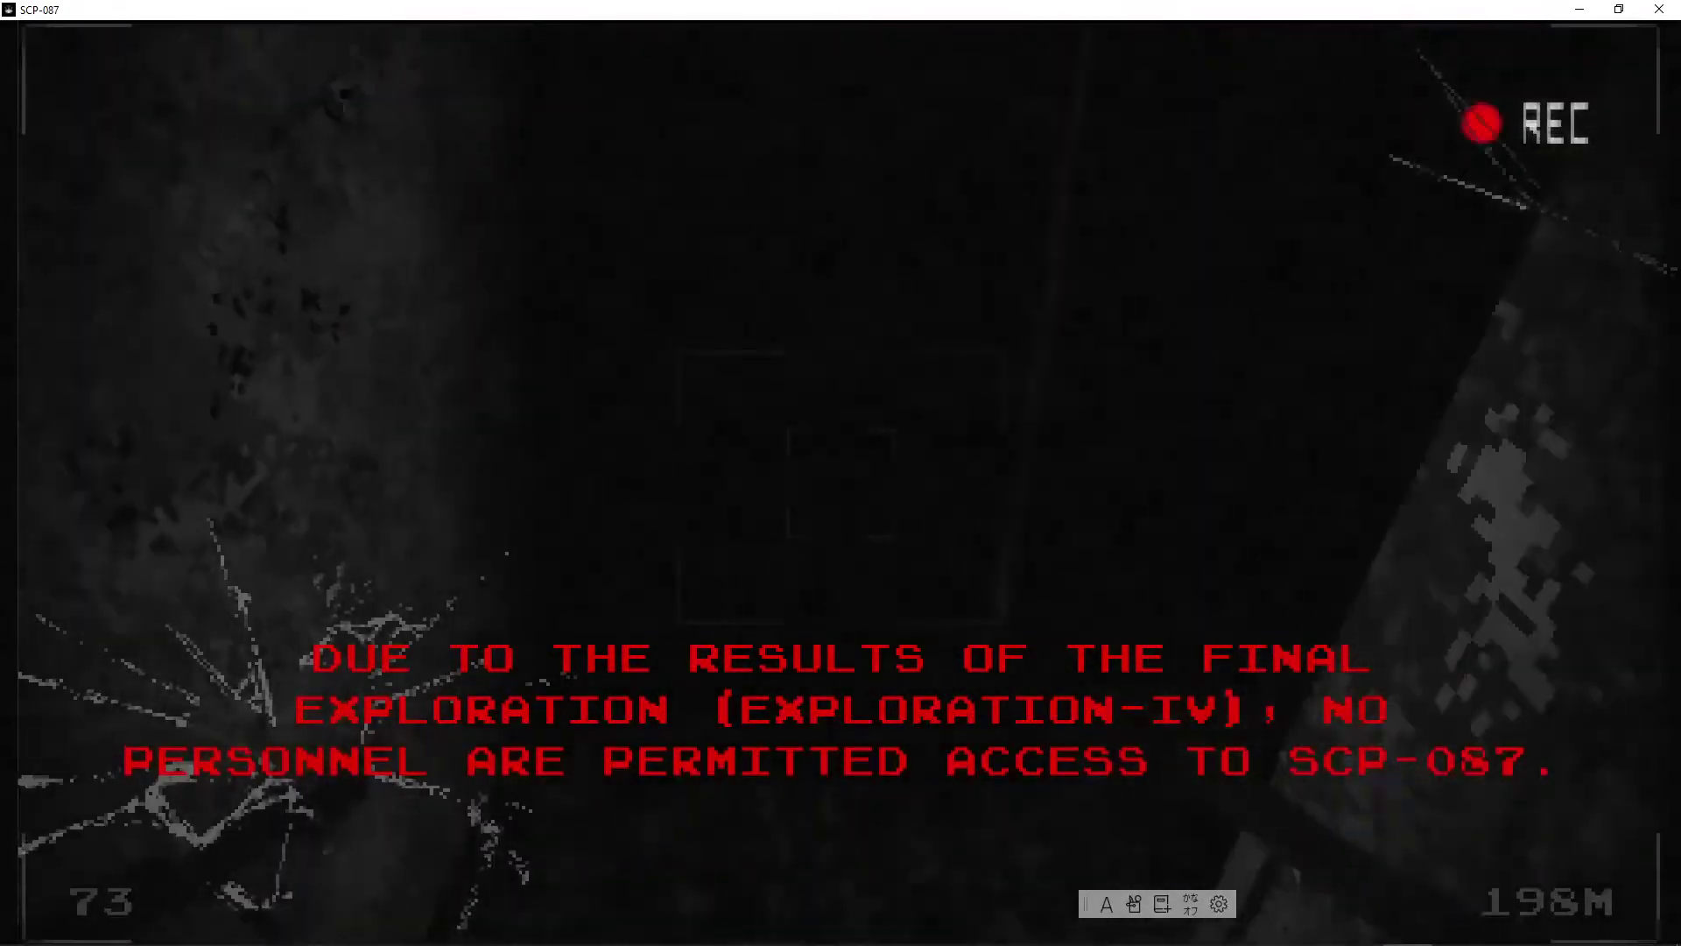